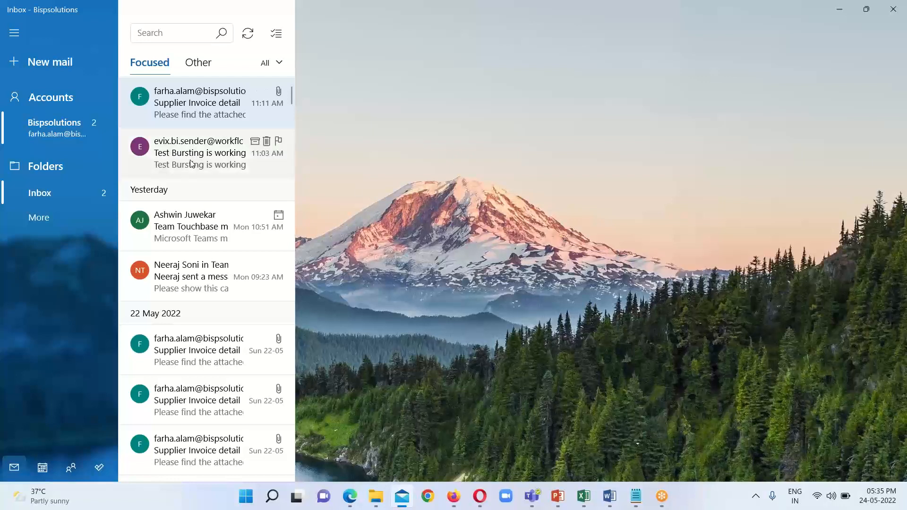
# Open the newest Supplier Invoice detail email and review the first page of its SINGLE.pdf attachment.
pyautogui.click(182, 102)
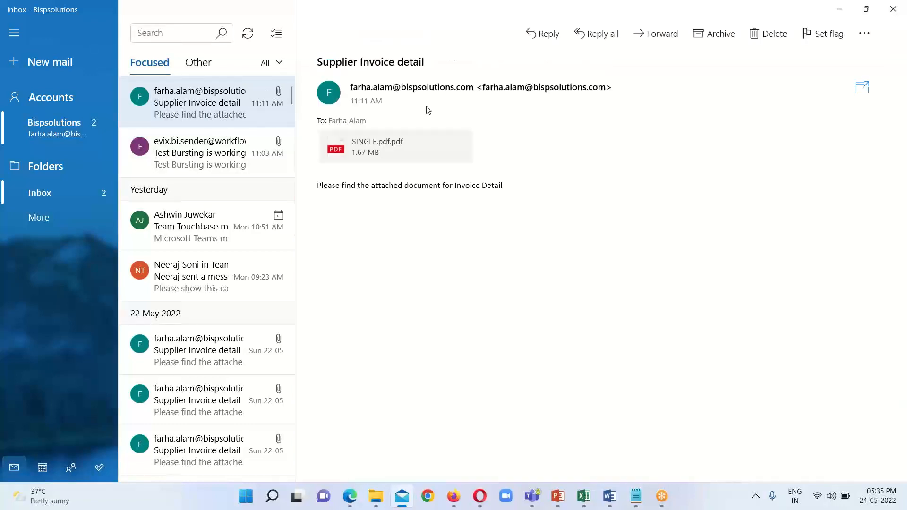
pyautogui.moveTo(321, 61); pyautogui.dragTo(426, 66)
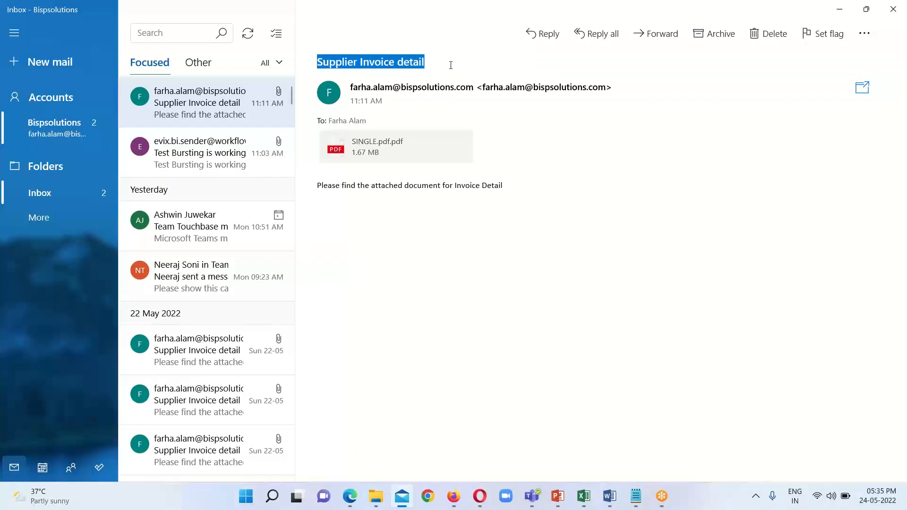
pyautogui.doubleClick(401, 149)
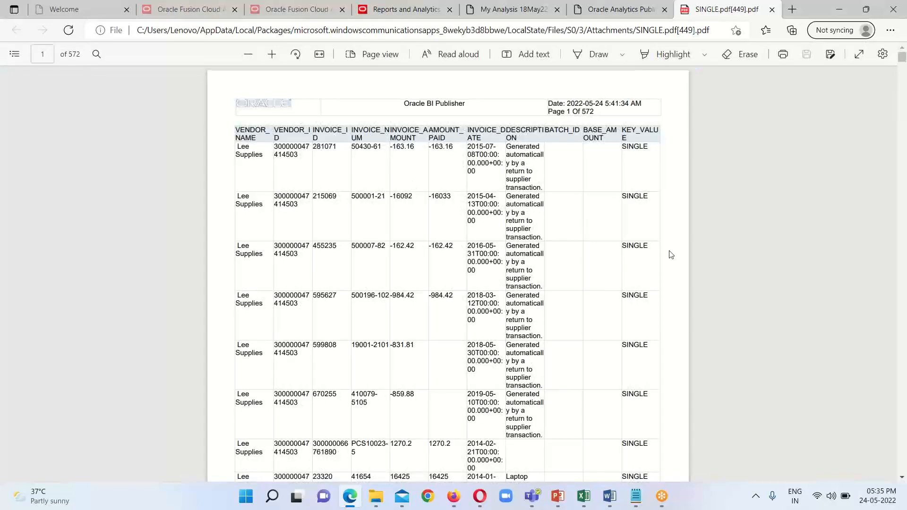
pyautogui.scroll(-7, 601, 226)
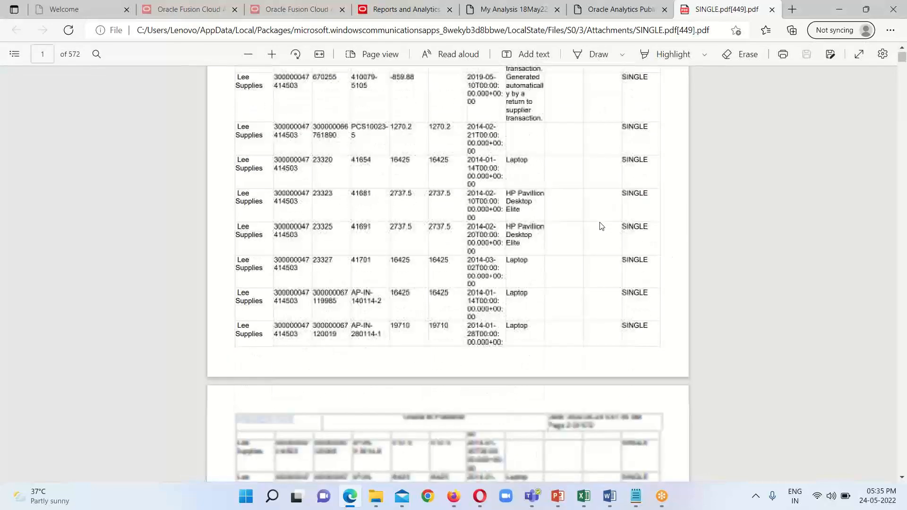
pyautogui.scroll(7, 602, 227)
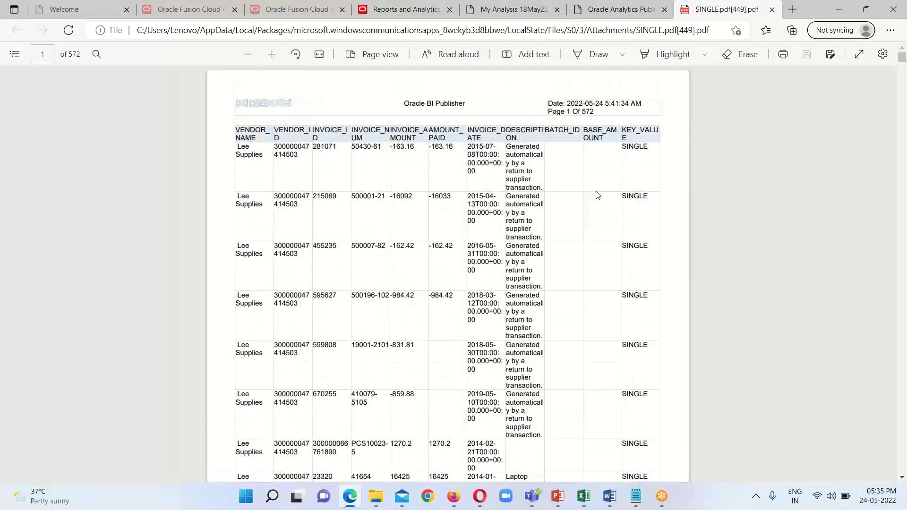
# Switch to the catalog in the browser and open Single Bursting Report from the My Analysis 18May22 folder.
pyautogui.click(526, 12)
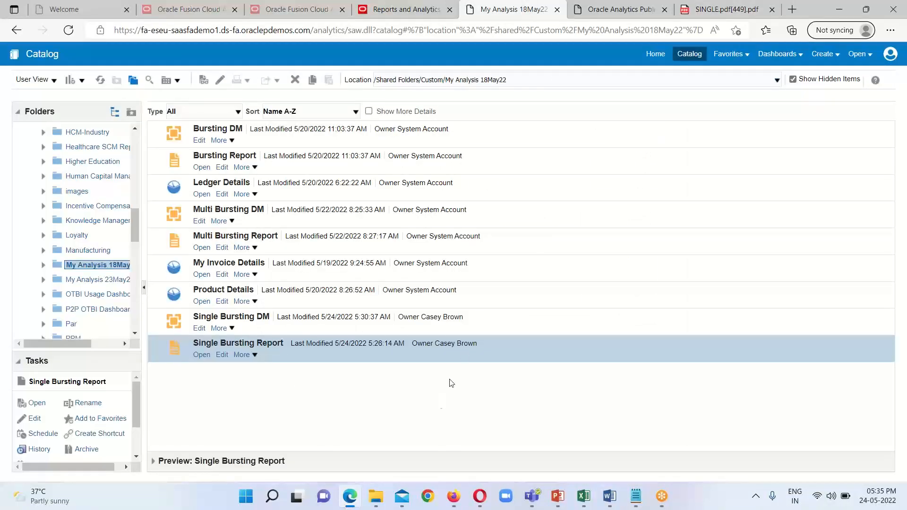
pyautogui.moveTo(402, 496)
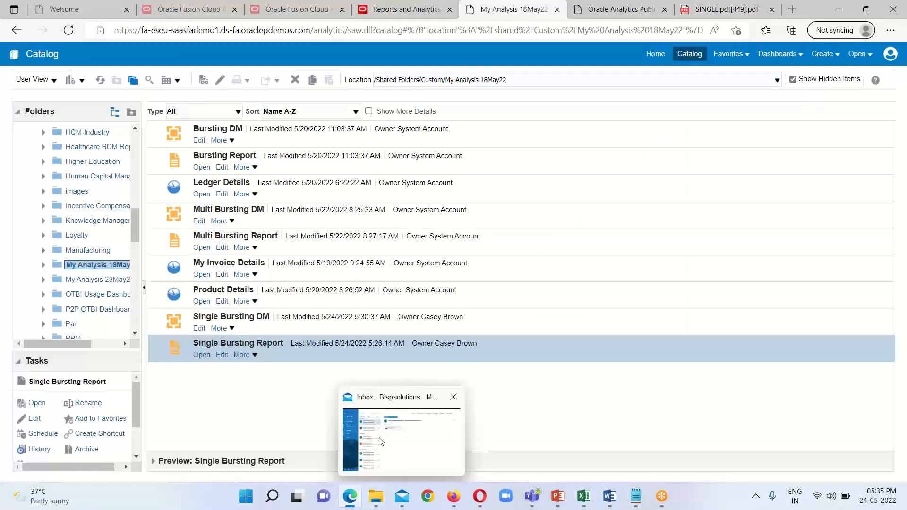
pyautogui.click(202, 355)
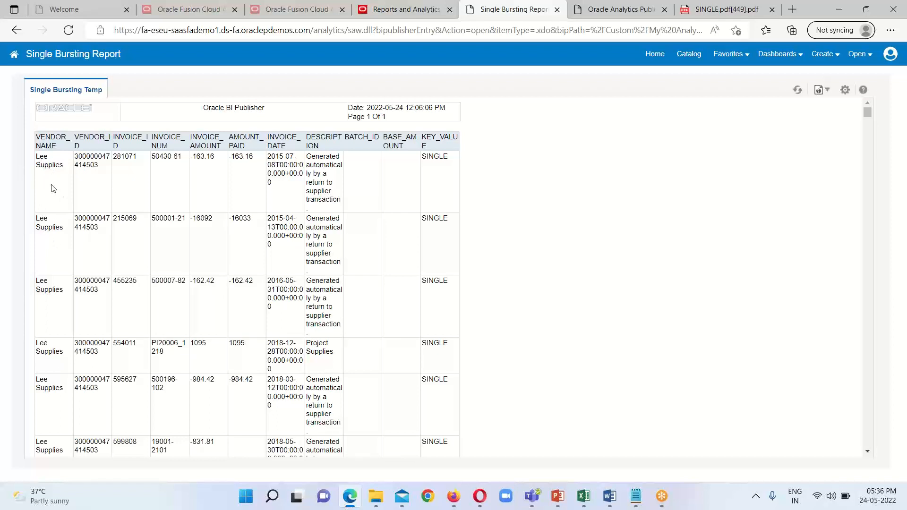
# Examine the first invoice records in Single Bursting Report across all columns.
pyautogui.scroll(-2, 52, 185)
pyautogui.scroll(2, 90, 265)
pyautogui.moveTo(38, 160); pyautogui.dragTo(130, 283)
pyautogui.moveTo(231, 418); pyautogui.dragTo(559, 374)
pyautogui.scroll(-1, 559, 364)
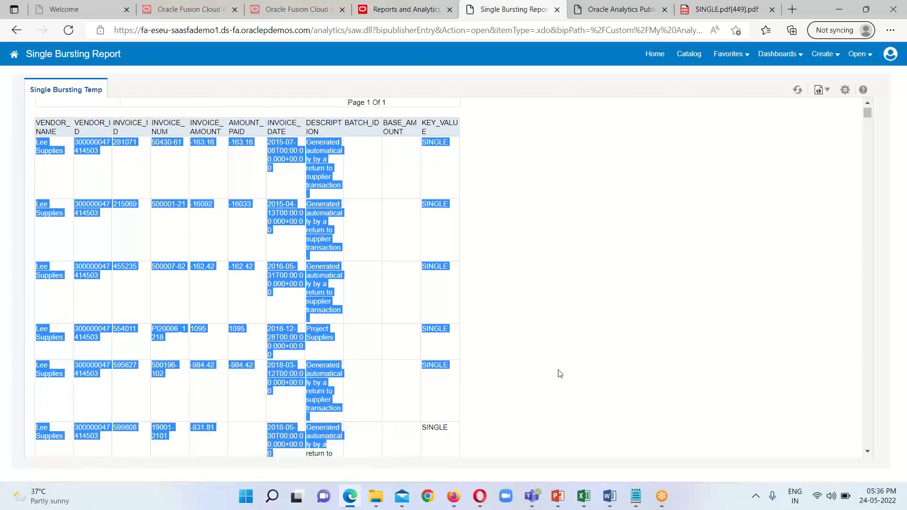
pyautogui.scroll(-1, 559, 373)
pyautogui.click(559, 373)
pyautogui.scroll(-2, 378, 321)
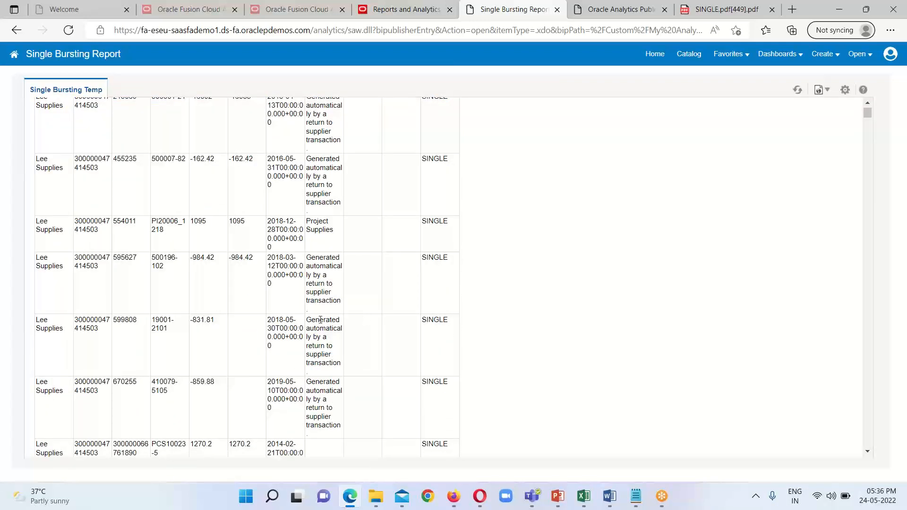
pyautogui.scroll(2, 273, 327)
pyautogui.scroll(1, 271, 329)
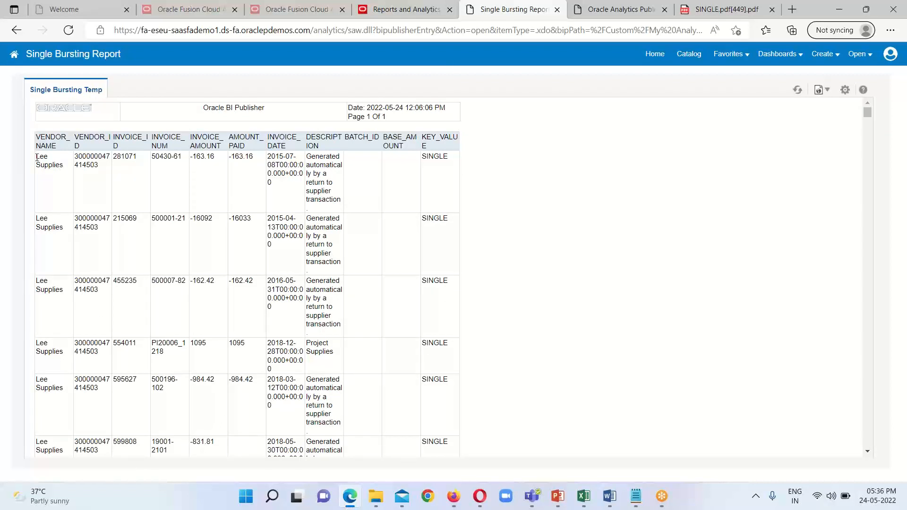
# Examine the vendor name column through the report's many invoice rows, starting from the first Lee Supplies record.
pyautogui.moveTo(55, 180); pyautogui.dragTo(71, 193)
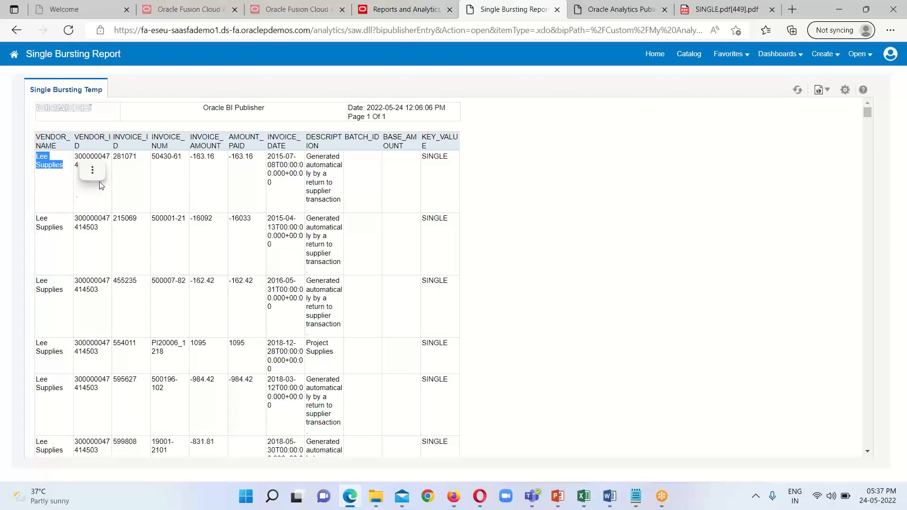
pyautogui.click(670, 215)
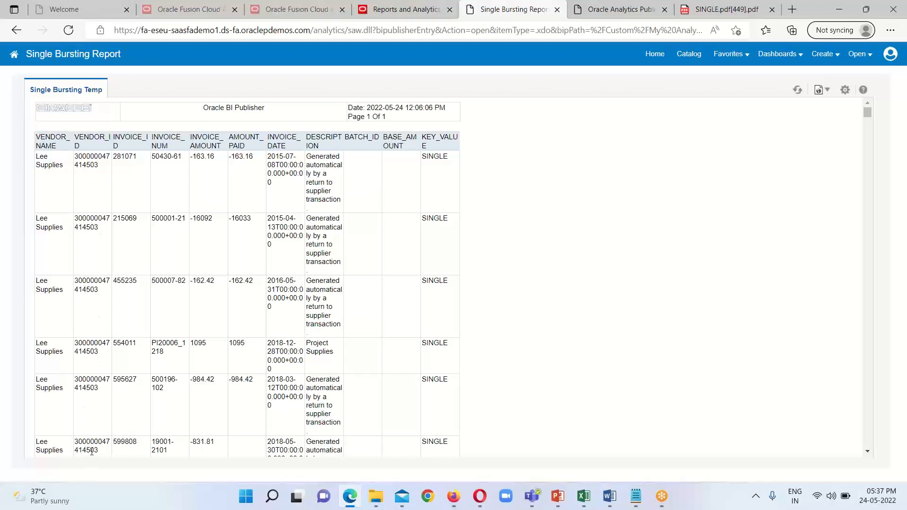
pyautogui.scroll(-3, 92, 452)
pyautogui.scroll(-4, 126, 407)
pyautogui.scroll(4, 162, 402)
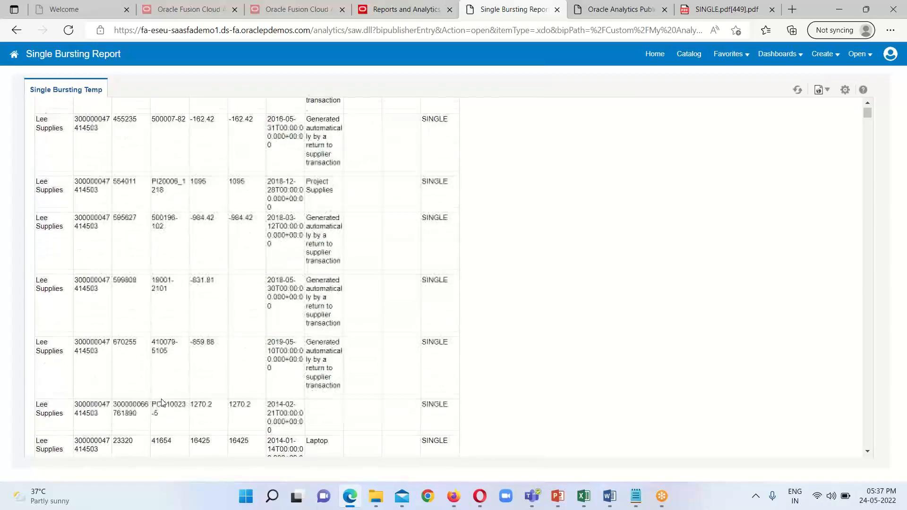
pyautogui.scroll(3, 162, 402)
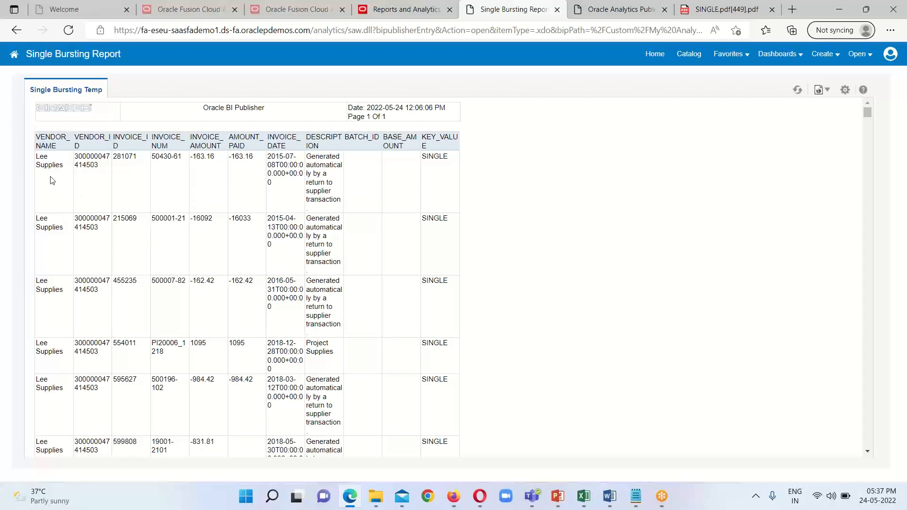
pyautogui.scroll(-7, 61, 195)
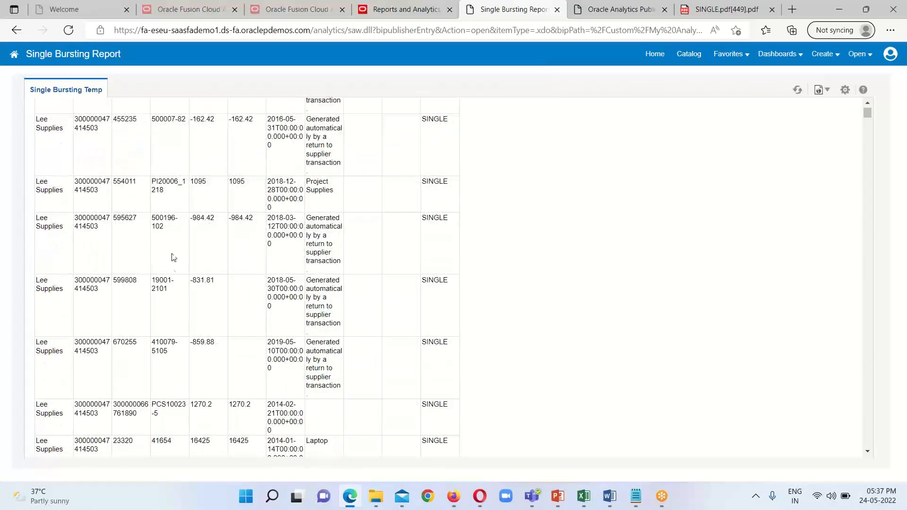
pyautogui.scroll(-15, 172, 272)
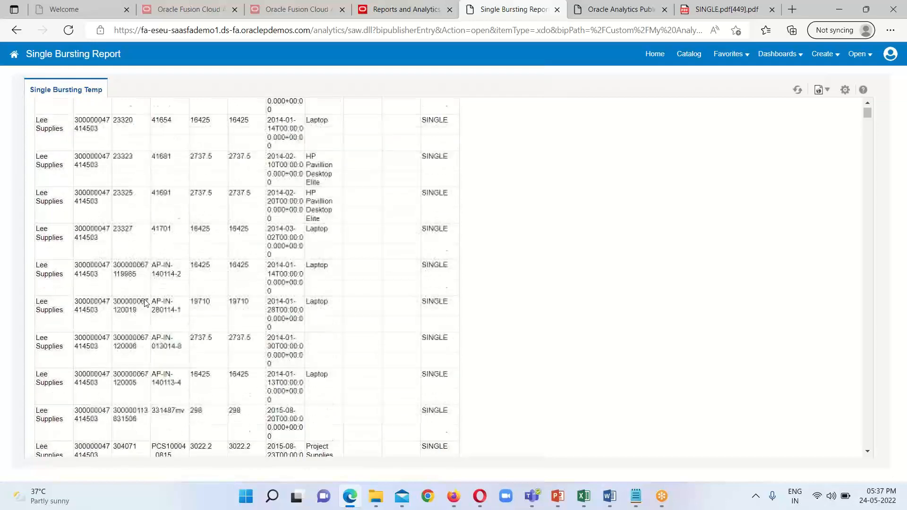
pyautogui.scroll(-15, 142, 303)
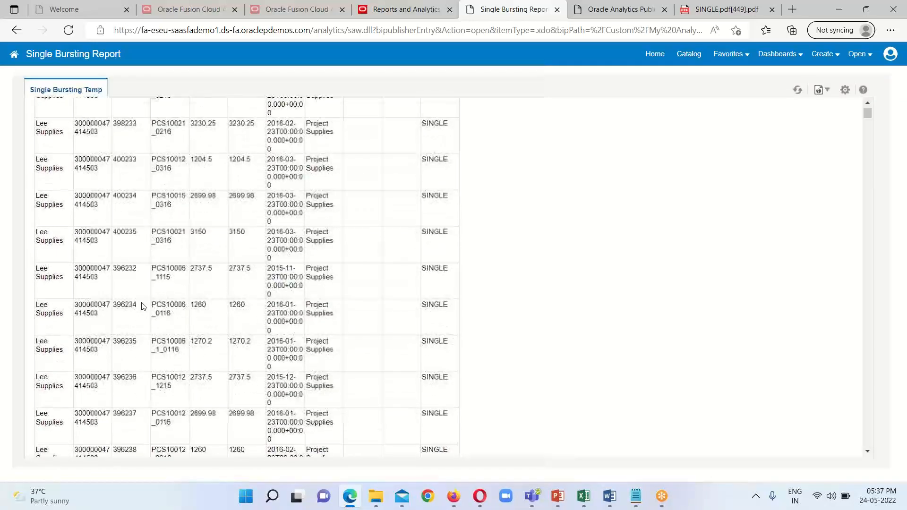
pyautogui.scroll(-15, 142, 311)
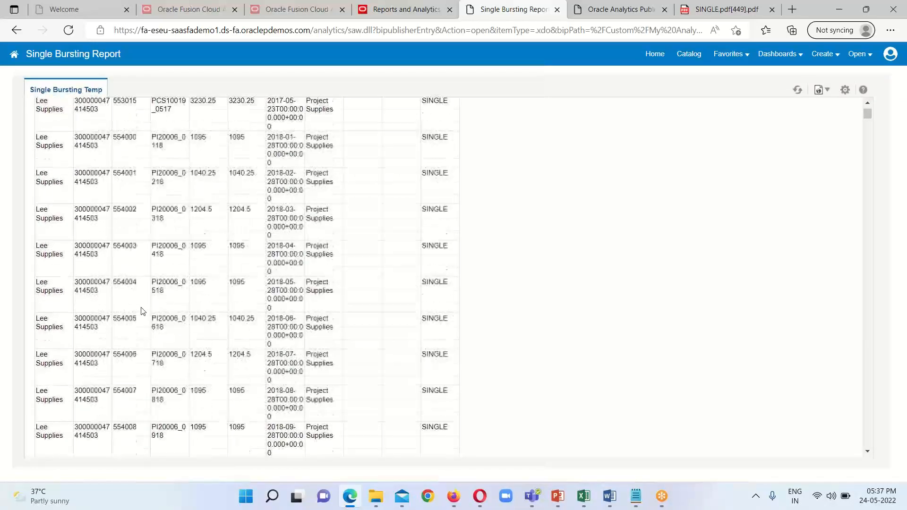
pyautogui.scroll(-10, 143, 311)
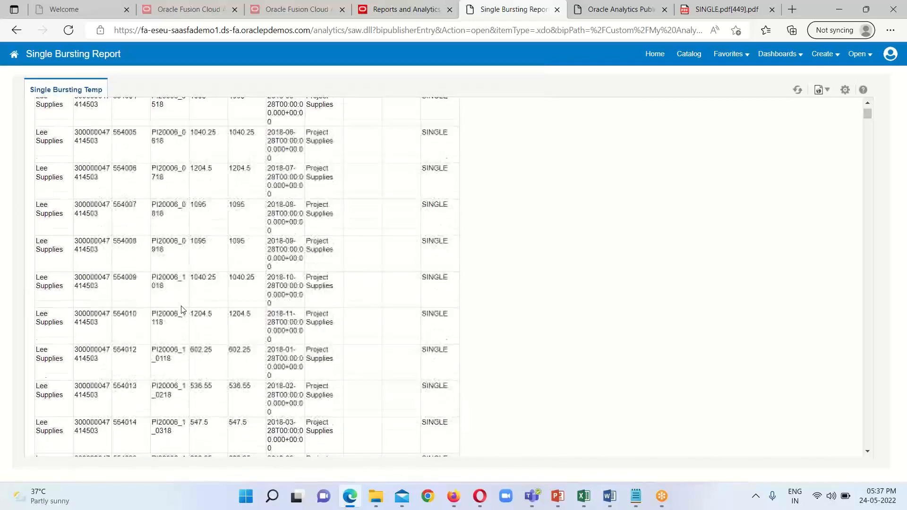
pyautogui.scroll(-10, 183, 310)
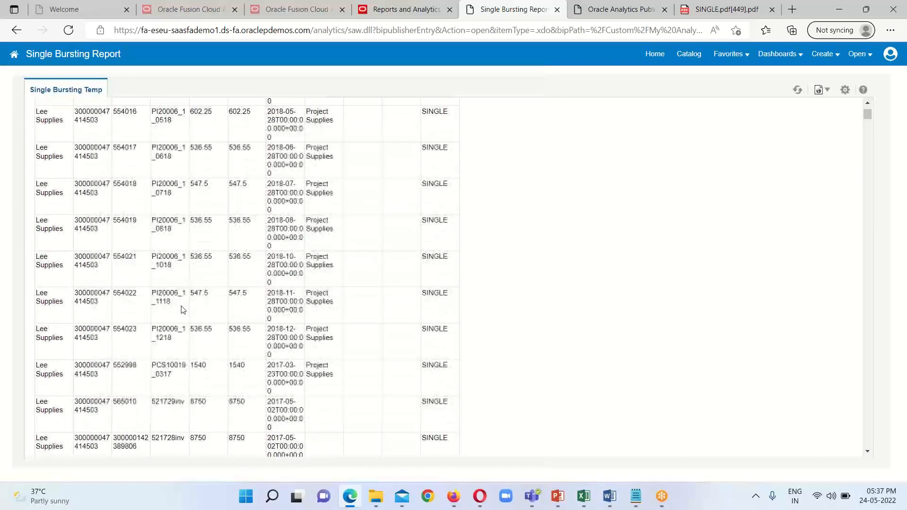
pyautogui.scroll(5, 183, 310)
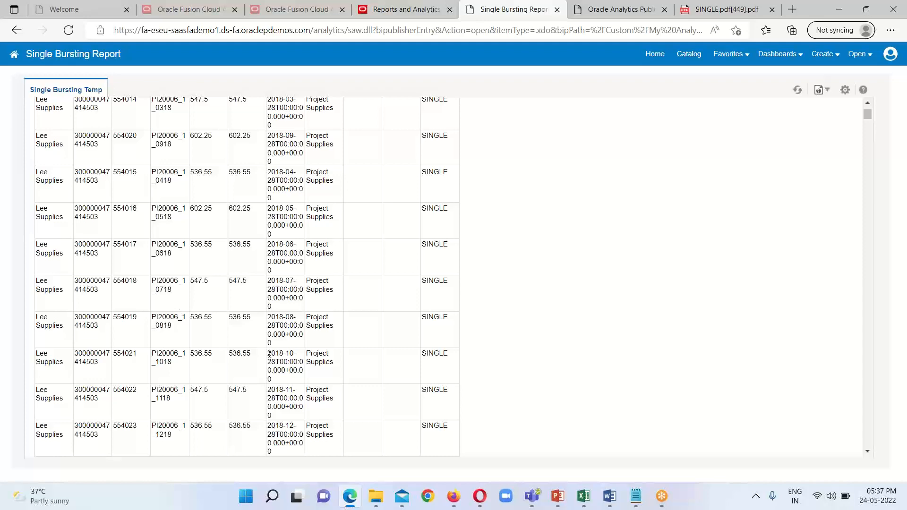
pyautogui.scroll(-2, 214, 345)
pyautogui.scroll(15, 214, 345)
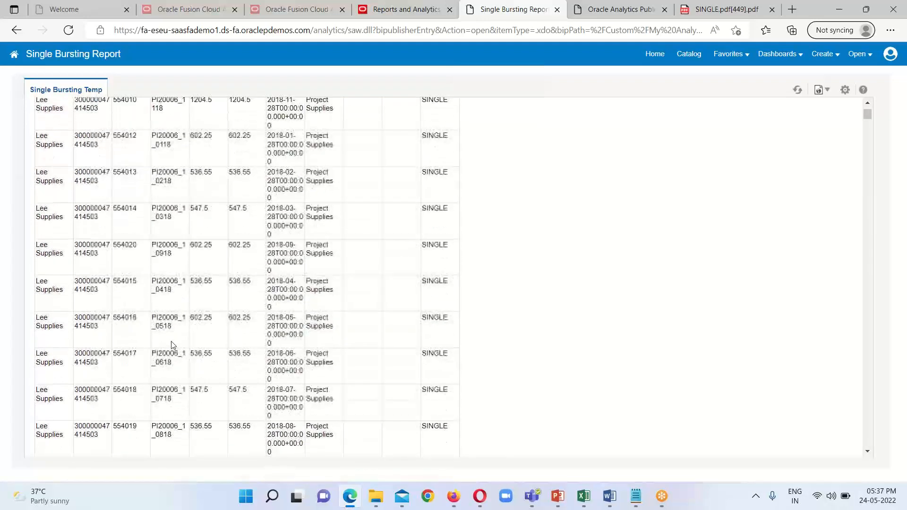
pyautogui.scroll(10, 172, 341)
pyautogui.scroll(10, 171, 341)
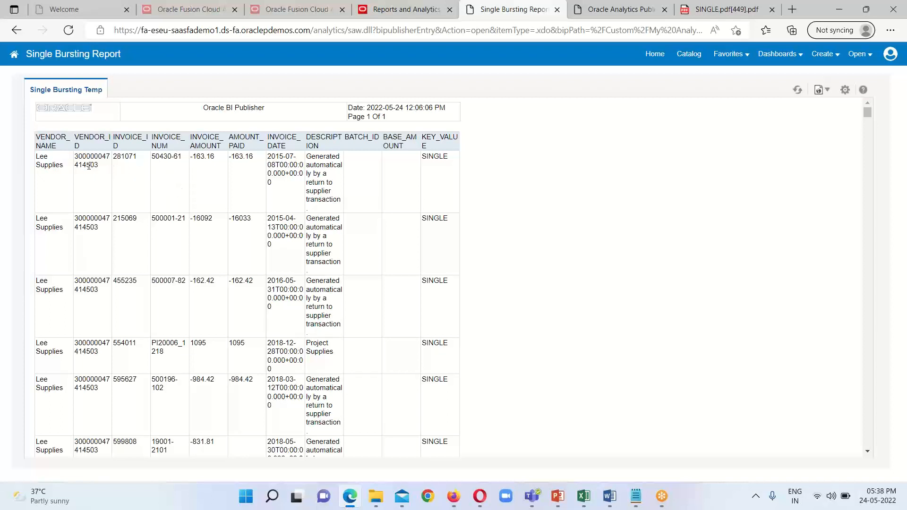
# Compare the vendor ID of the first report row with the vendor IDs in the following rows.
pyautogui.moveTo(78, 161); pyautogui.dragTo(91, 170)
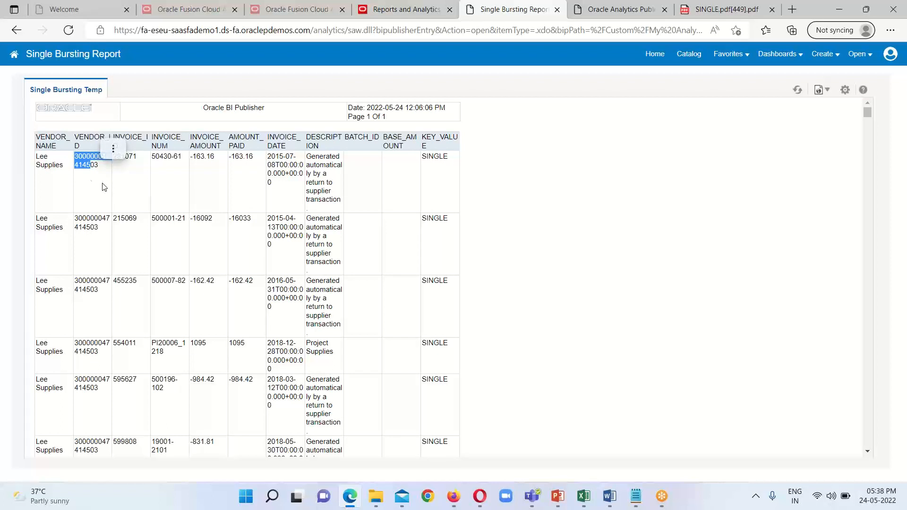
pyautogui.scroll(-1, 94, 184)
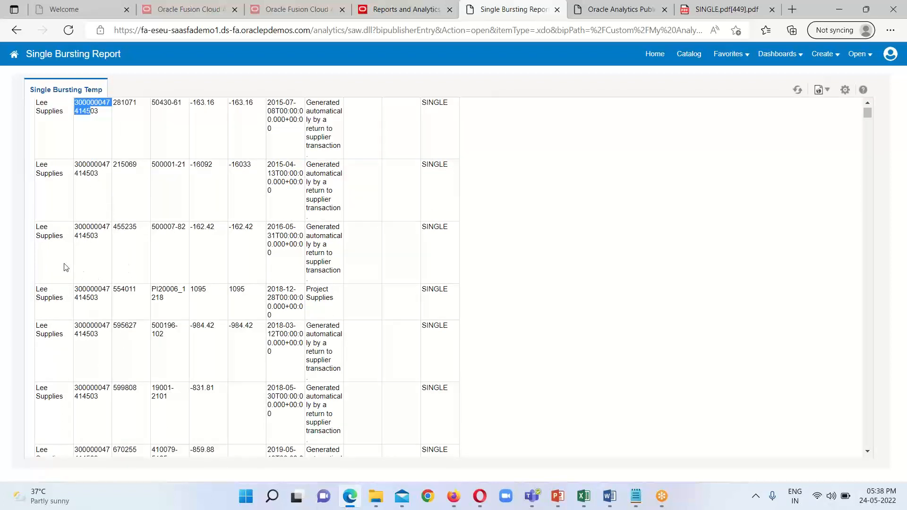
pyautogui.scroll(1, 62, 262)
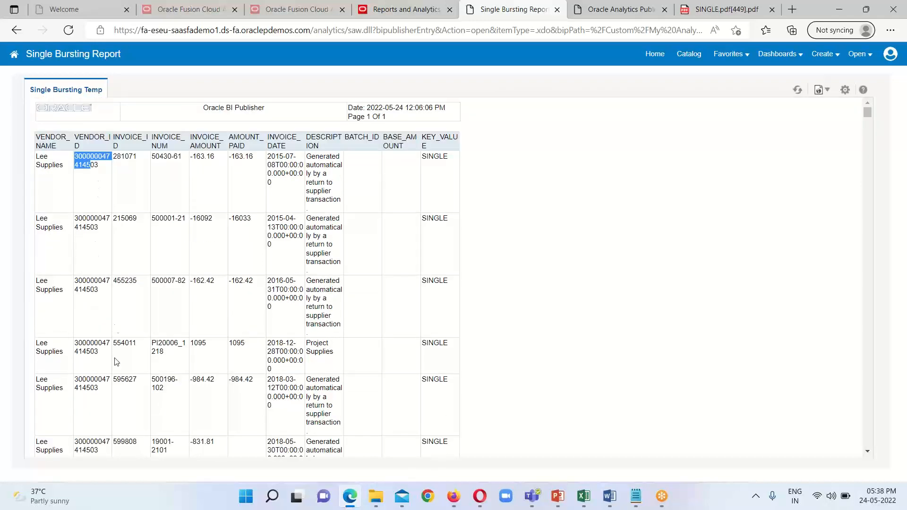
pyautogui.scroll(-1, 130, 342)
pyautogui.scroll(-3, 130, 342)
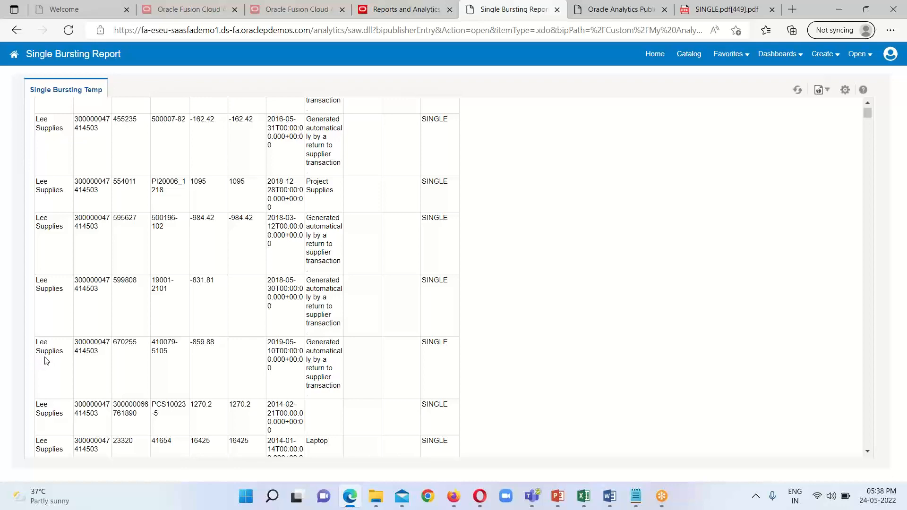
pyautogui.scroll(-1, 57, 361)
pyautogui.scroll(-2, 158, 372)
pyautogui.scroll(4, 158, 373)
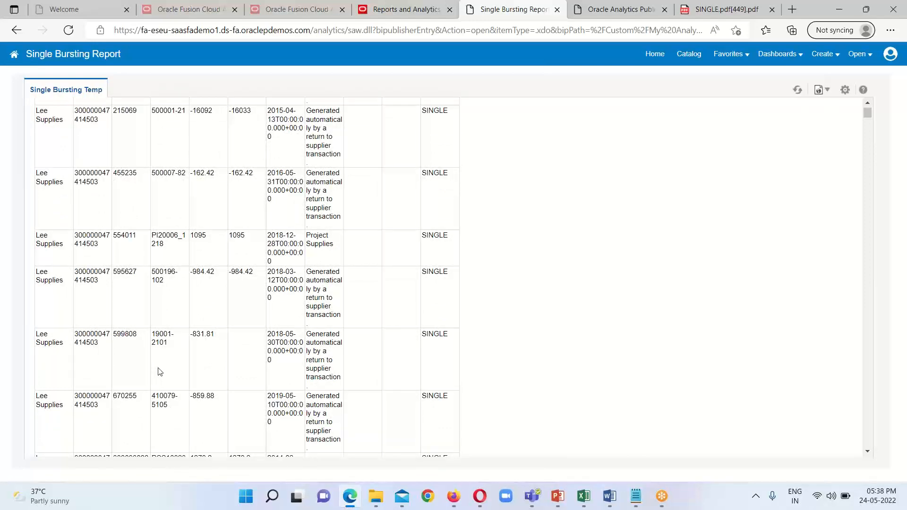
pyautogui.scroll(2, 159, 372)
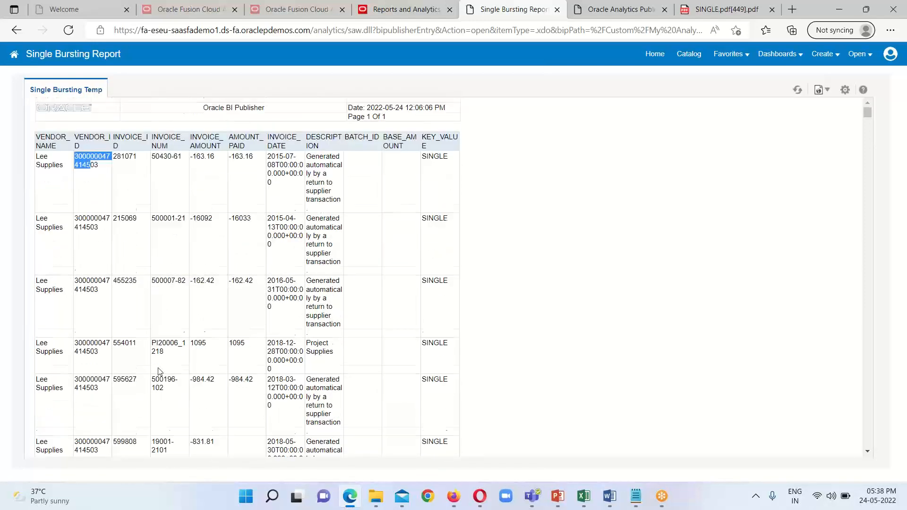
pyautogui.click(561, 283)
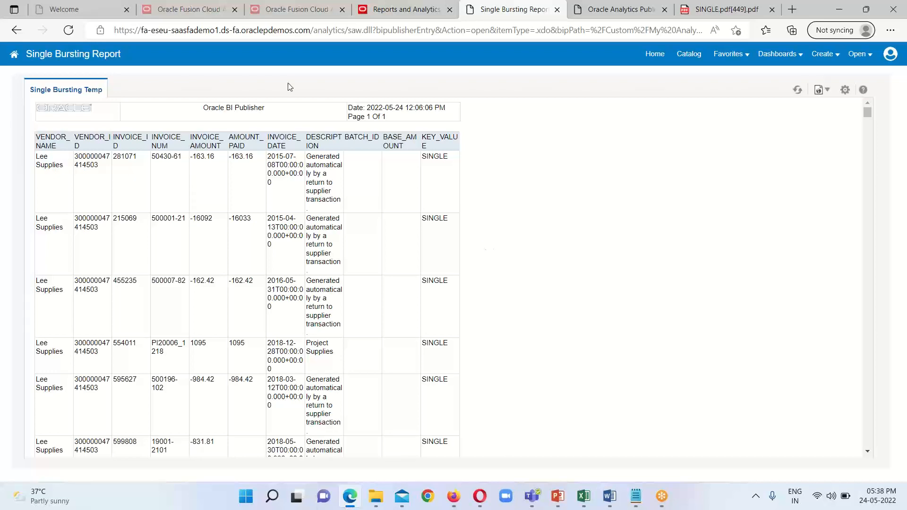
# Return to the catalog and create a new data model.
pyautogui.click(406, 16)
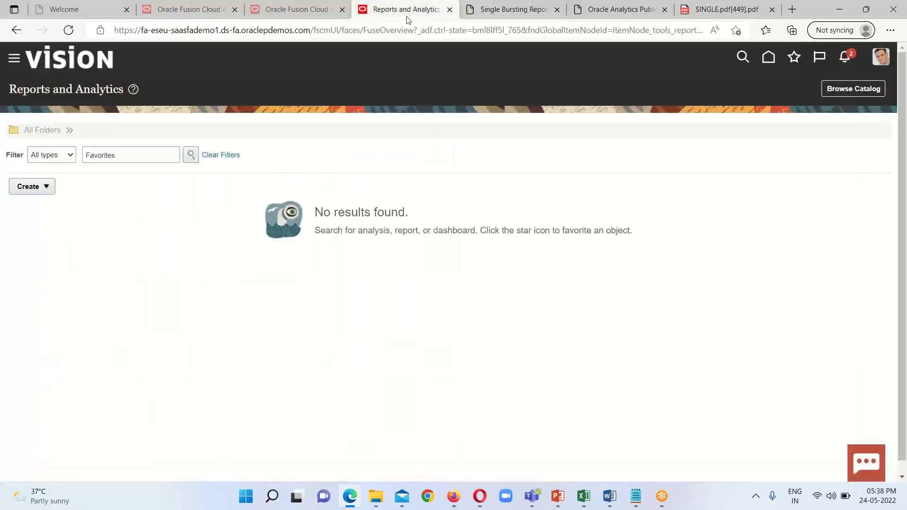
pyautogui.click(497, 18)
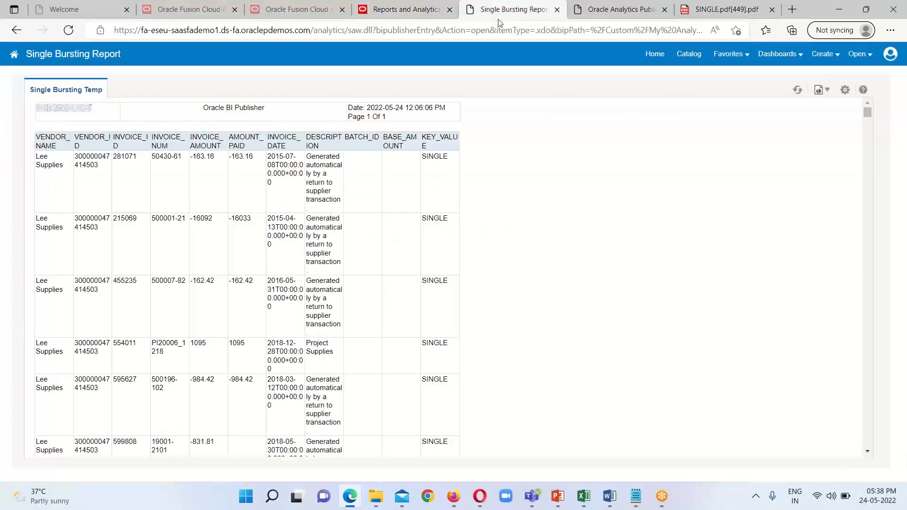
pyautogui.click(687, 56)
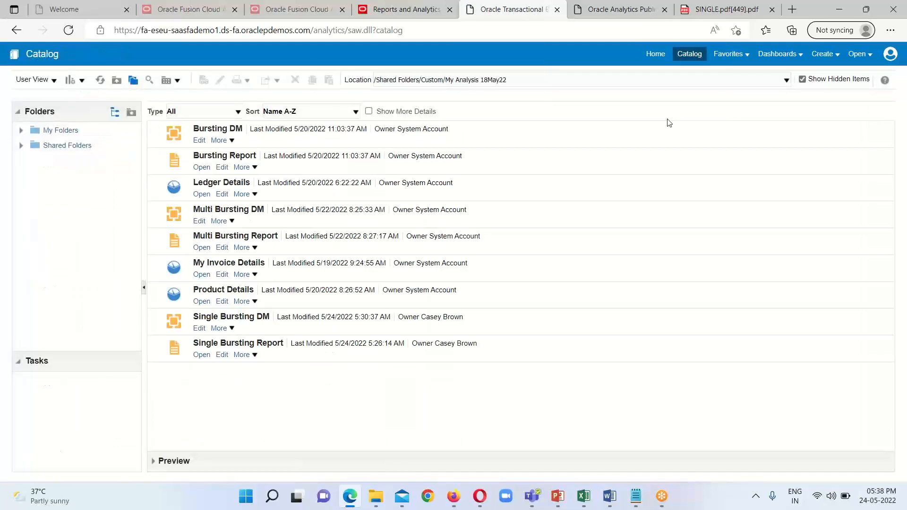
pyautogui.click(832, 55)
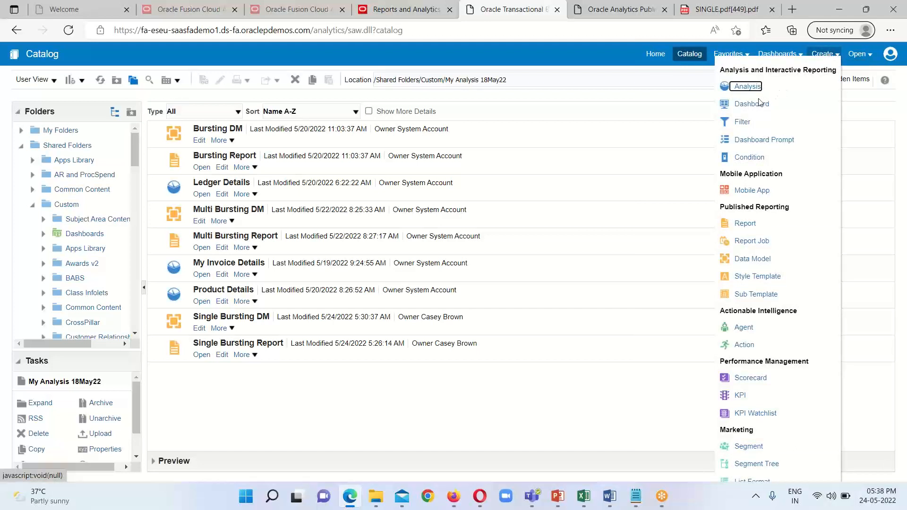
pyautogui.click(744, 263)
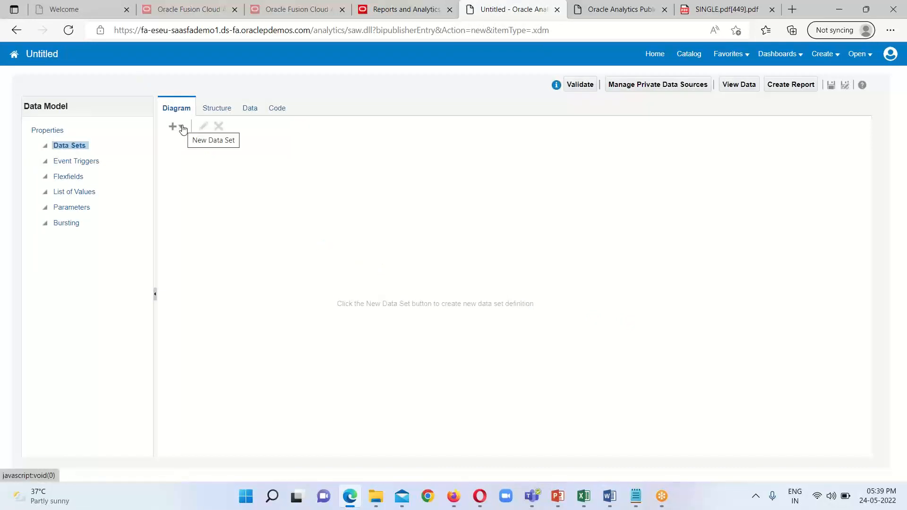
# Start a new SQL Query data set named Multi File Bursting Query with ApplicationDB_FSCM as its data source.
pyautogui.click(183, 130)
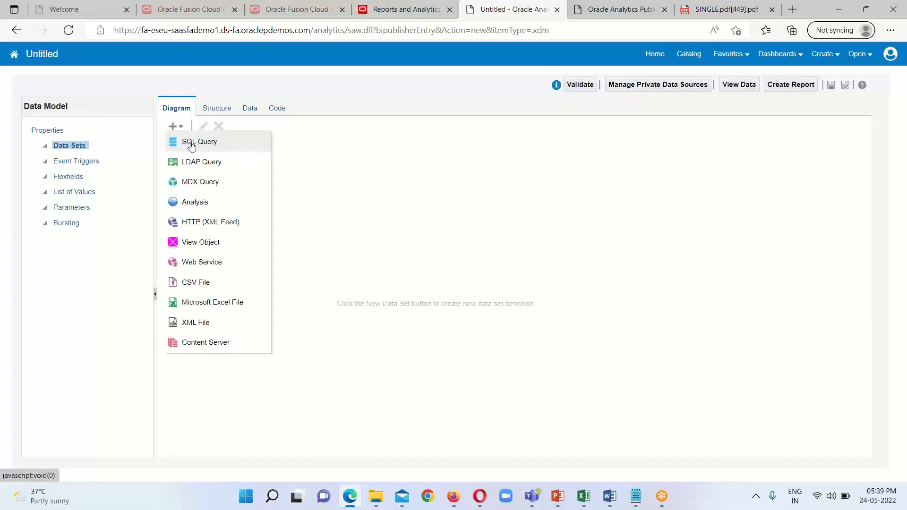
pyautogui.click(191, 144)
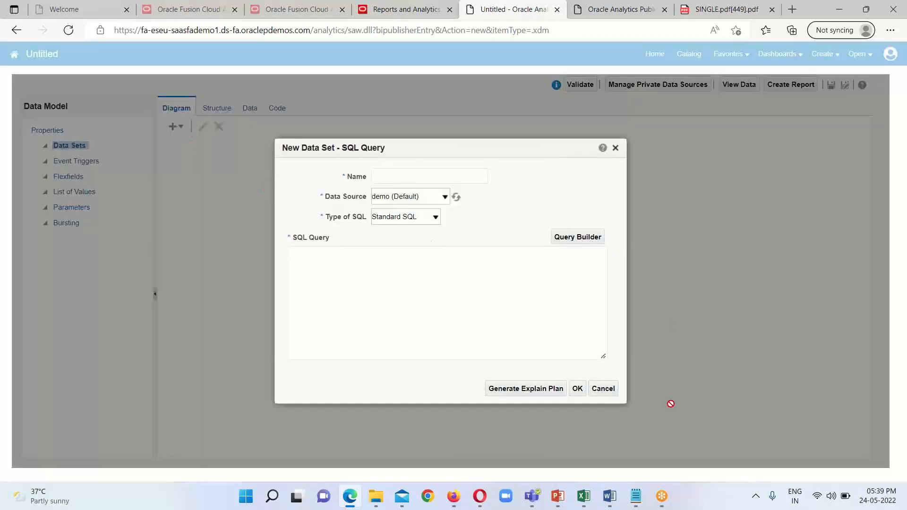
pyautogui.click(391, 175)
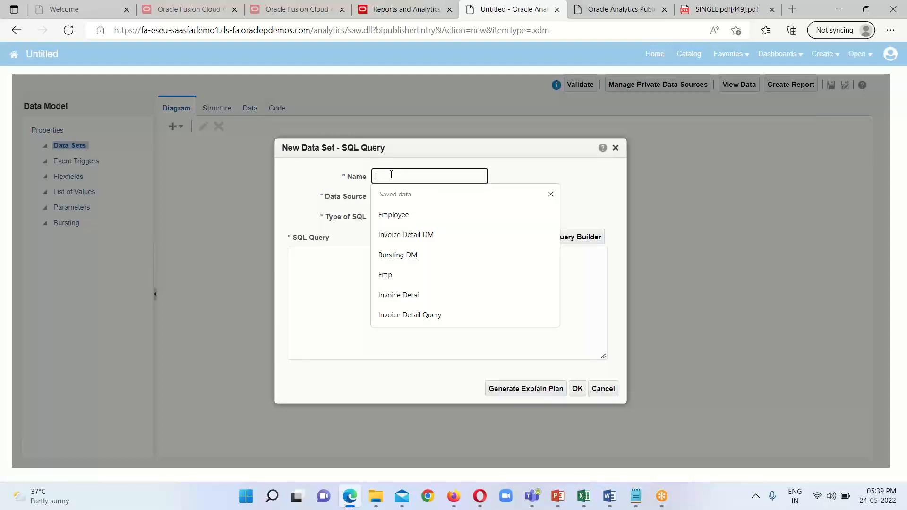
pyautogui.write('Mu')
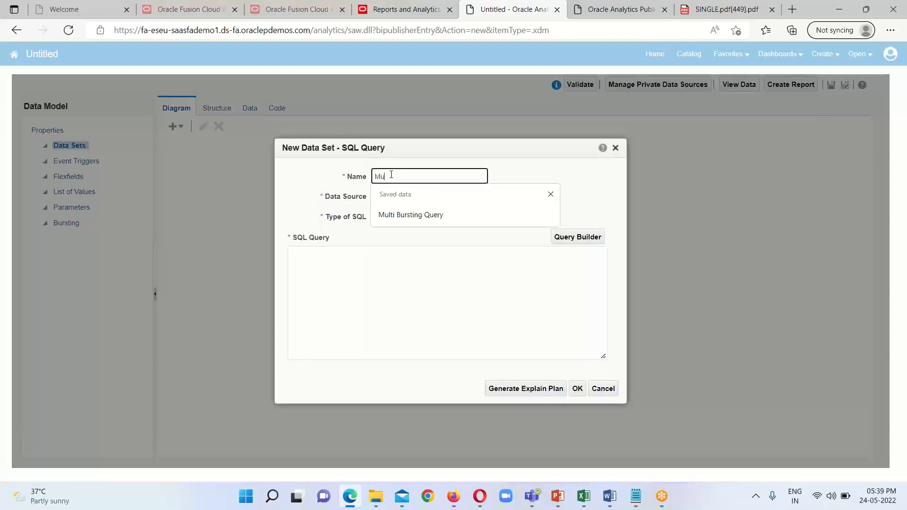
pyautogui.write('lt')
pyautogui.write('i Bursting')
pyautogui.write('File')
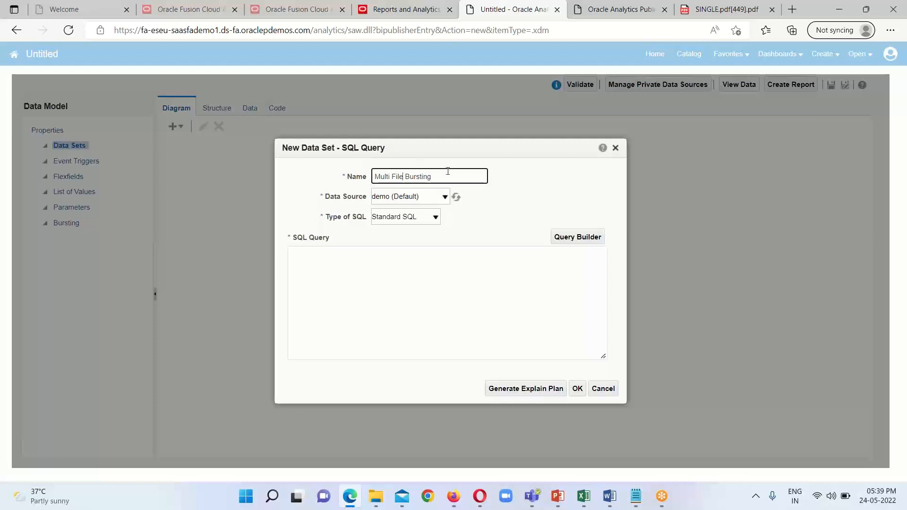
pyautogui.write('Query')
pyautogui.click(444, 198)
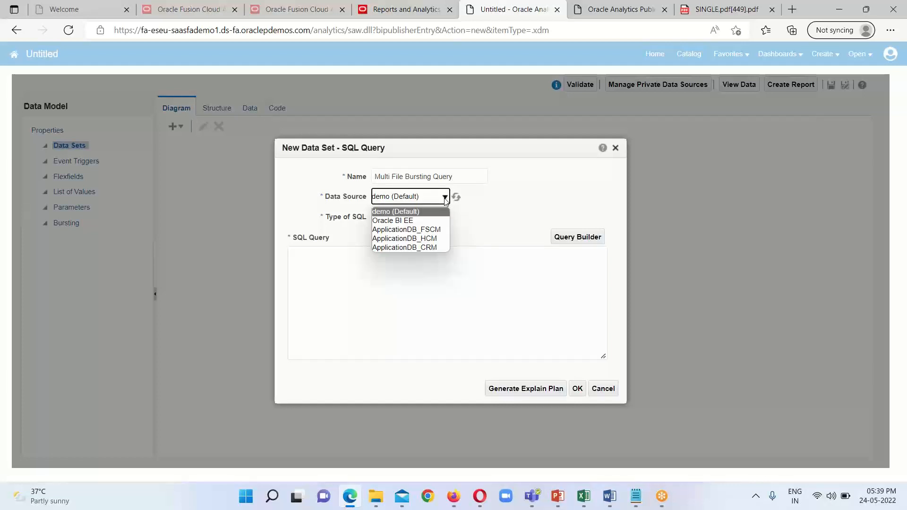
pyautogui.click(439, 230)
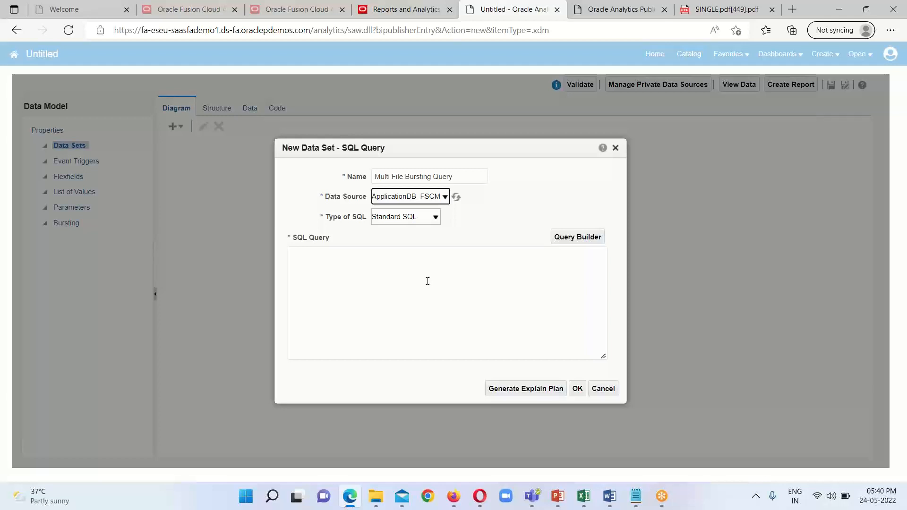
# Switch to the Multi Bursting Query file in Notepad and add the missing comma after the fourth vendor ID in the first query.
pyautogui.click(353, 271)
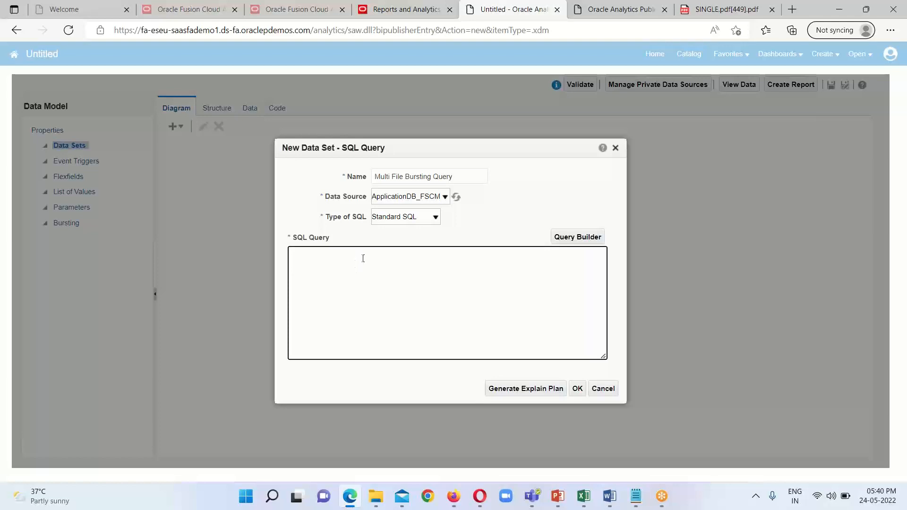
pyautogui.moveTo(636, 496)
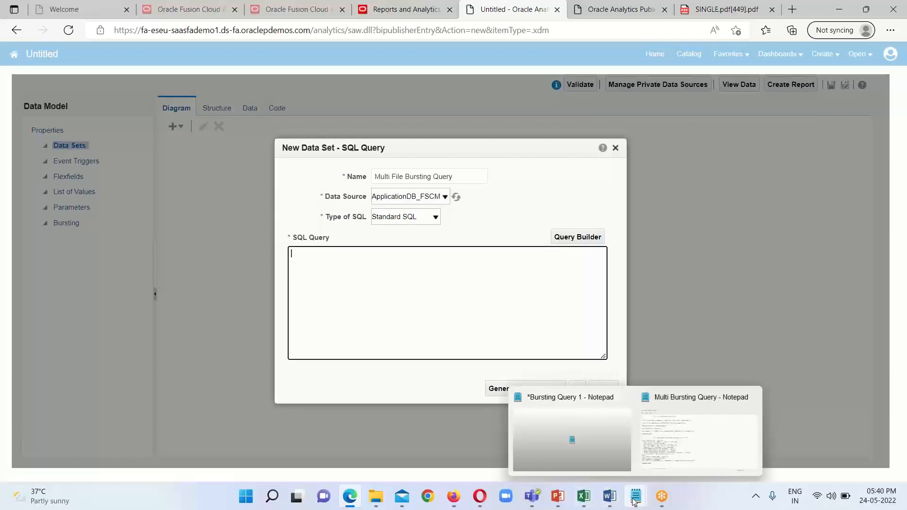
pyautogui.click(677, 439)
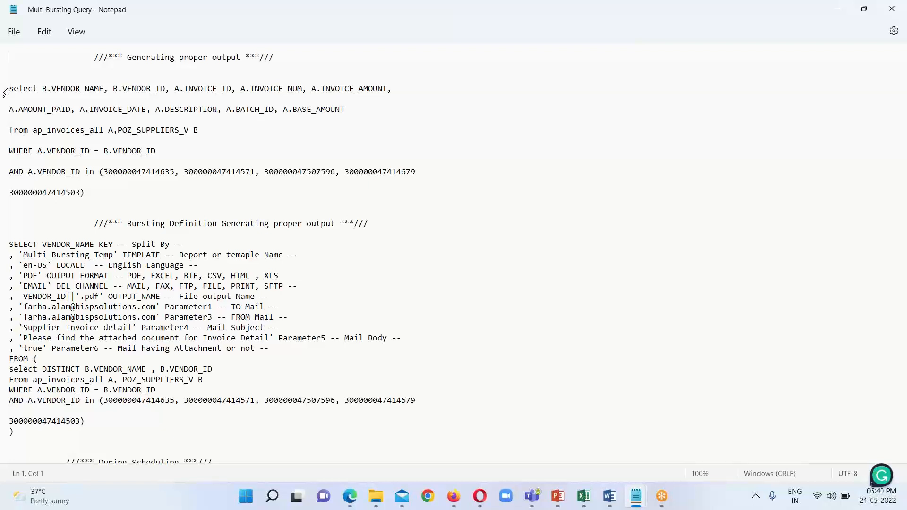
pyautogui.moveTo(9, 89); pyautogui.dragTo(91, 200)
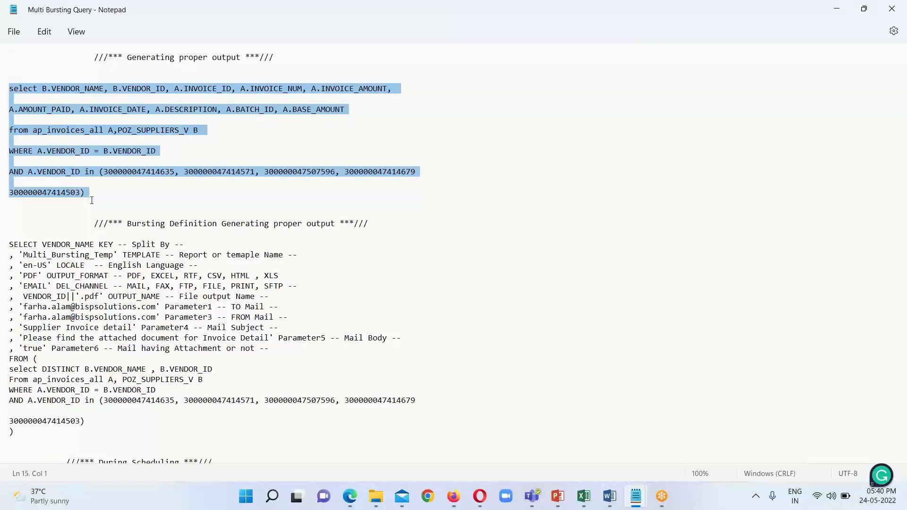
pyautogui.click(385, 181)
pyautogui.click(417, 174)
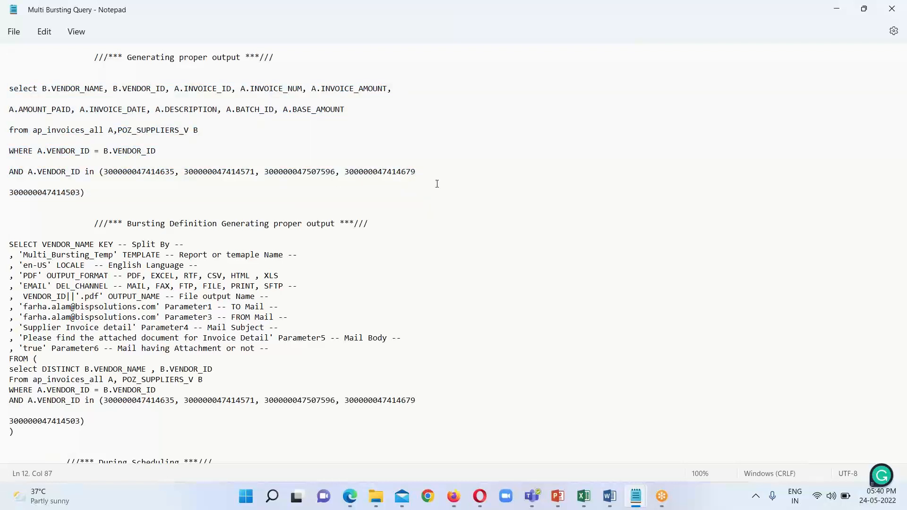
pyautogui.write(',')
# Copy the complete first select statement from Notepad and paste it as the SQL query of the new data set in the browser.
pyautogui.moveTo(10, 87); pyautogui.dragTo(89, 200)
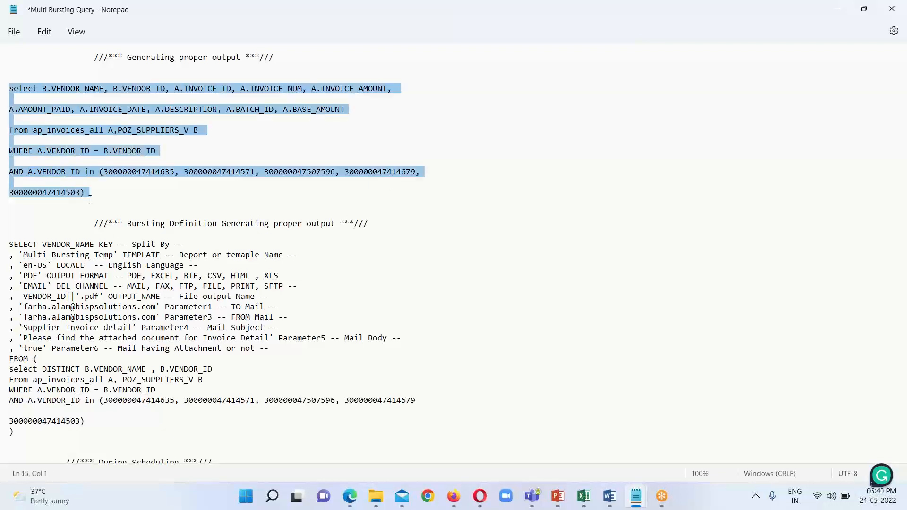
pyautogui.rightClick(137, 108)
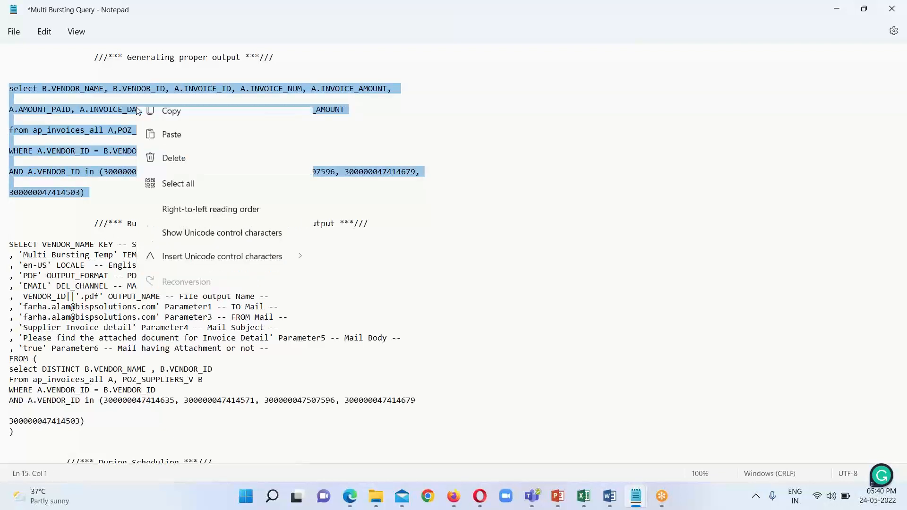
pyautogui.click(163, 169)
pyautogui.moveTo(364, 505)
pyautogui.click(335, 444)
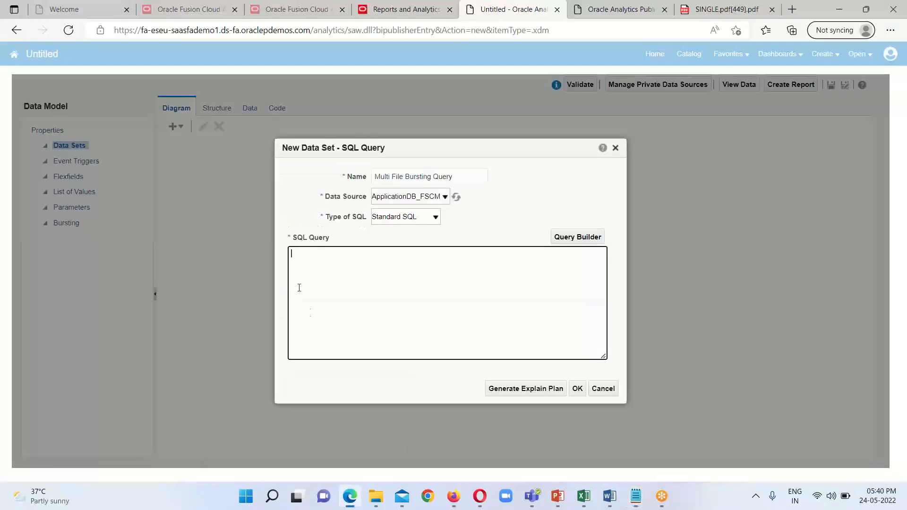
pyautogui.rightClick(293, 259)
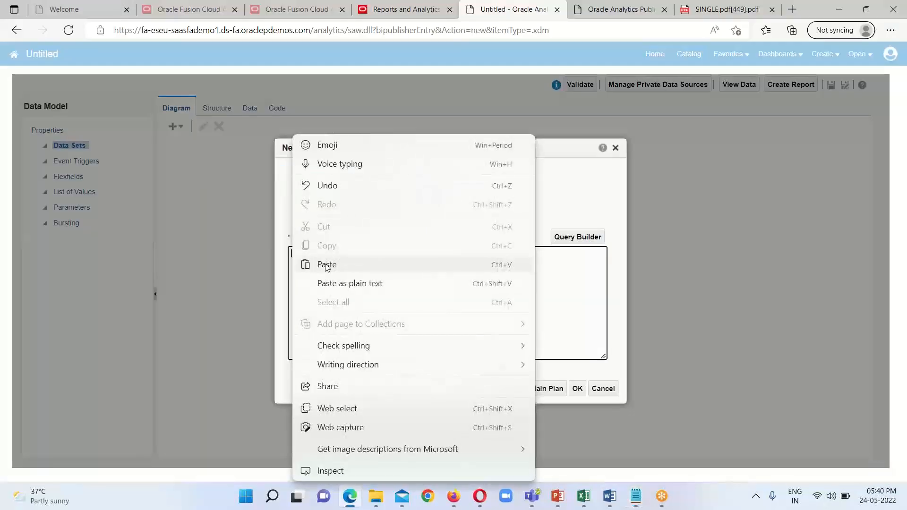
pyautogui.click(295, 269)
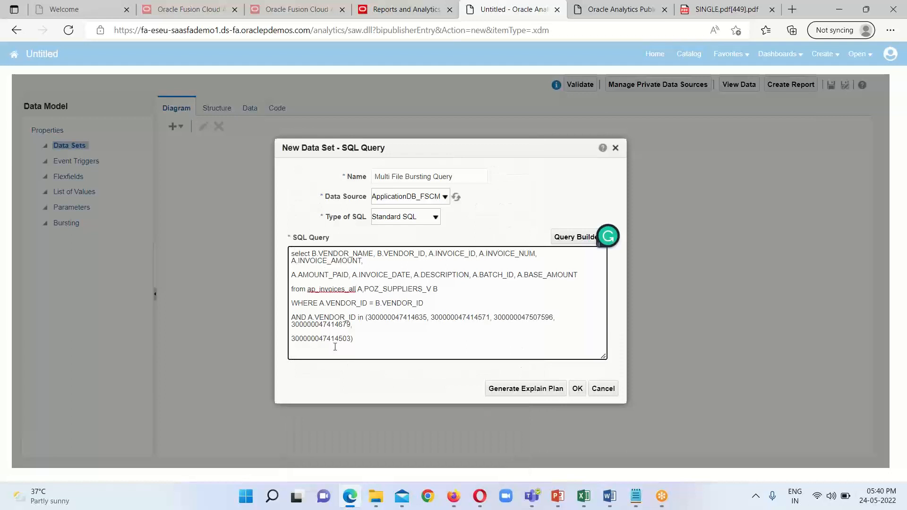
# Put the last two vendor IDs of the query together on their own line and confirm the data set.
pyautogui.moveTo(291, 330); pyautogui.dragTo(291, 326)
pyautogui.click(351, 345)
pyautogui.click(293, 325)
pyautogui.press('Return')
pyautogui.click(292, 346)
pyautogui.press('BackSpace')
pyautogui.press('BackSpace')
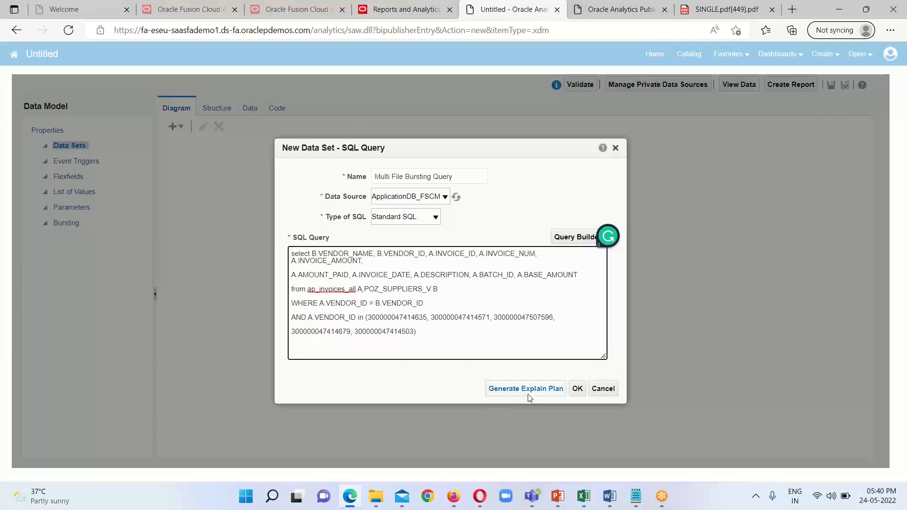
pyautogui.click(577, 391)
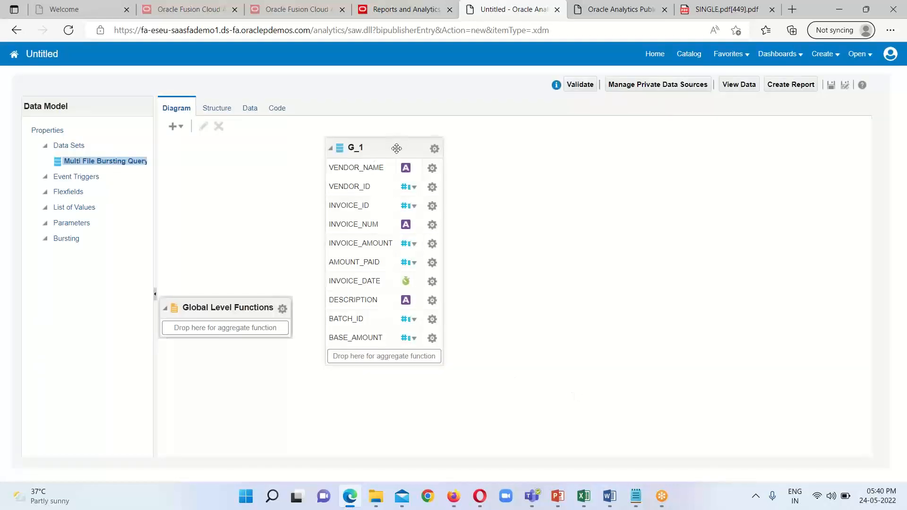
# Retrieve five rows of the data set and review them in tree view and table view.
pyautogui.click(397, 148)
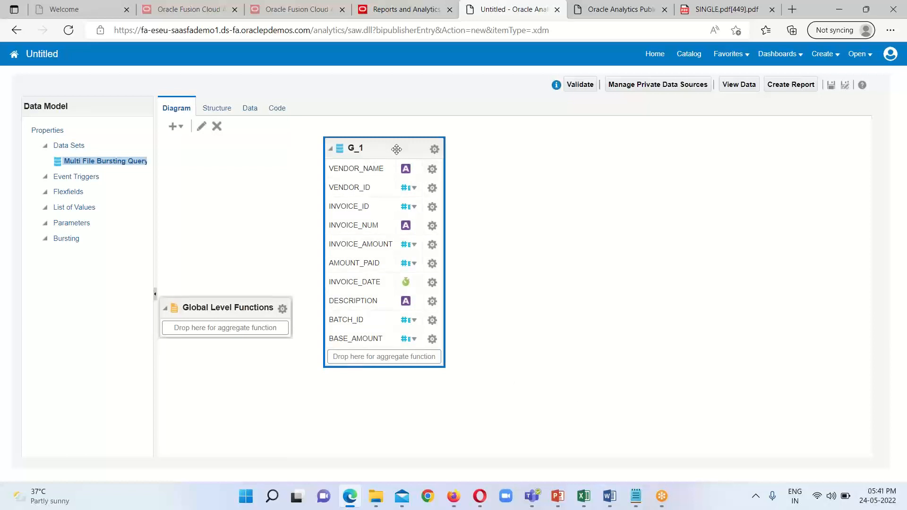
pyautogui.click(739, 92)
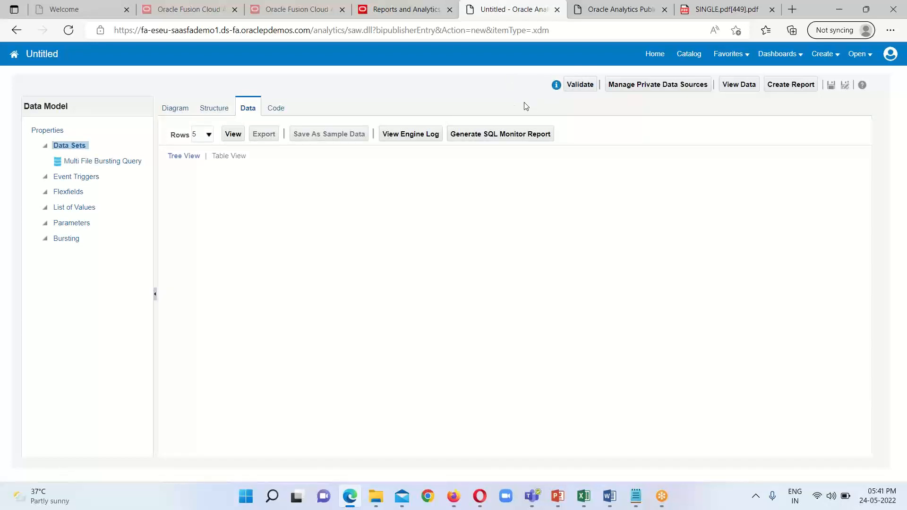
pyautogui.click(231, 137)
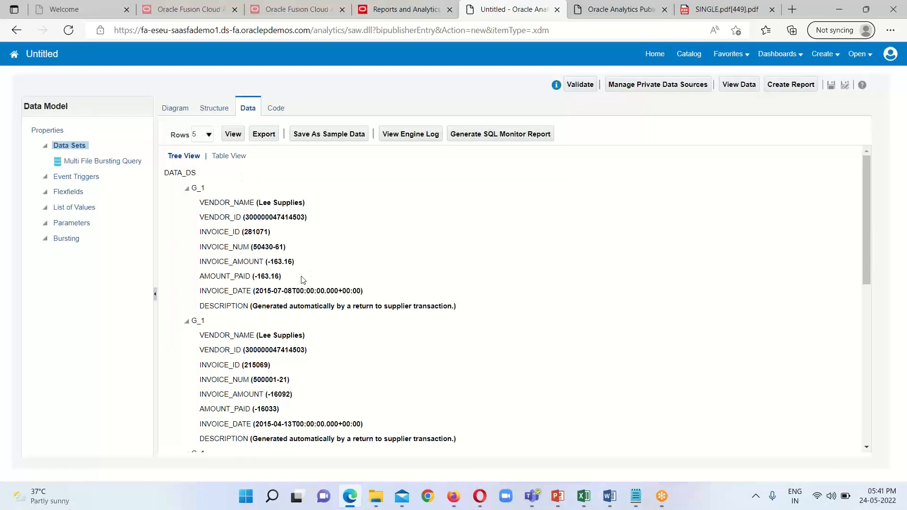
pyautogui.scroll(-2, 427, 277)
pyautogui.scroll(2, 429, 281)
pyautogui.click(227, 155)
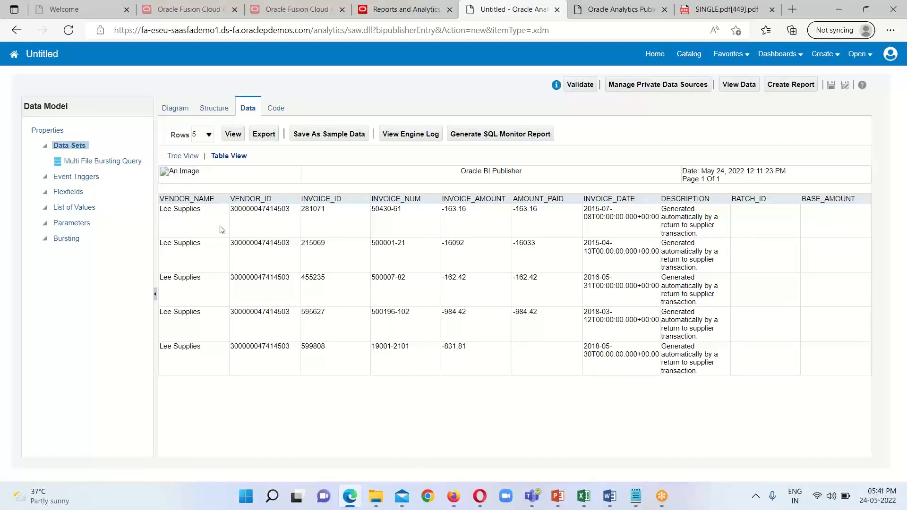
# Save the data model as Multi File Bursting DM in Shared Folders/Custom/My Analysis 18May22.
pyautogui.click(831, 85)
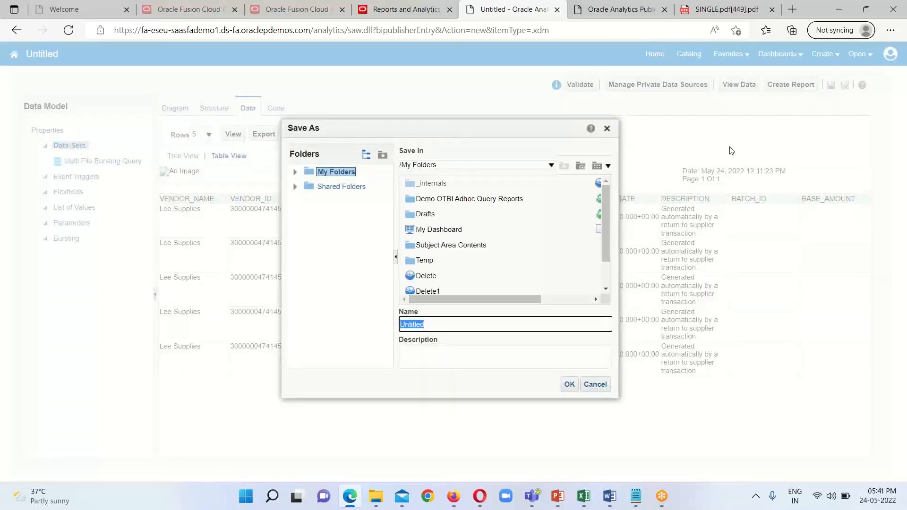
pyautogui.click(327, 189)
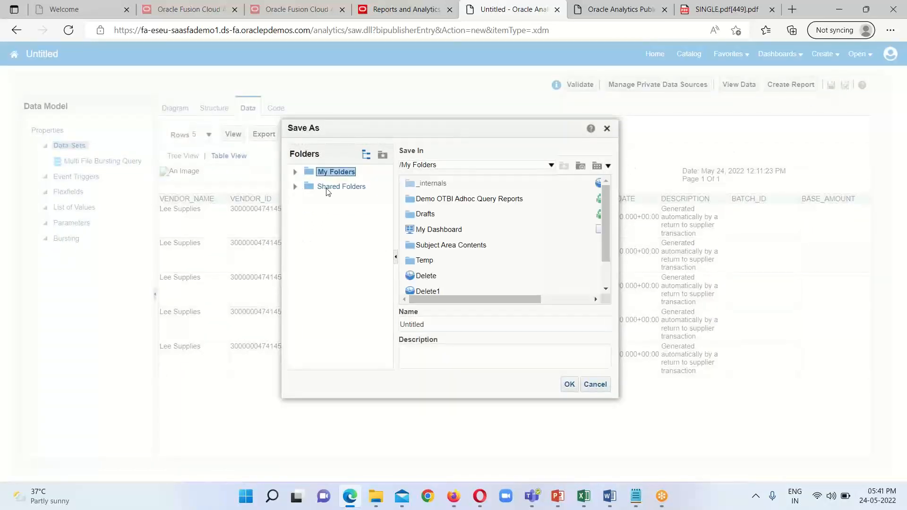
pyautogui.click(295, 187)
pyautogui.click(341, 246)
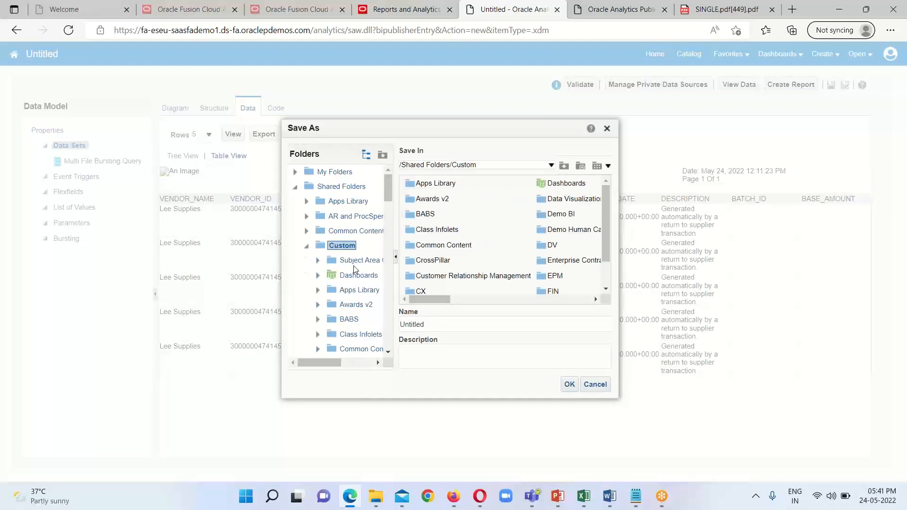
pyautogui.scroll(-7, 333, 313)
pyautogui.scroll(-5, 335, 313)
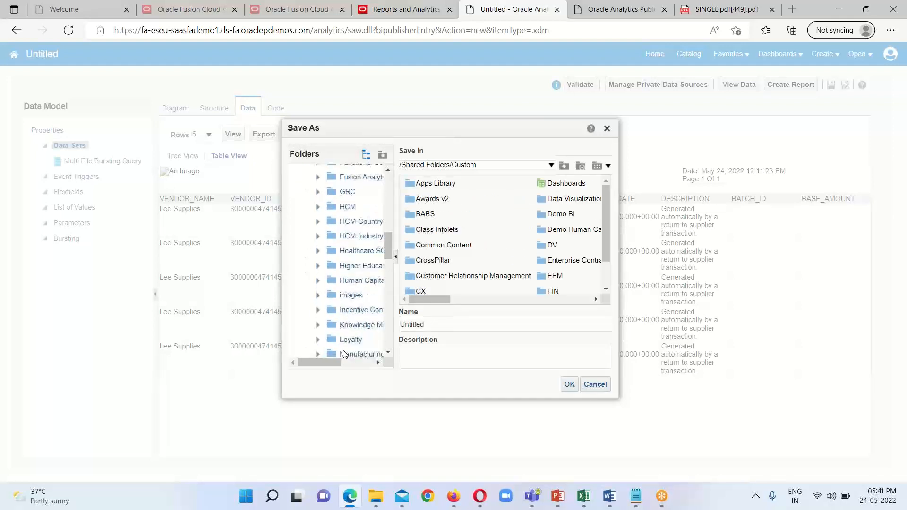
pyautogui.click(361, 300)
pyautogui.click(432, 324)
pyautogui.doubleClick(433, 324)
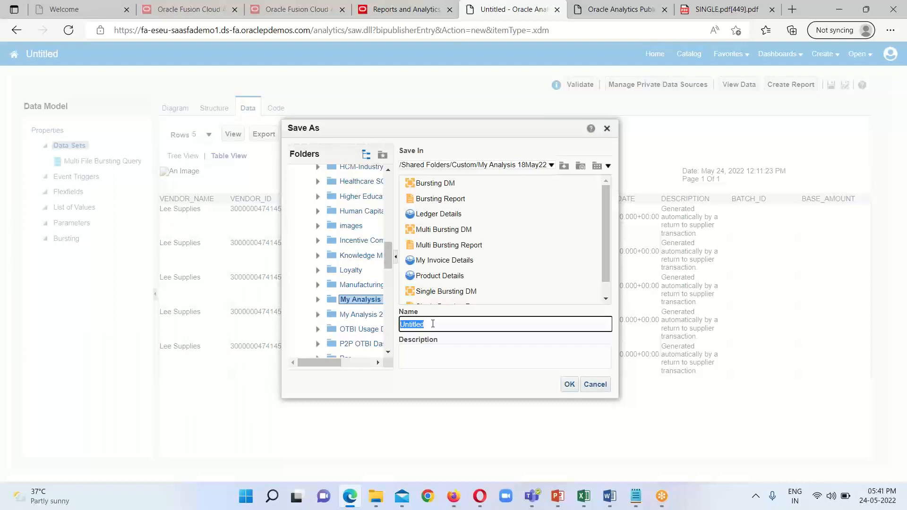
pyautogui.write('Multi File Bursting DM')
pyautogui.click(570, 387)
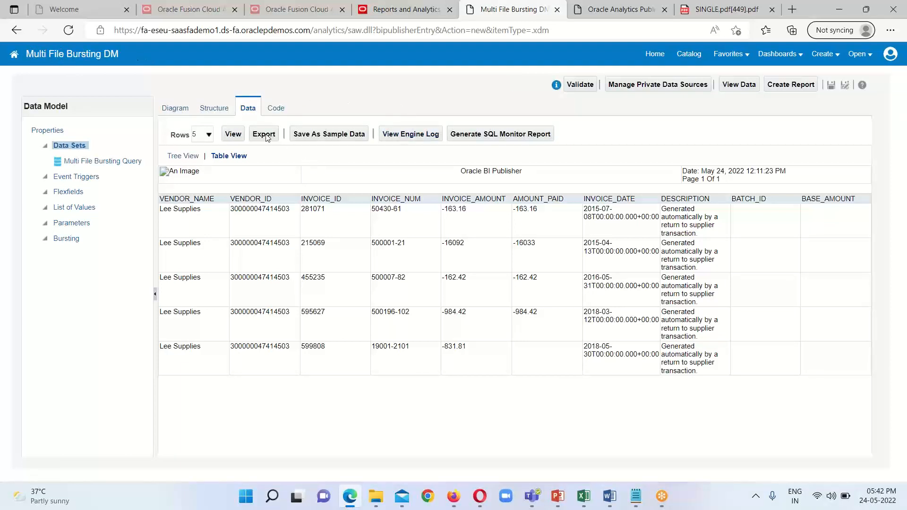
# Set the number of rows to 50 and retrieve the data again.
pyautogui.click(207, 136)
pyautogui.click(200, 166)
pyautogui.click(233, 134)
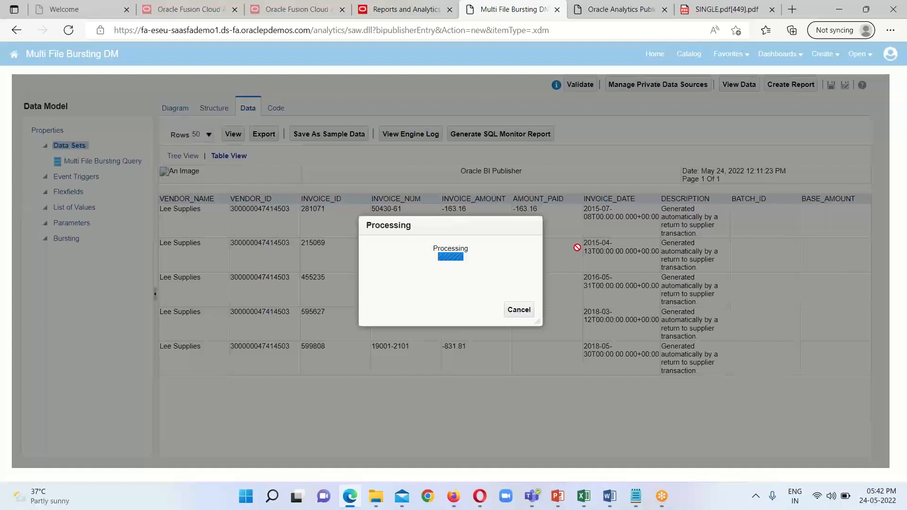
# Review the retrieved invoice rows in the table view and save them as the data model's sample data.
pyautogui.scroll(-10, 546, 308)
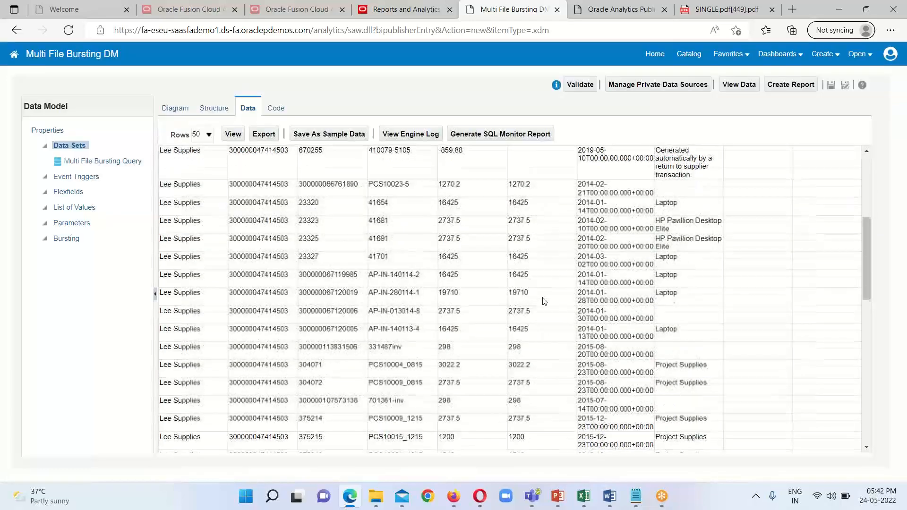
pyautogui.scroll(12, 546, 308)
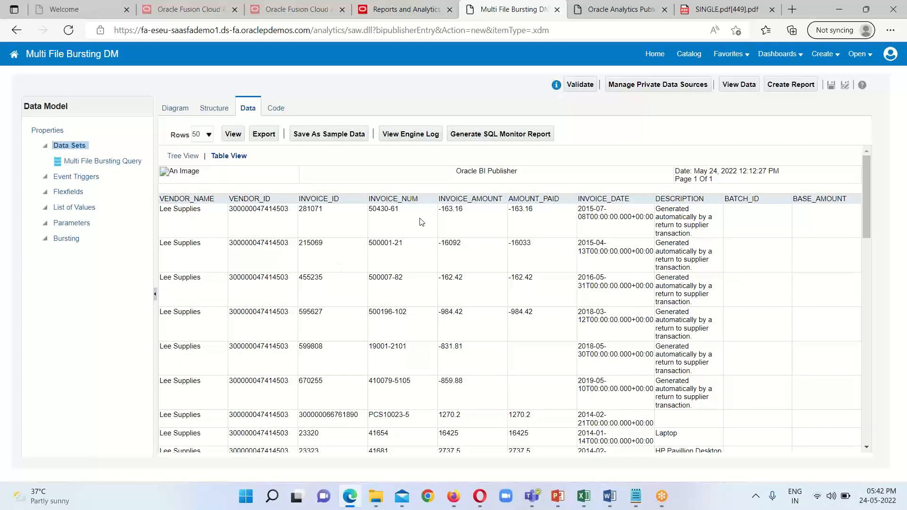
pyautogui.click(334, 134)
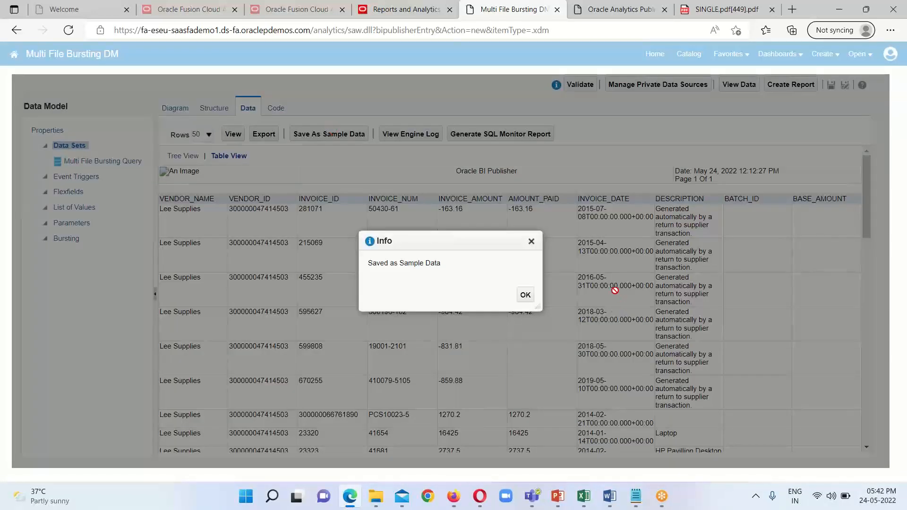
pyautogui.click(525, 296)
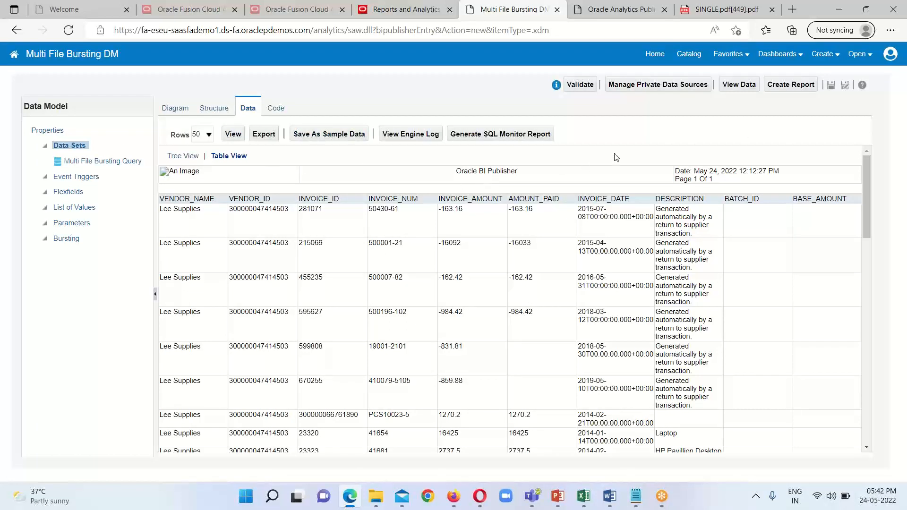
# Start a new report from the data model and leave the guided report creation for the blank report editor.
pyautogui.click(786, 89)
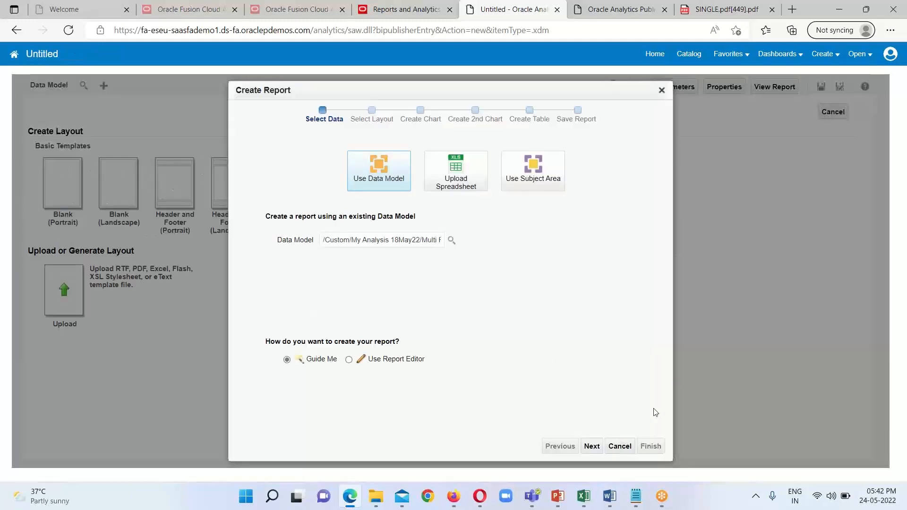
pyautogui.click(619, 447)
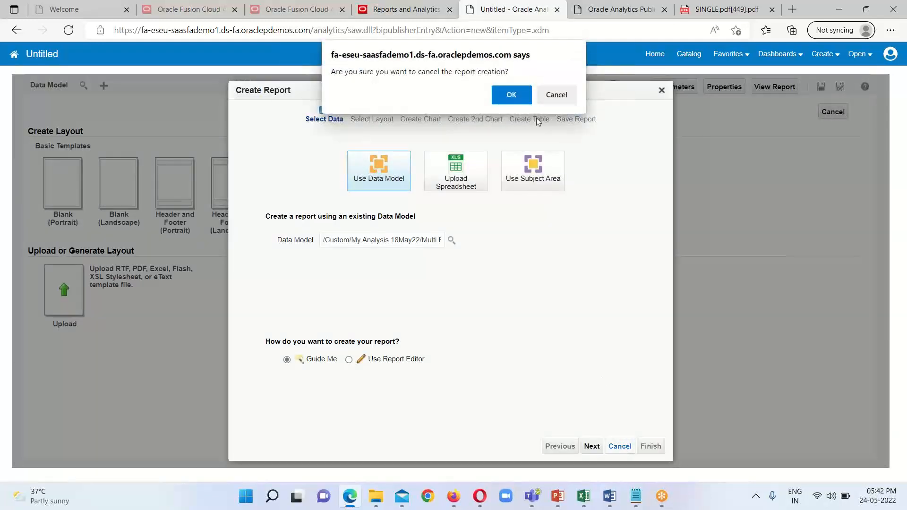
pyautogui.click(511, 95)
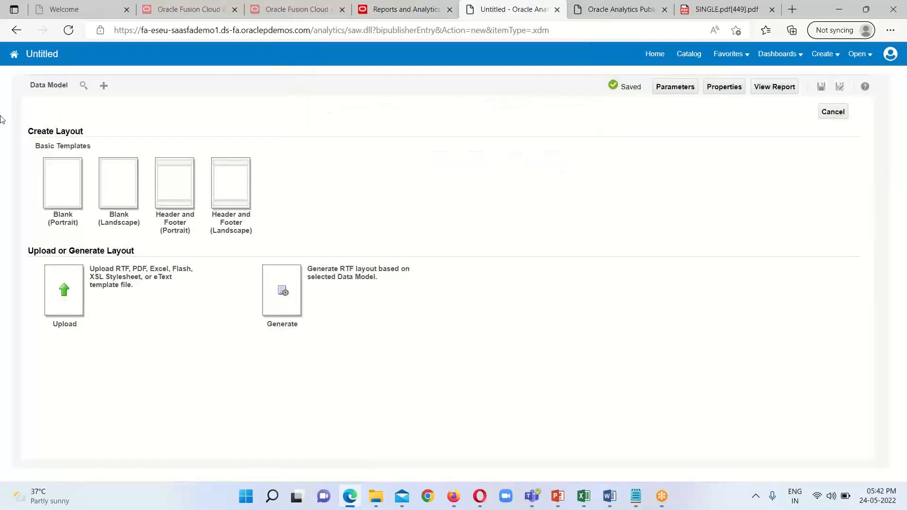
# Choose Multi File Bursting DM in Shared Folders/Custom/My Analysis 18May22 as the report's data model.
pyautogui.click(84, 87)
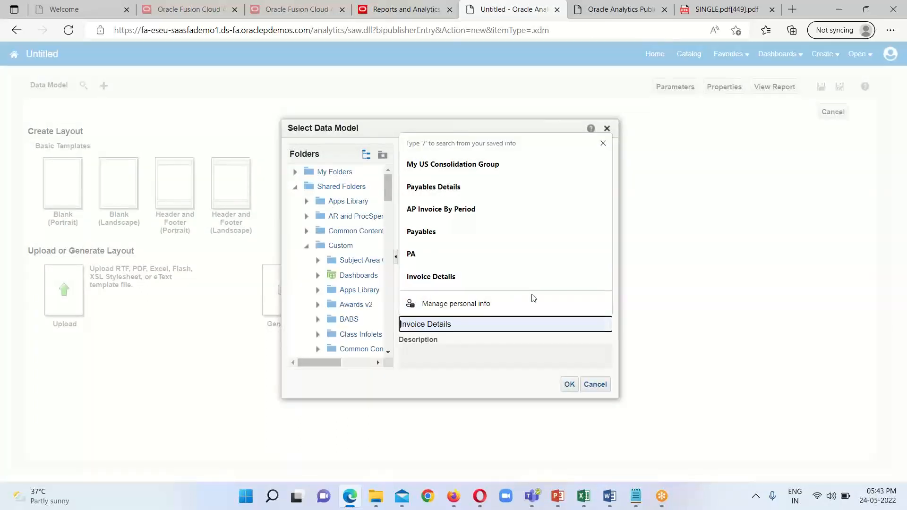
pyautogui.scroll(-1, 319, 301)
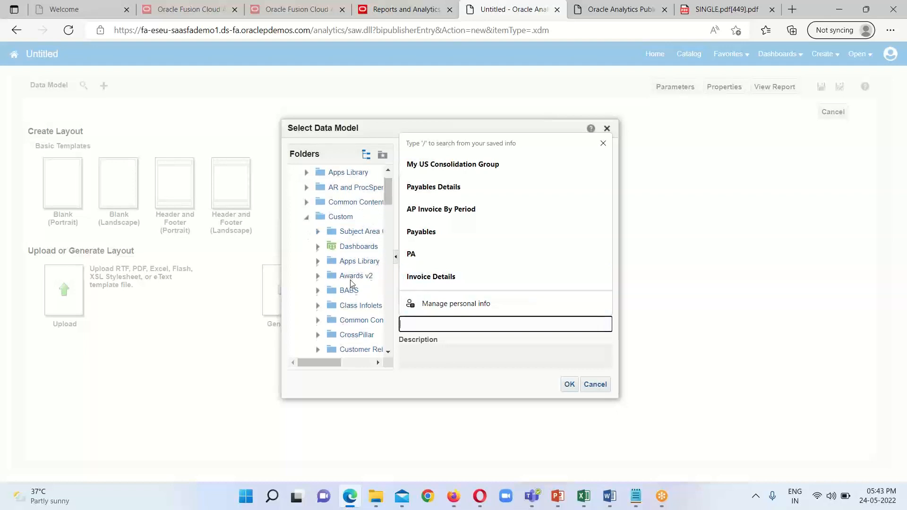
pyautogui.scroll(-10, 359, 302)
pyautogui.click(356, 305)
pyautogui.scroll(-1, 357, 305)
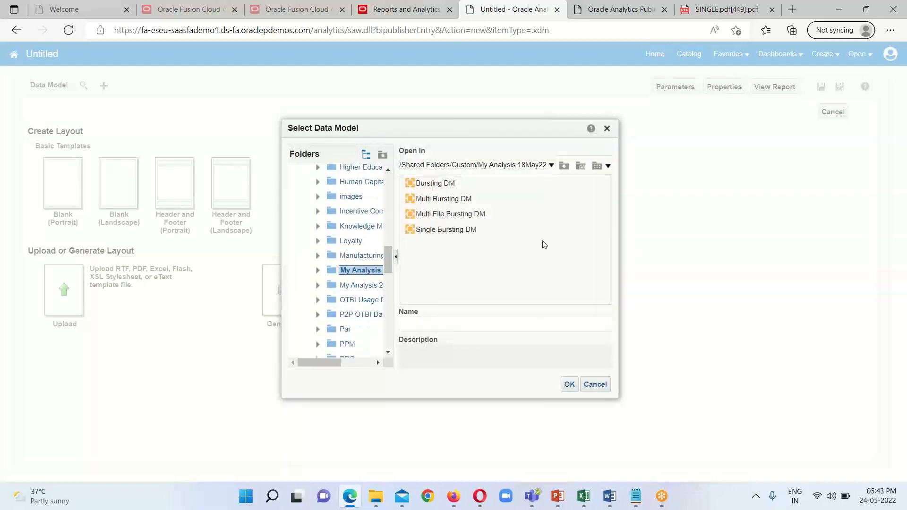
pyautogui.click(451, 213)
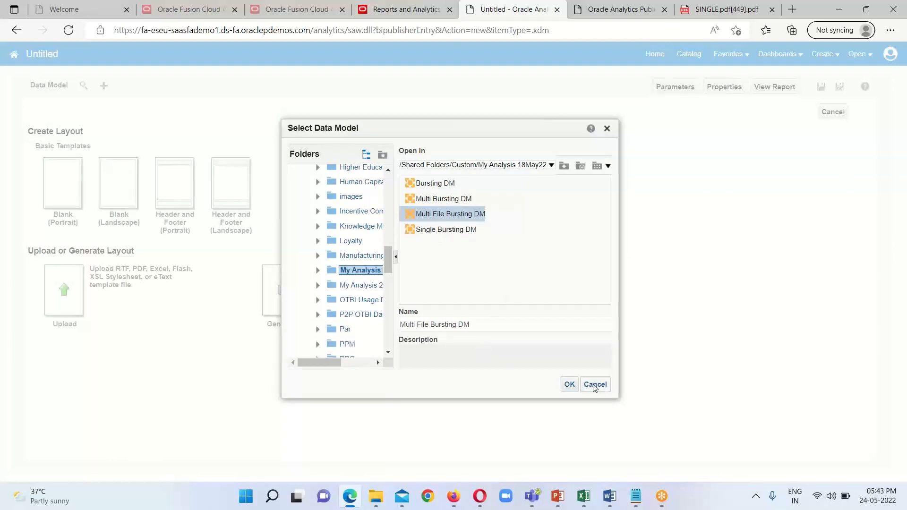
pyautogui.click(569, 386)
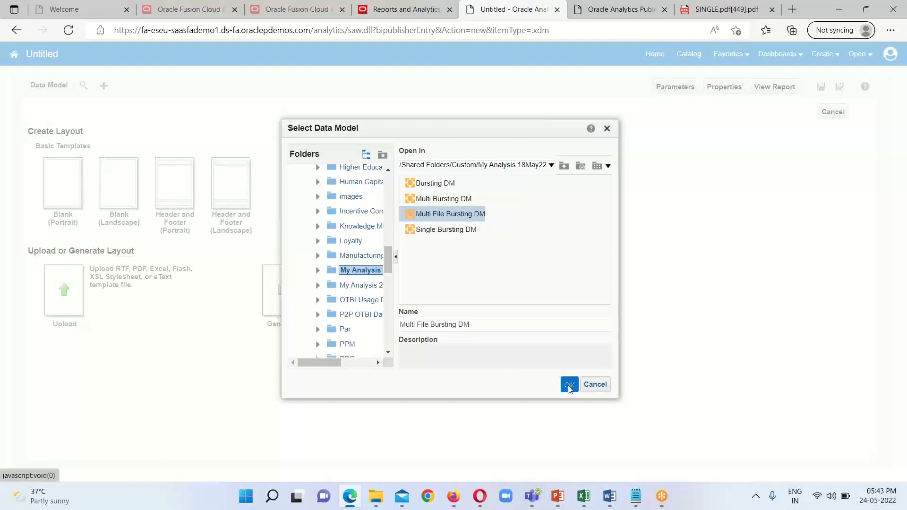
pyautogui.click(570, 385)
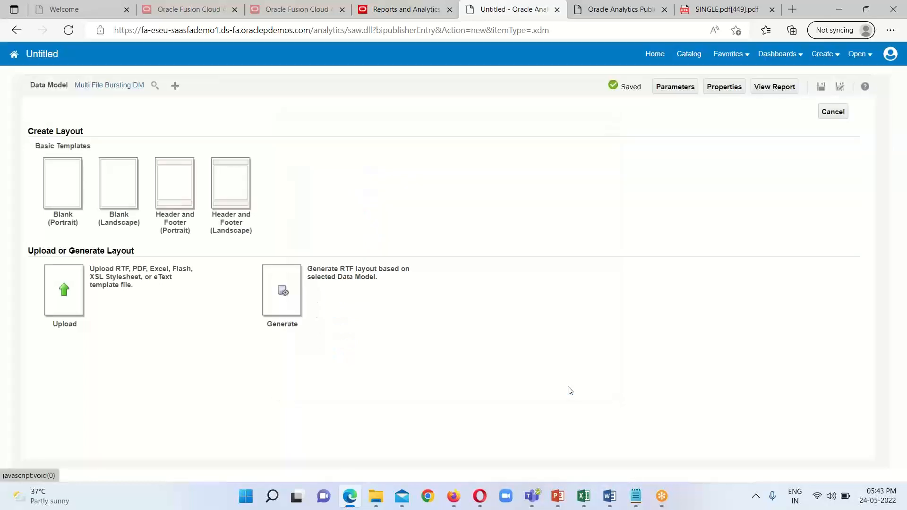
# Generate an RTF layout from the selected data model with the template name Multi File Bursting Temp.
pyautogui.click(296, 290)
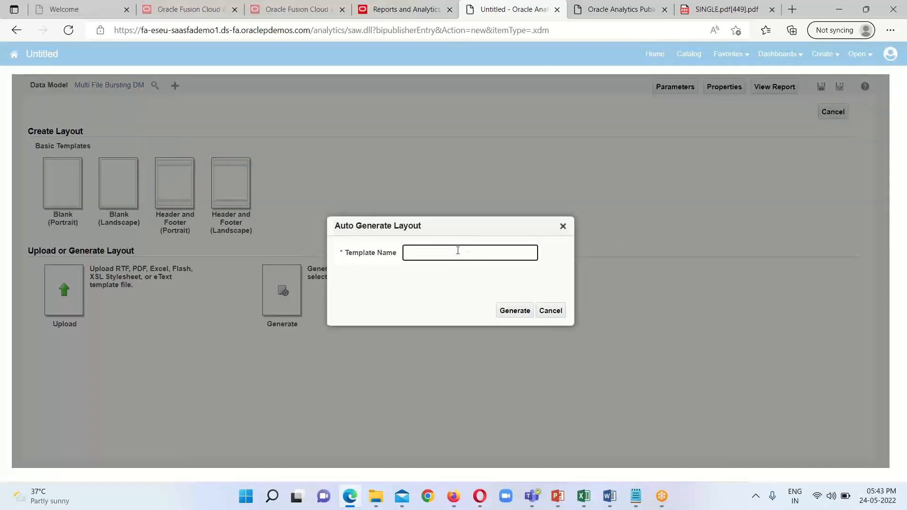
pyautogui.write('Mu')
pyautogui.write('lti File ')
pyautogui.write('Burst')
pyautogui.write('ing')
pyautogui.write(' Y')
pyautogui.write('Temp')
pyautogui.click(516, 312)
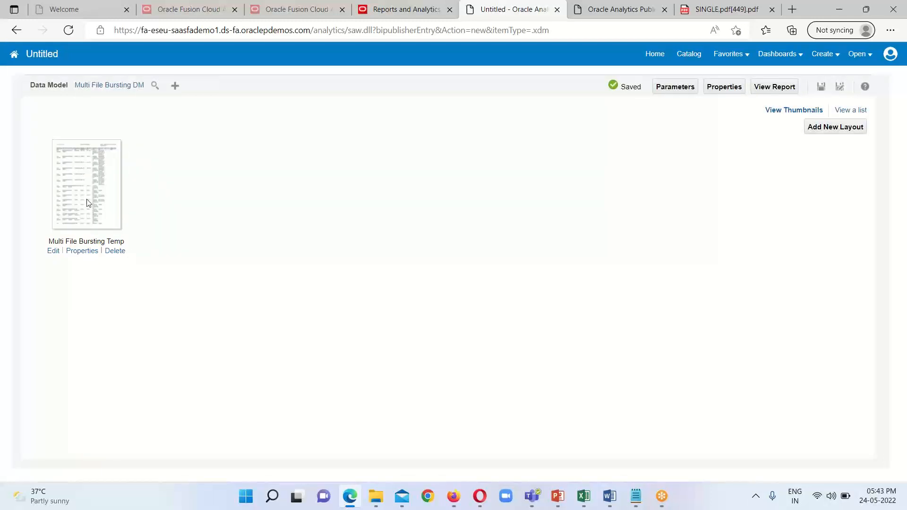
# Save the report as Multi Bursting Report1 in Shared Folders/Custom/My Analysis 18May22.
pyautogui.click(821, 90)
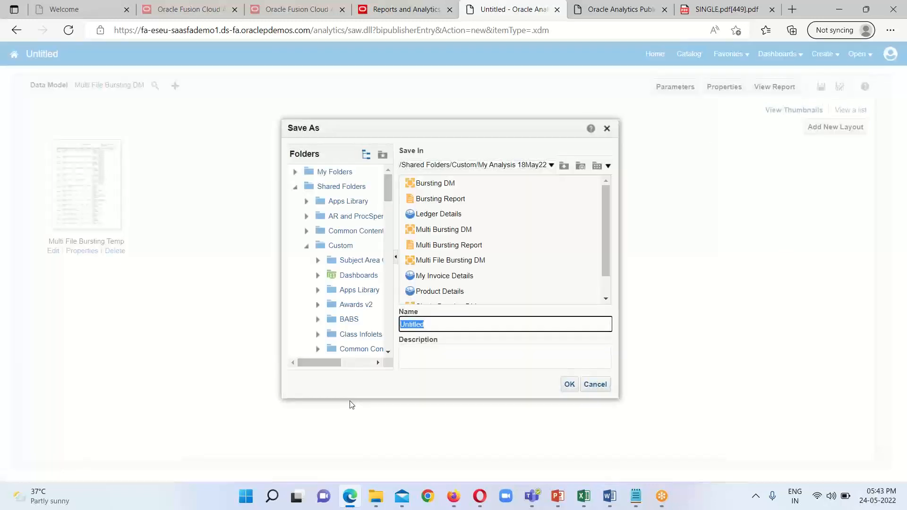
pyautogui.write('Mult')
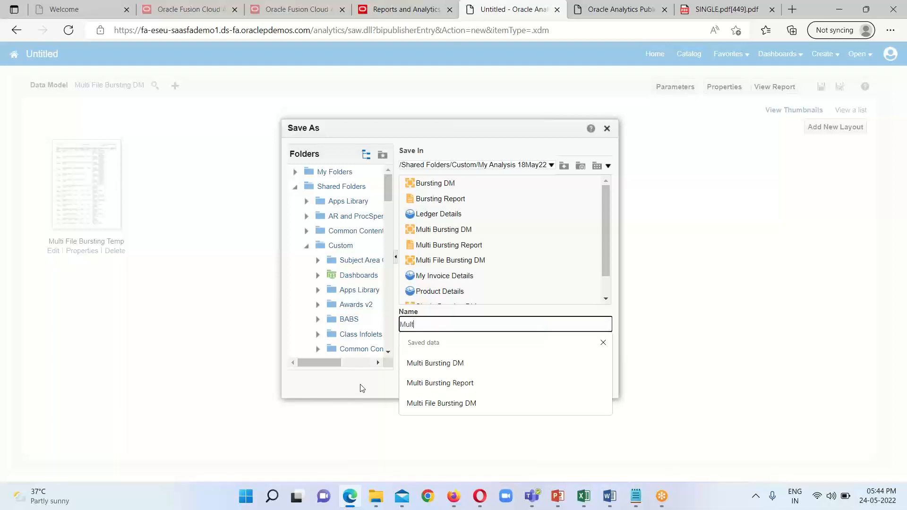
pyautogui.write('i Bu')
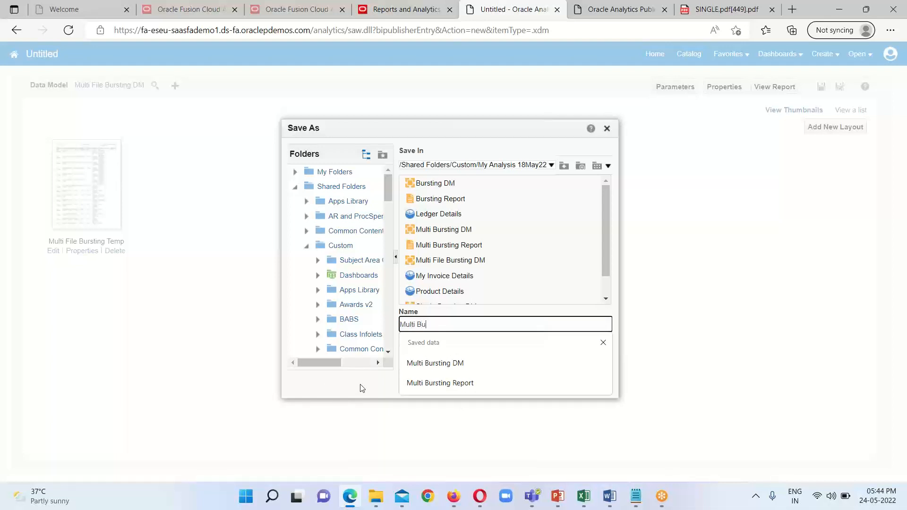
pyautogui.write('rsting F')
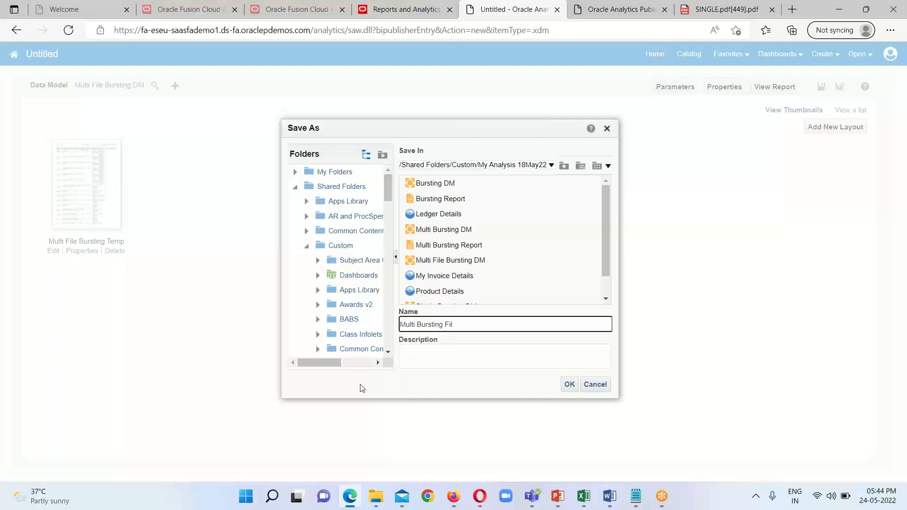
pyautogui.press('BackSpace')
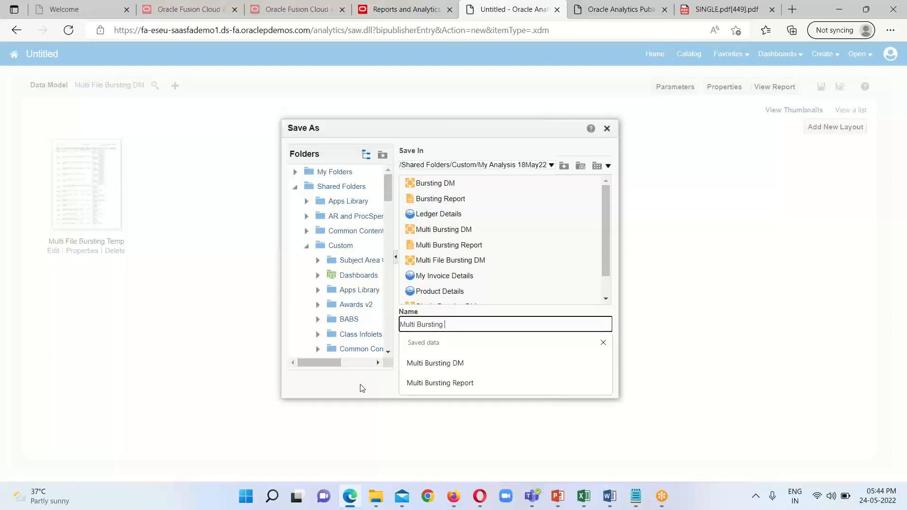
pyautogui.write('F')
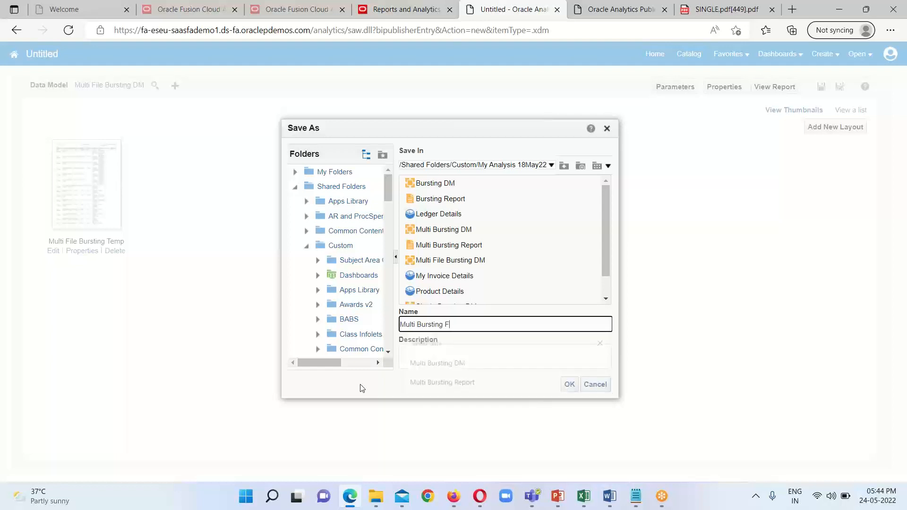
pyautogui.press('BackSpace')
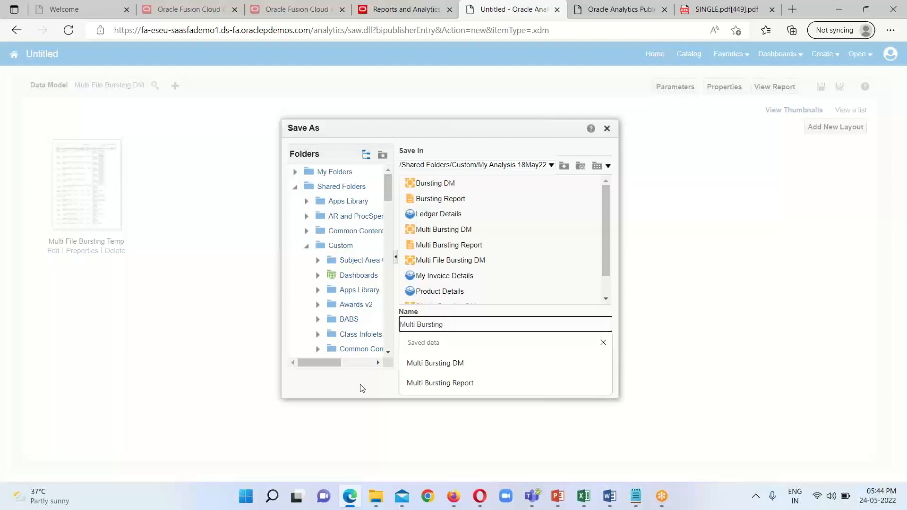
pyautogui.write('Report1')
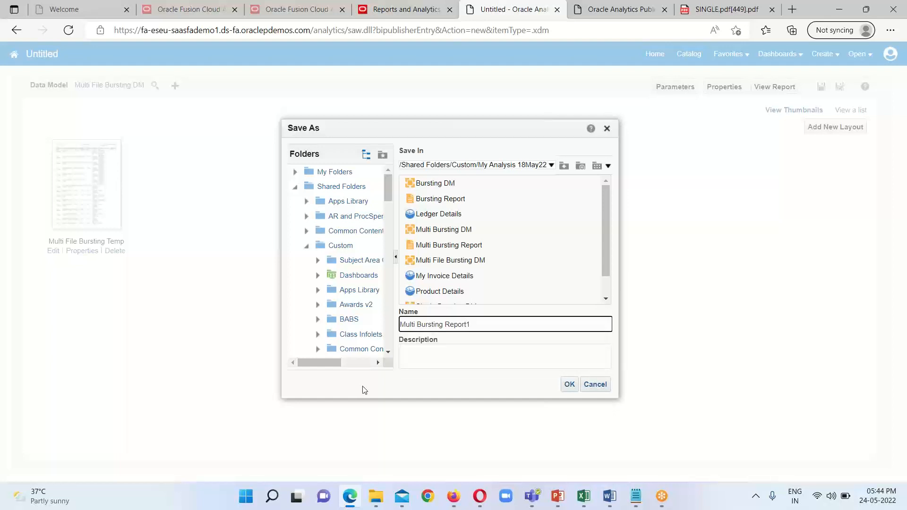
pyautogui.click(569, 385)
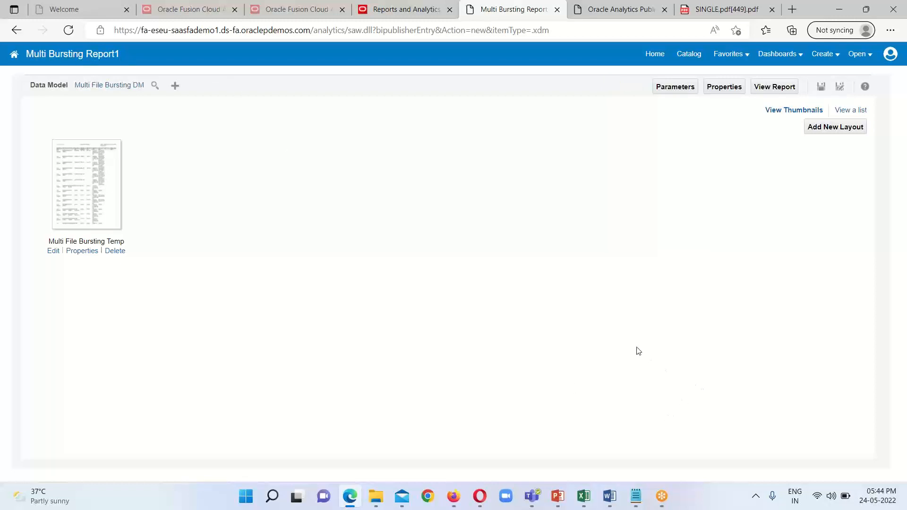
pyautogui.click(820, 89)
# Return to the catalog and open the Multi Bursting DM data model for editing.
pyautogui.click(685, 57)
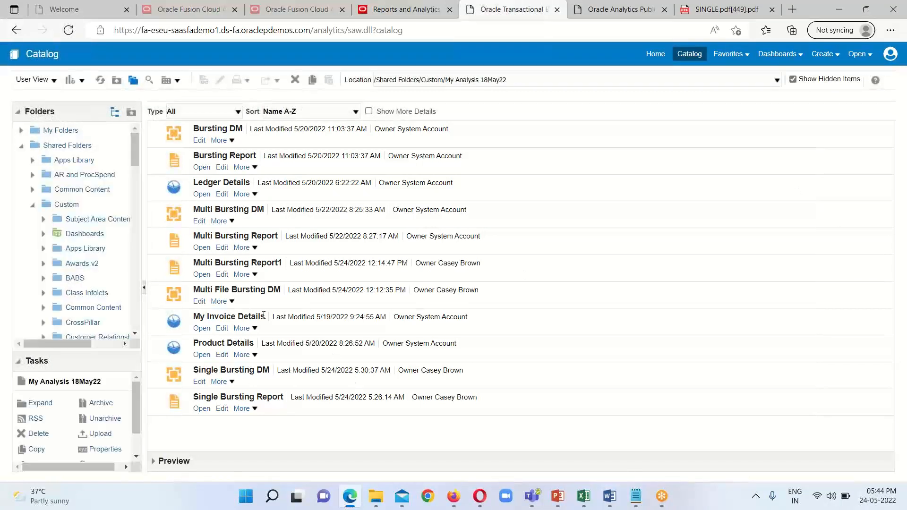
pyautogui.click(201, 275)
pyautogui.click(200, 222)
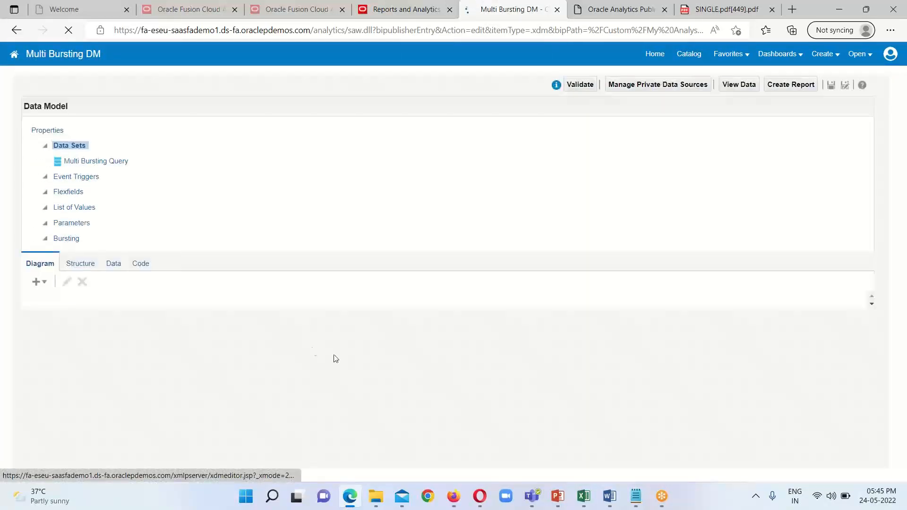
pyautogui.moveTo(449, 325); pyautogui.dragTo(447, 158)
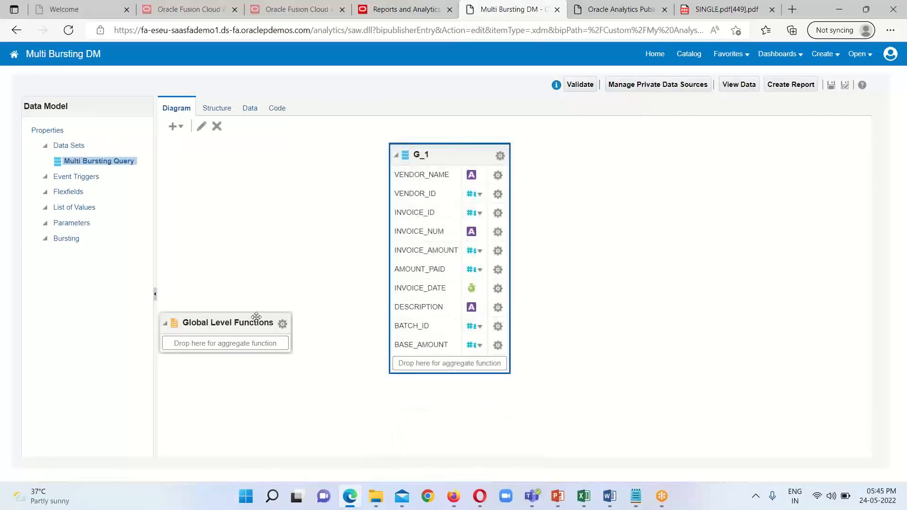
# Add a bursting definition named Bursting_Mail to the data model and set its data source to ApplicationDB_FSCM.
pyautogui.click(68, 239)
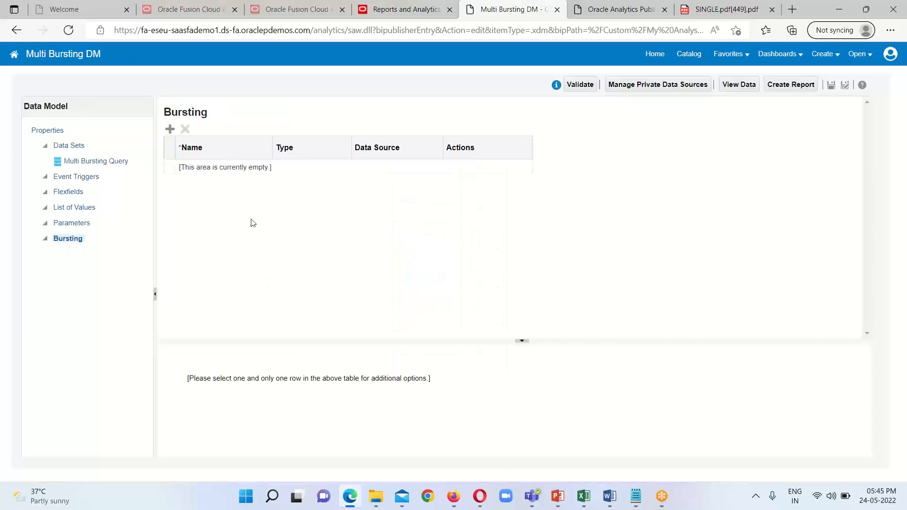
pyautogui.click(169, 130)
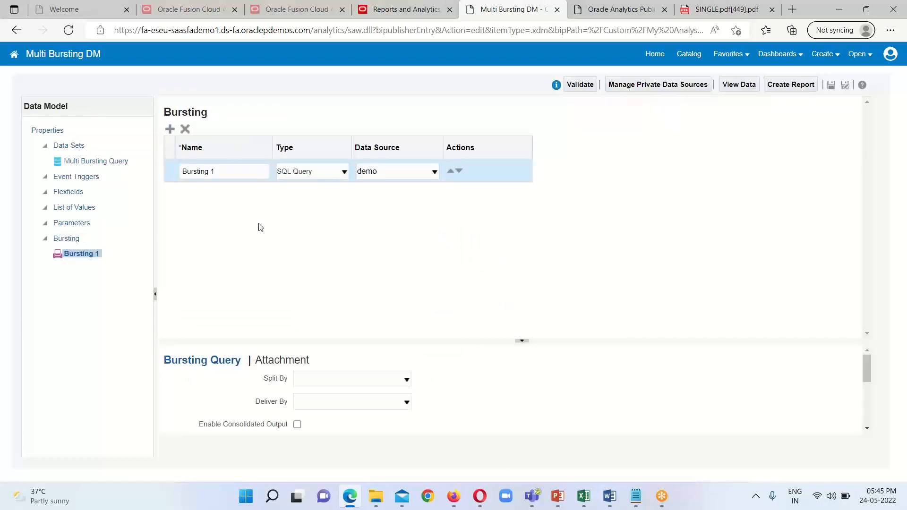
pyautogui.click(234, 174)
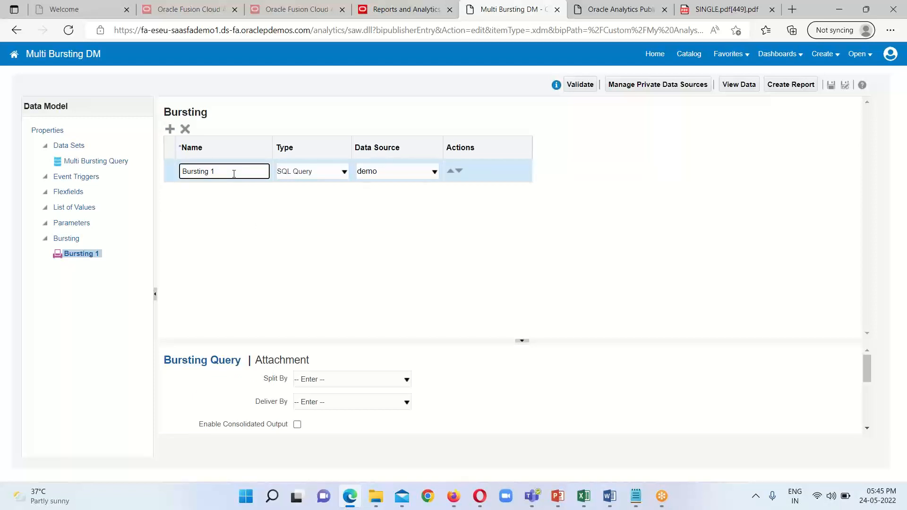
pyautogui.press('BackSpace')
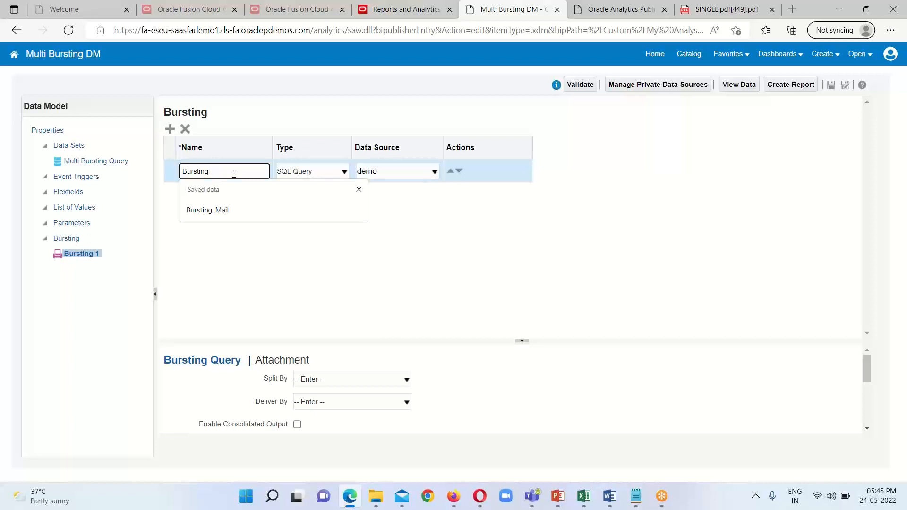
pyautogui.click(231, 211)
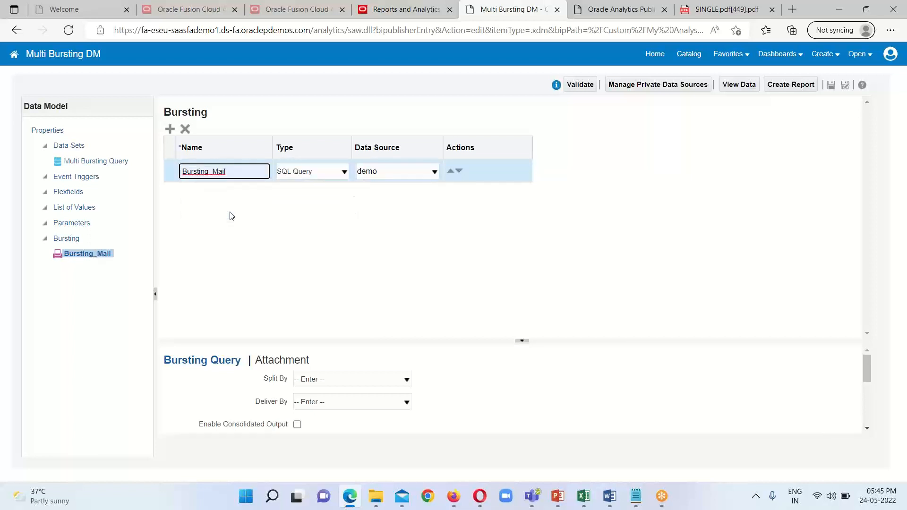
pyautogui.click(345, 174)
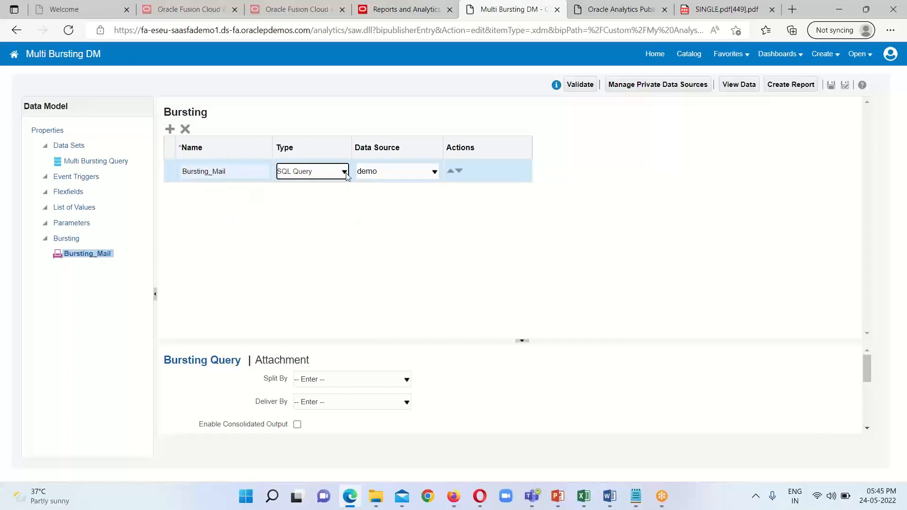
pyautogui.click(433, 173)
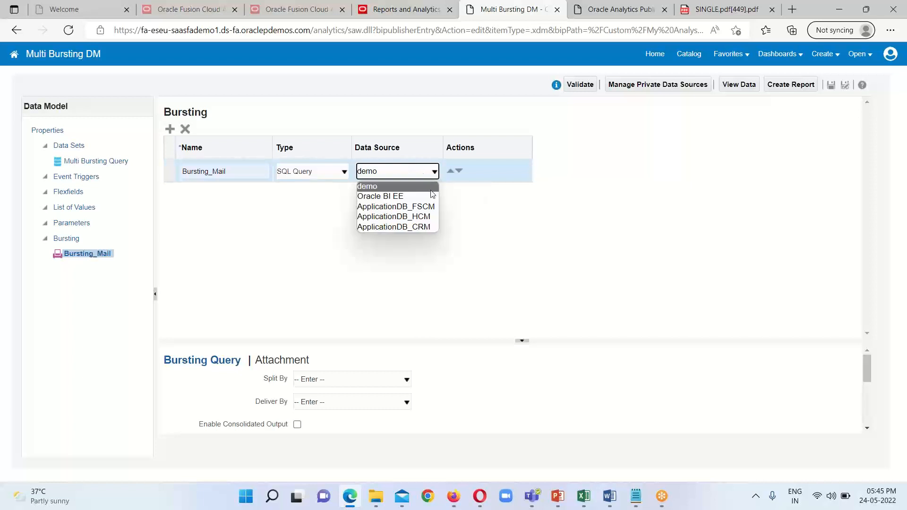
pyautogui.click(429, 207)
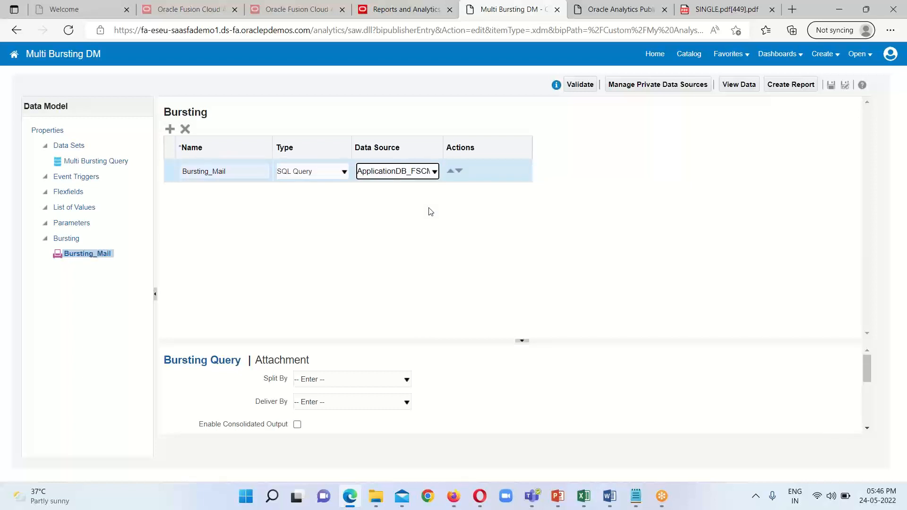
# Set both Split By and Deliver By of the Bursting_Mail definition to /DATA_DS/G_1/VENDOR_NAME.
pyautogui.moveTo(619, 340); pyautogui.dragTo(576, 229)
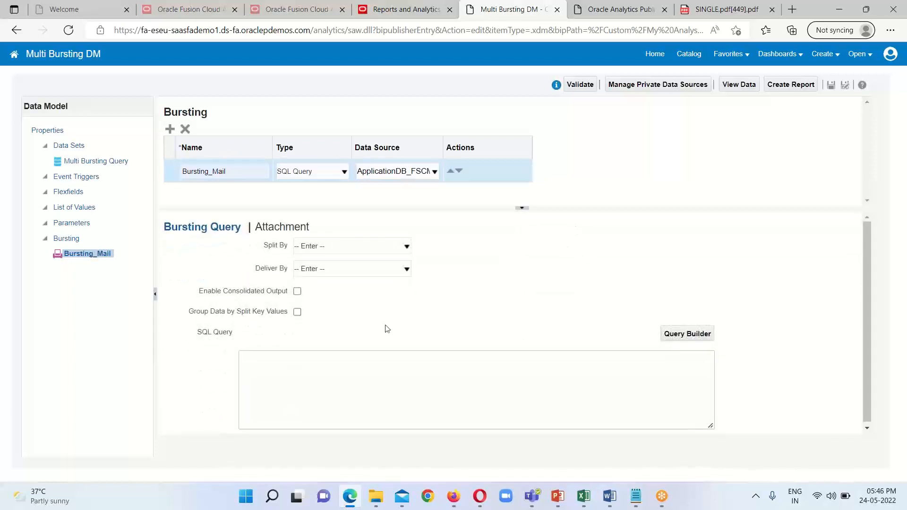
pyautogui.click(358, 251)
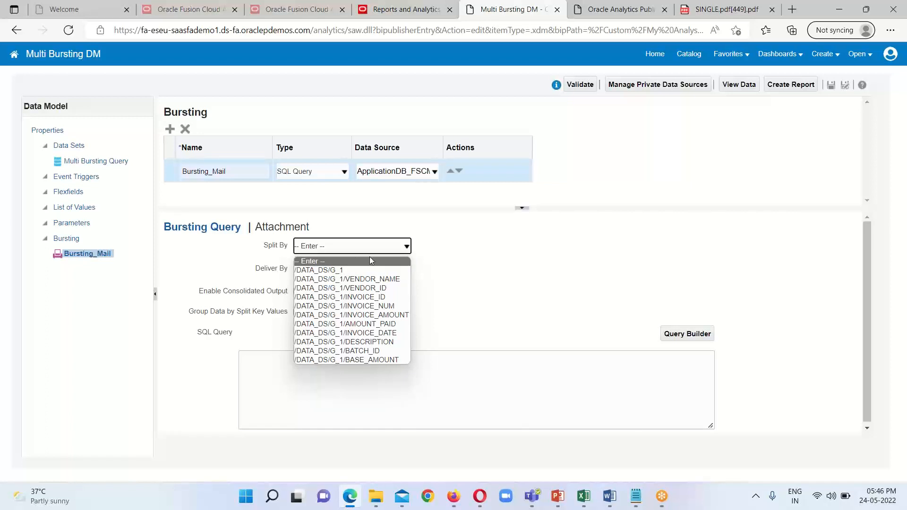
pyautogui.click(358, 280)
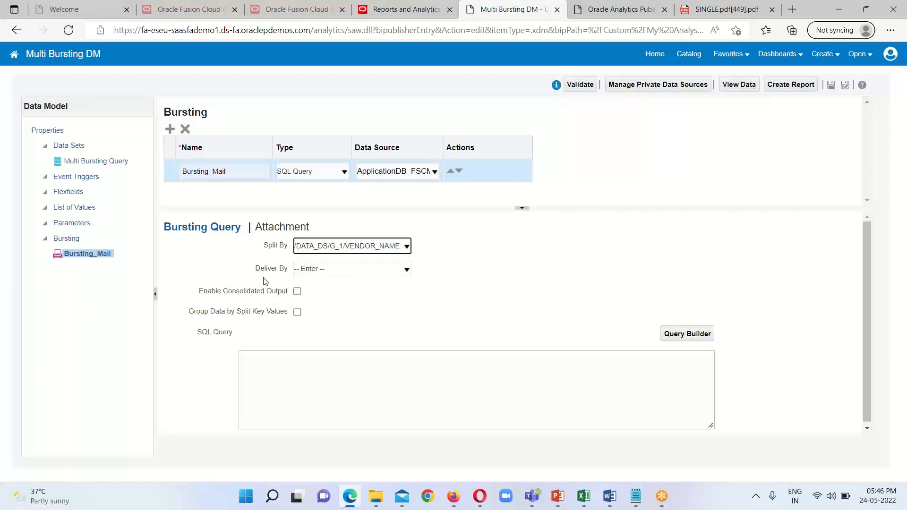
pyautogui.click(407, 270)
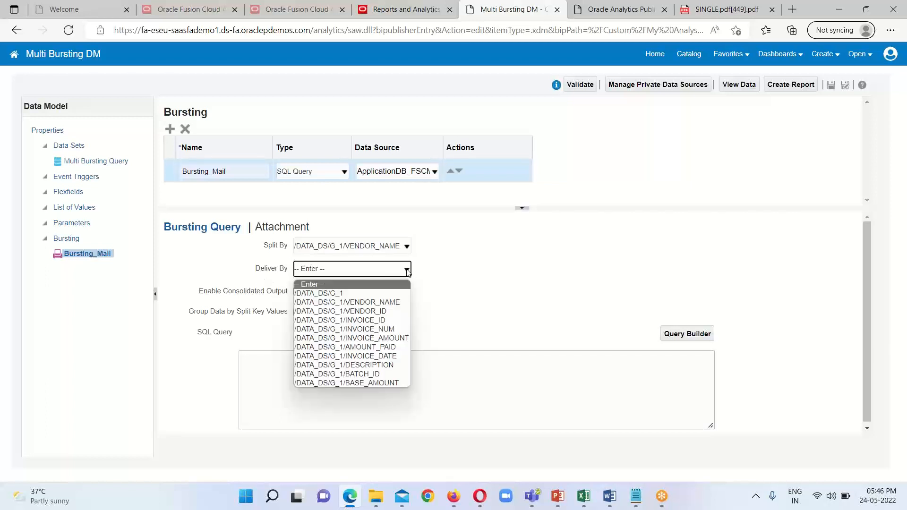
pyautogui.click(394, 302)
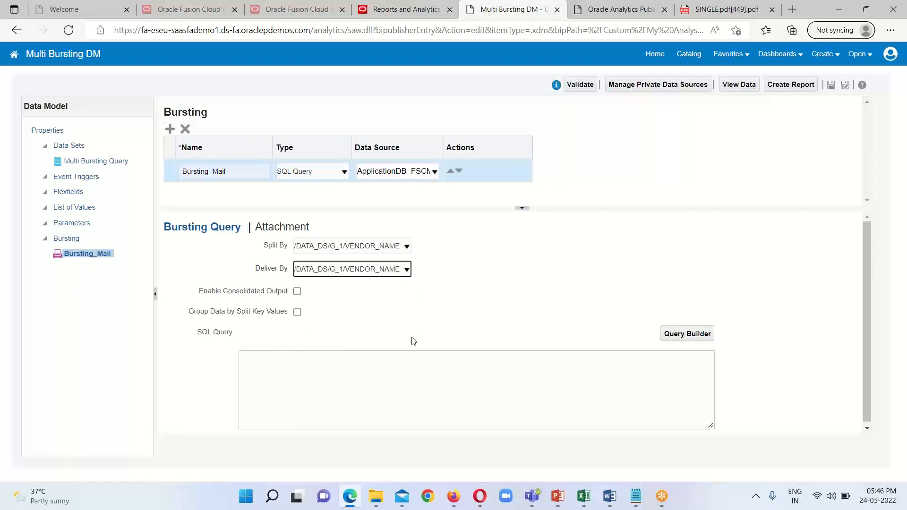
# Switch to the Multi Bursting Query file in Notepad and add a comma after the fourth vendor ID in the bursting definition query.
pyautogui.click(318, 367)
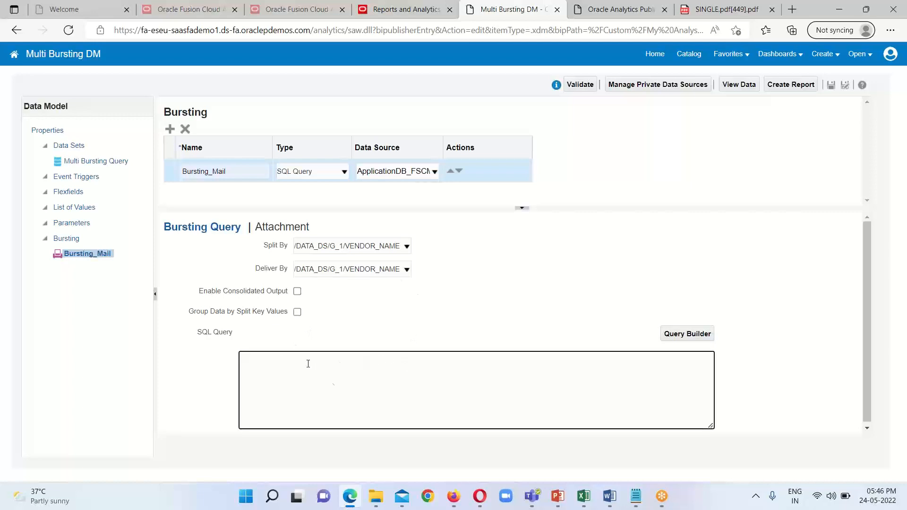
pyautogui.moveTo(633, 504)
pyautogui.click(699, 425)
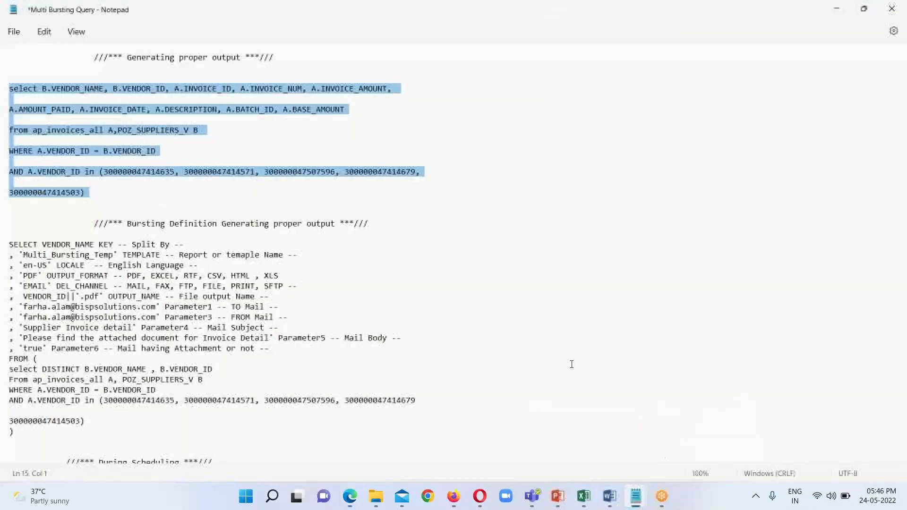
pyautogui.scroll(-2, 560, 328)
pyautogui.scroll(-1, 559, 329)
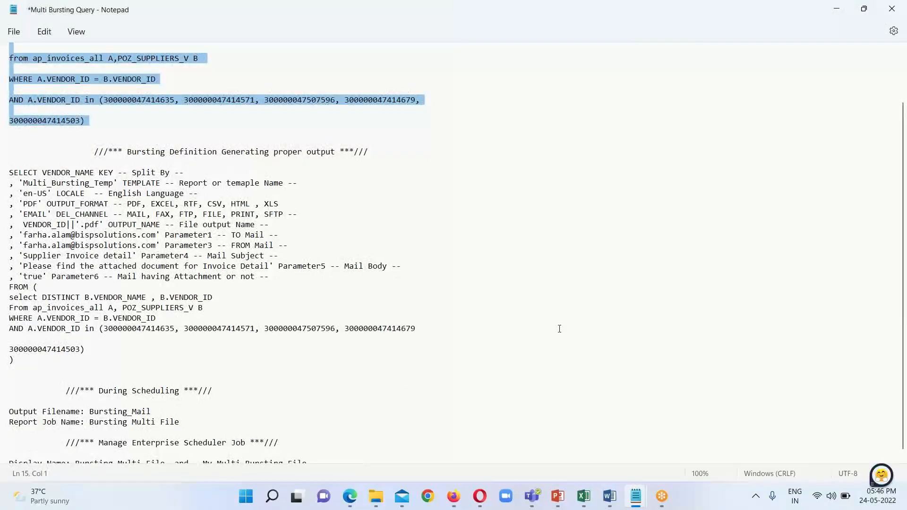
pyautogui.click(516, 236)
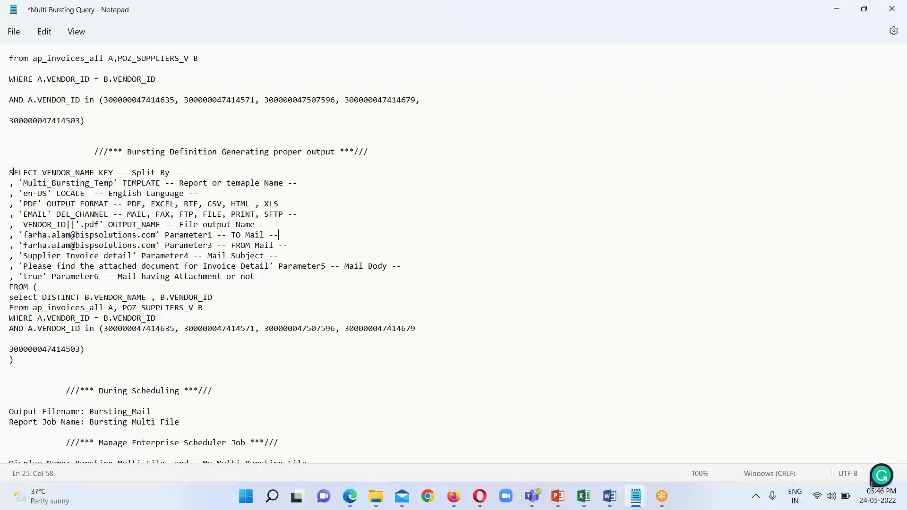
pyautogui.moveTo(8, 172); pyautogui.dragTo(156, 365)
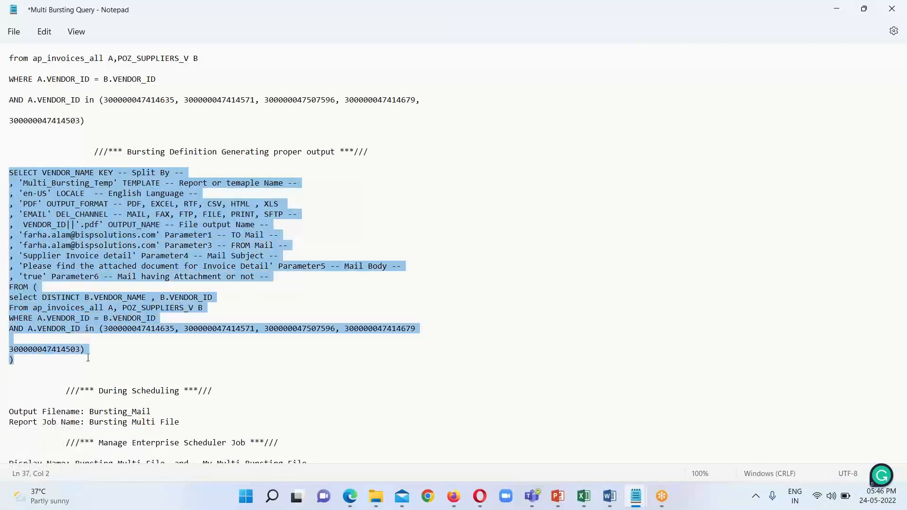
pyautogui.click(163, 369)
pyautogui.click(426, 330)
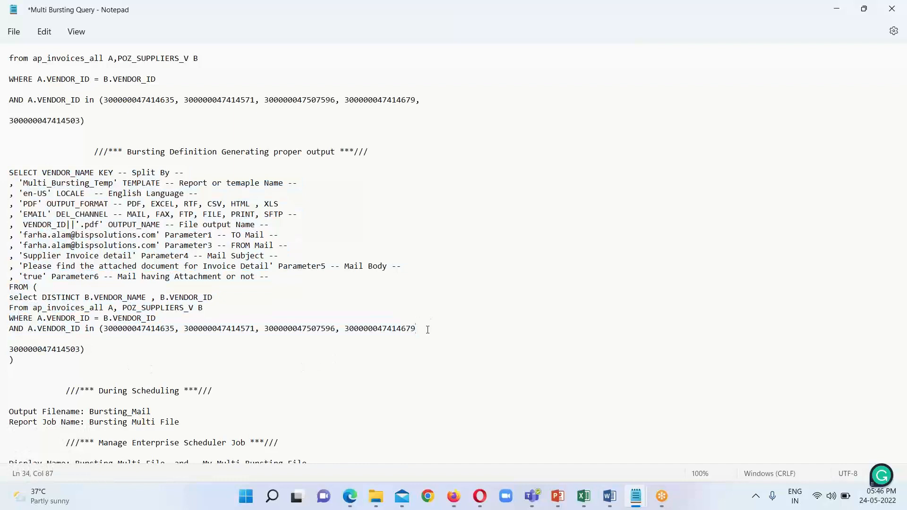
pyautogui.write(',')
# Copy the whole bursting definition query from Notepad into the SQL Query of Bursting_Mail in the browser and save the data model.
pyautogui.click(10, 173)
pyautogui.moveTo(12, 177); pyautogui.dragTo(48, 370)
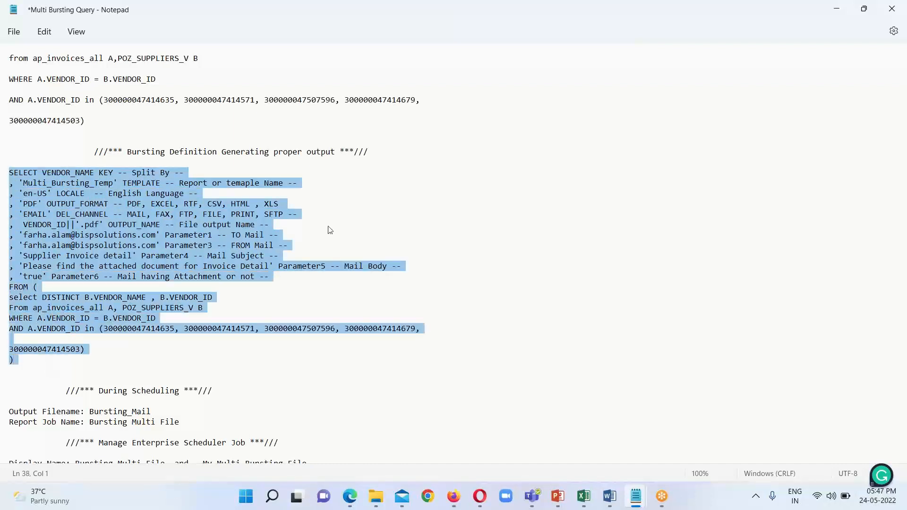
pyautogui.click(403, 338)
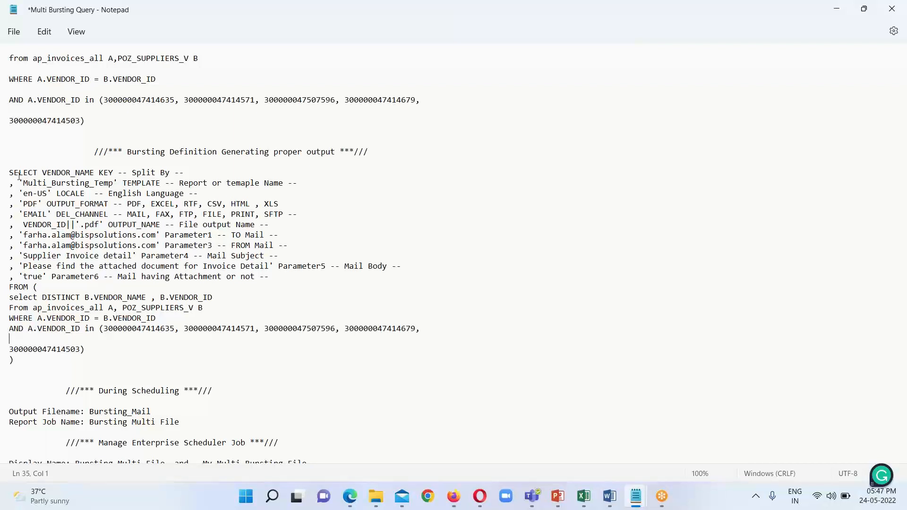
pyautogui.moveTo(10, 169); pyautogui.dragTo(92, 357)
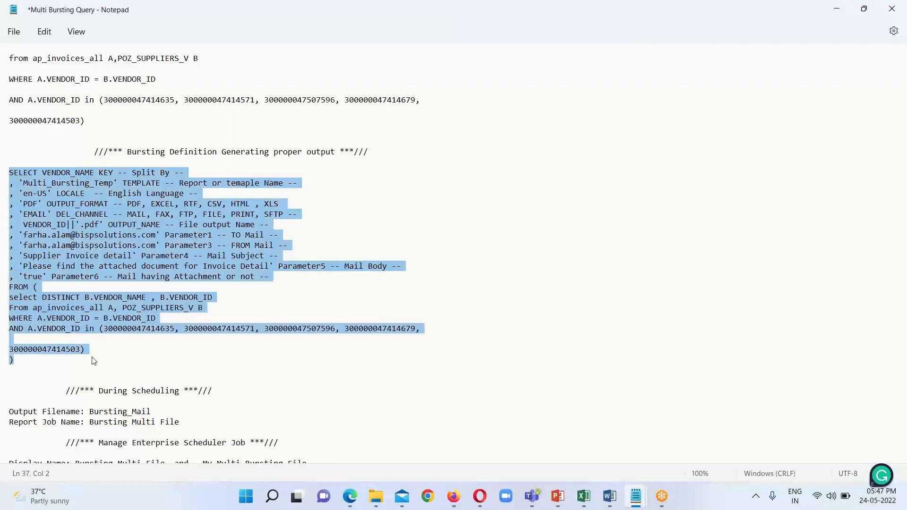
pyautogui.rightClick(101, 221)
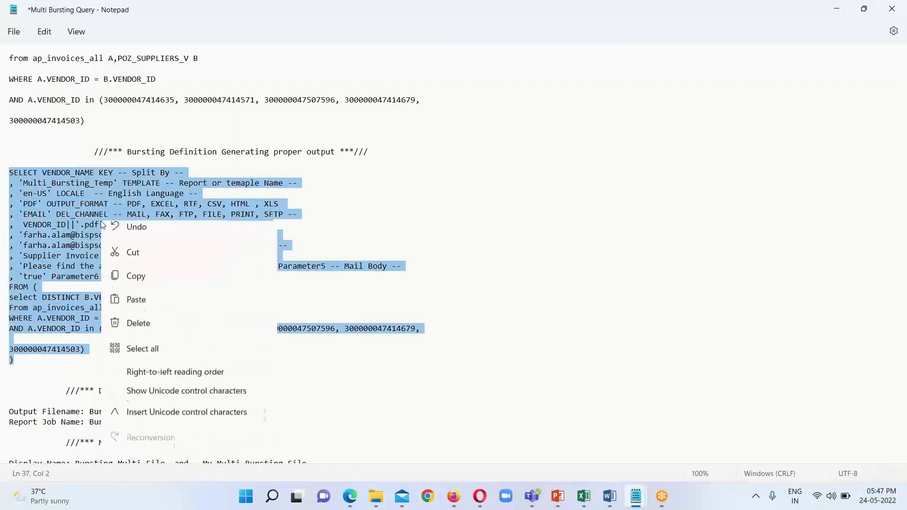
pyautogui.click(136, 284)
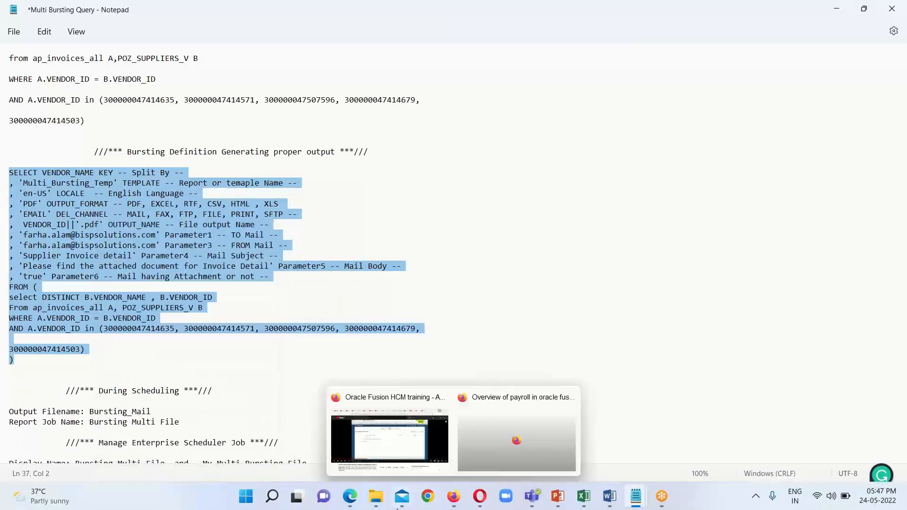
pyautogui.click(350, 497)
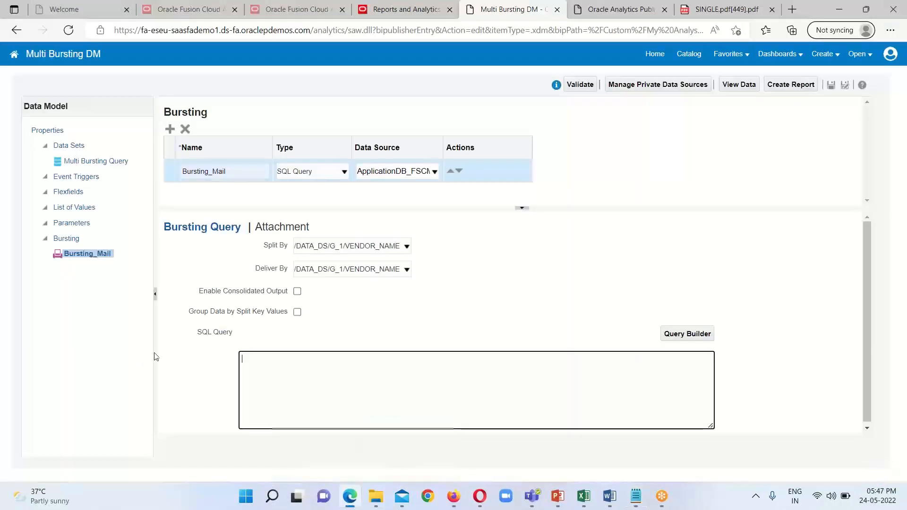
pyautogui.rightClick(259, 373)
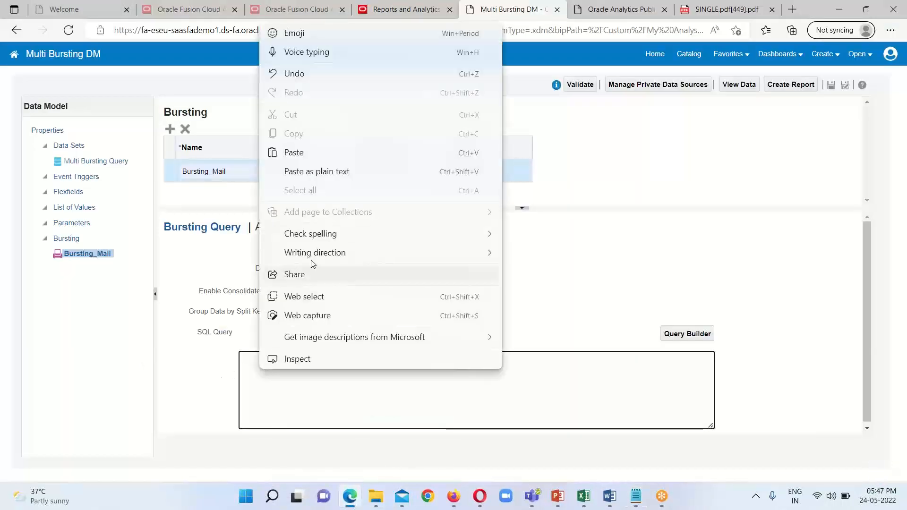
pyautogui.click(293, 152)
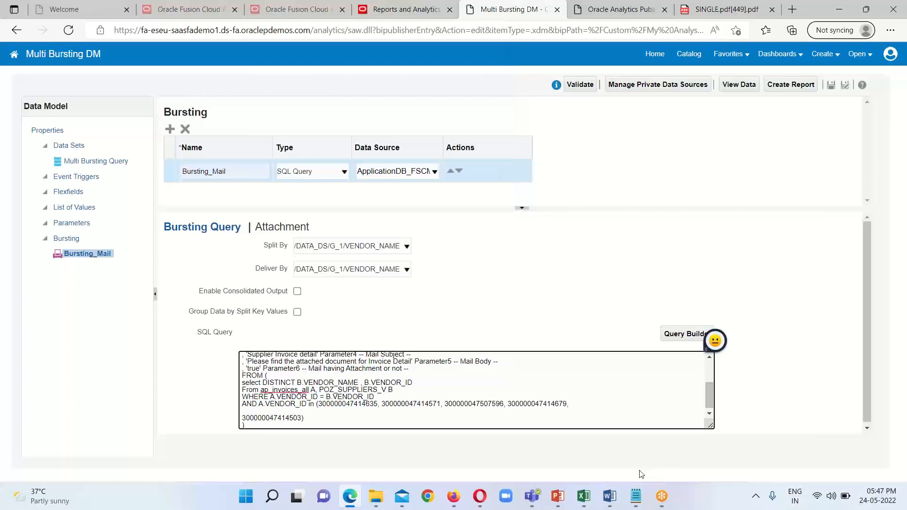
pyautogui.scroll(5, 567, 387)
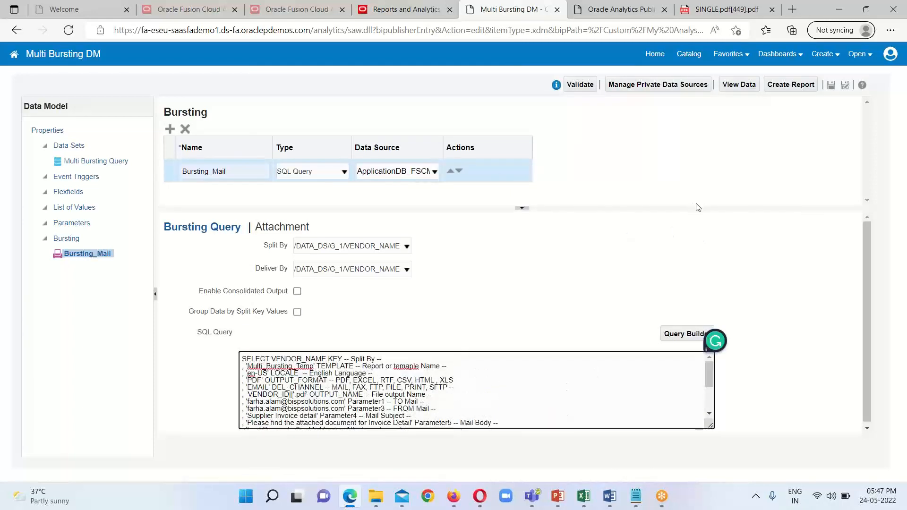
pyautogui.click(831, 86)
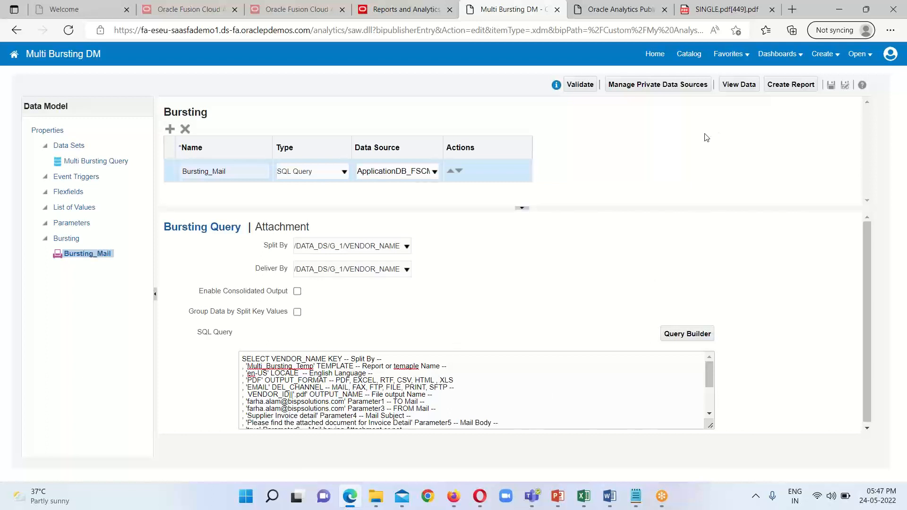
# View 5 rows of the data model's data as a table.
pyautogui.click(739, 86)
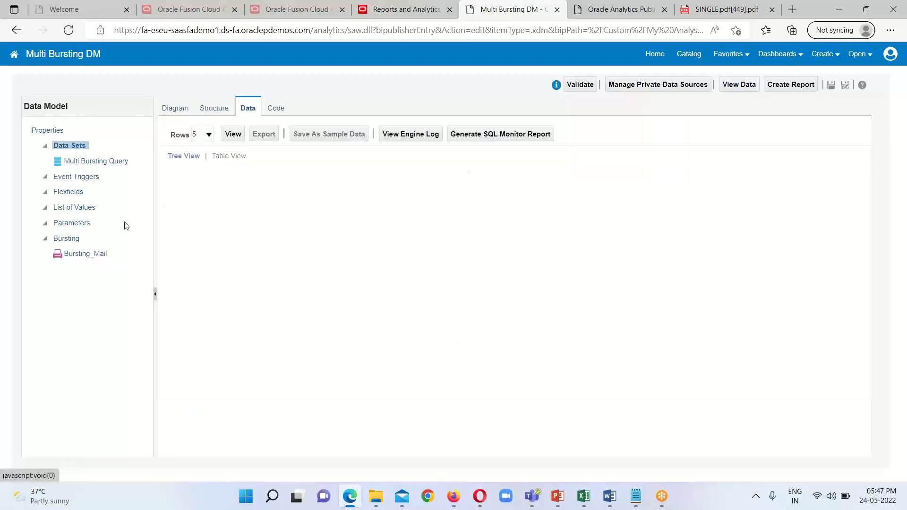
pyautogui.click(229, 134)
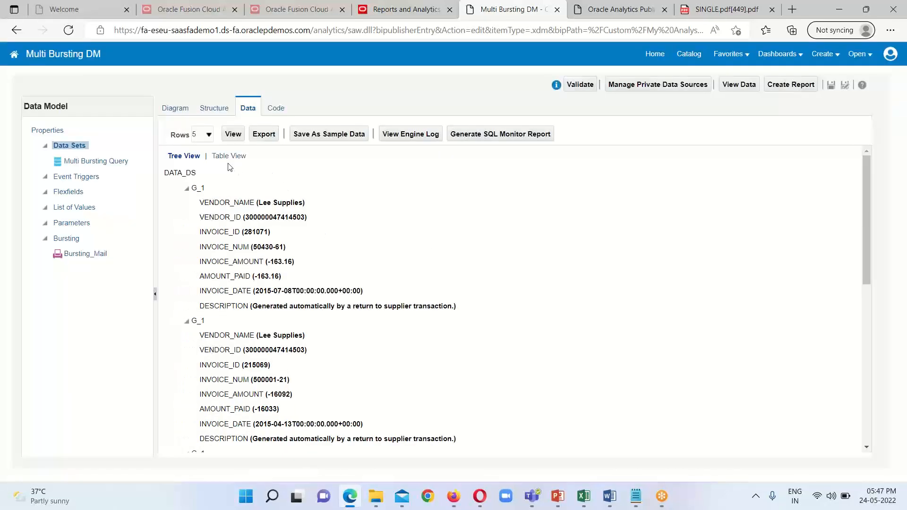
pyautogui.click(229, 156)
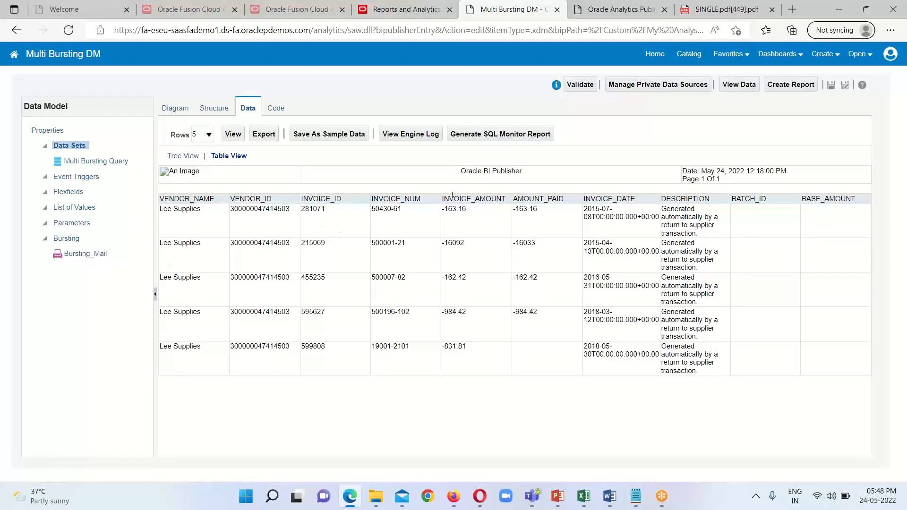
# Return to the catalog and start scheduling a job for Multi Bursting Report1.
pyautogui.click(689, 56)
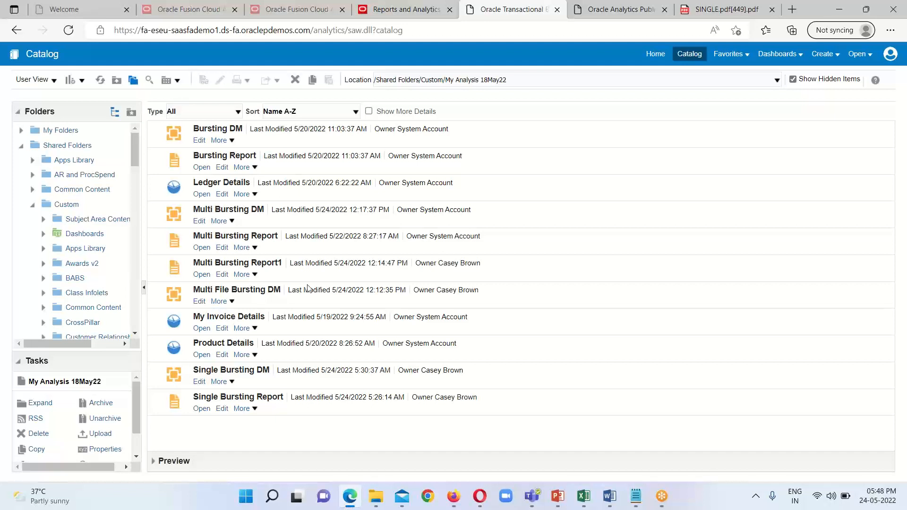
pyautogui.click(256, 276)
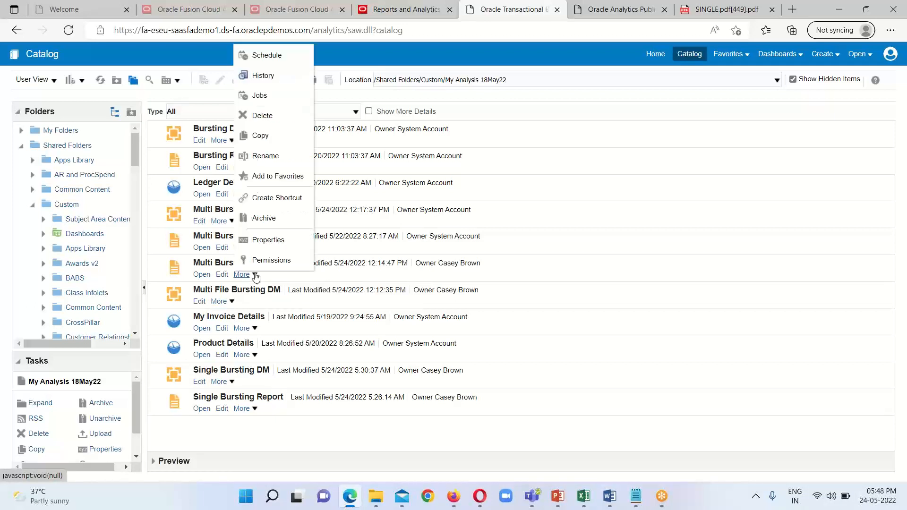
pyautogui.click(266, 57)
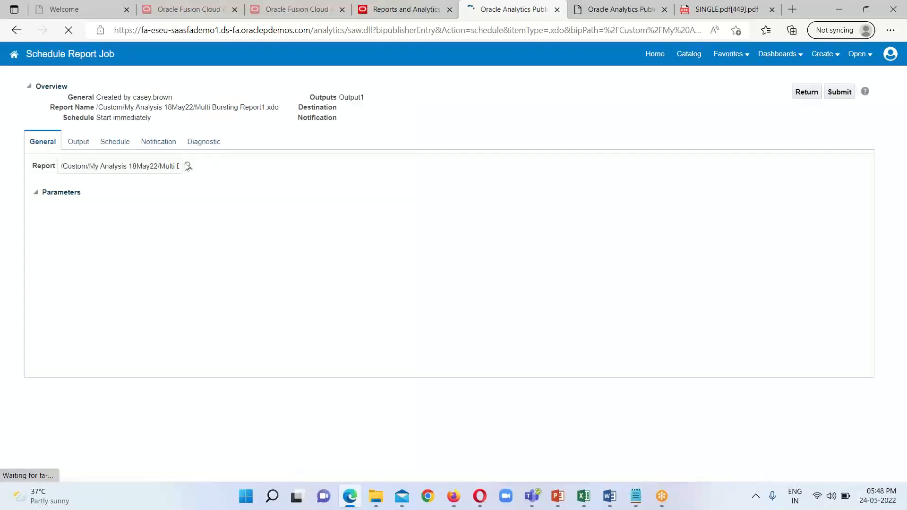
# Name the report job's output Bursting_Mail and set its format to PDF.
pyautogui.click(78, 142)
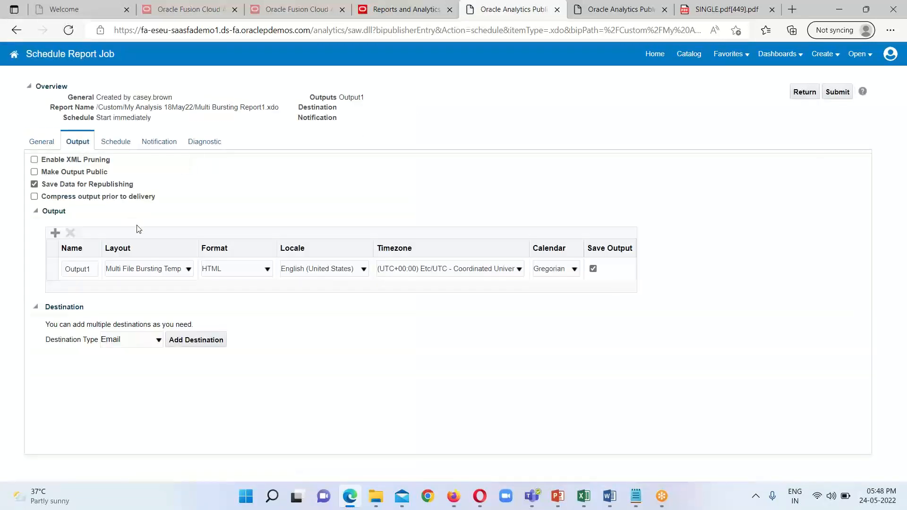
pyautogui.doubleClick(83, 268)
pyautogui.write('Bursting')
pyautogui.click(96, 308)
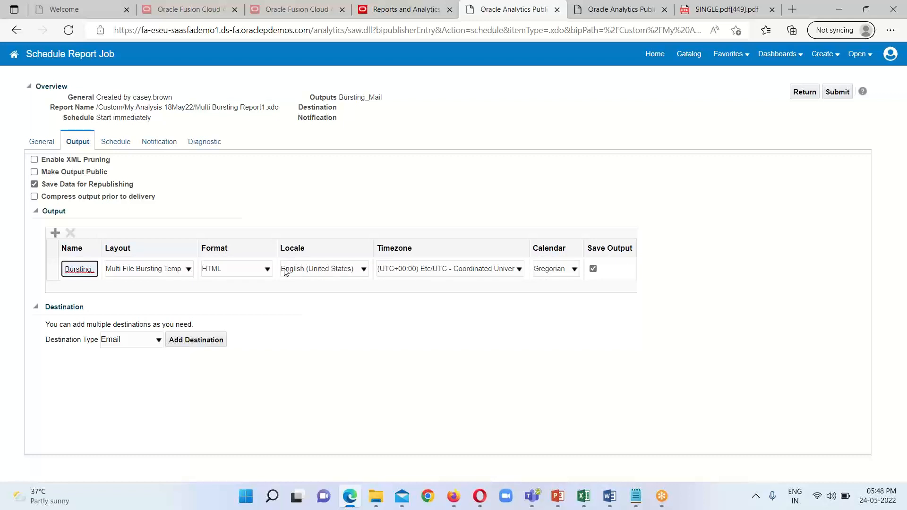
pyautogui.click(266, 270)
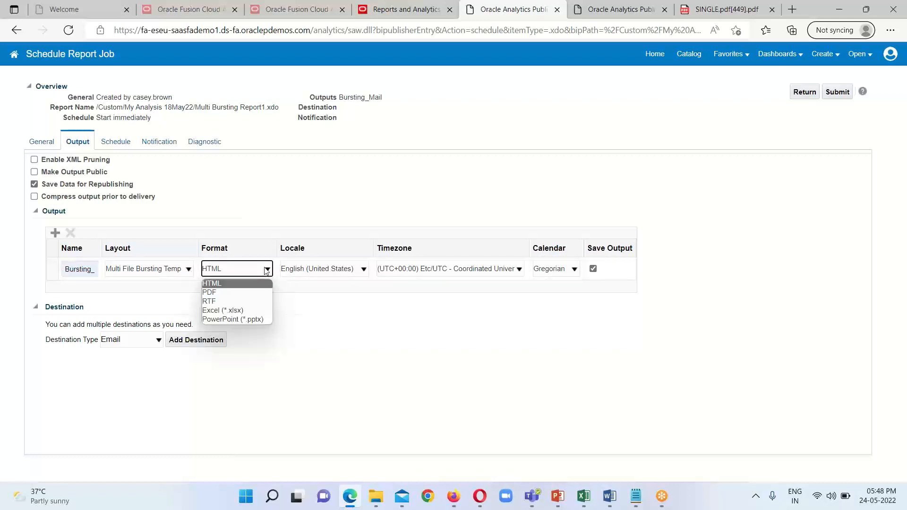
pyautogui.click(225, 292)
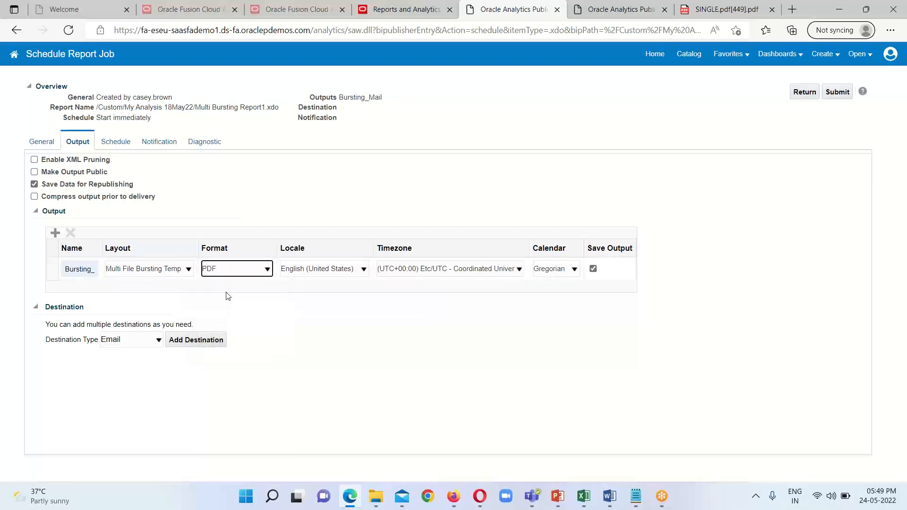
# Set the output's timezone to (UTC+05:30) Kolkata - India Time (IT).
pyautogui.click(519, 268)
pyautogui.scroll(-5, 544, 374)
pyautogui.scroll(-10, 545, 374)
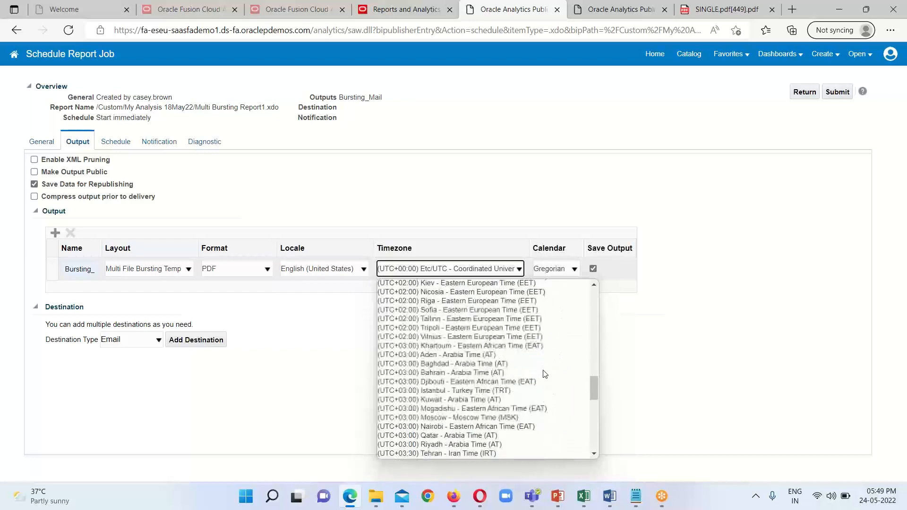
pyautogui.scroll(-5, 544, 374)
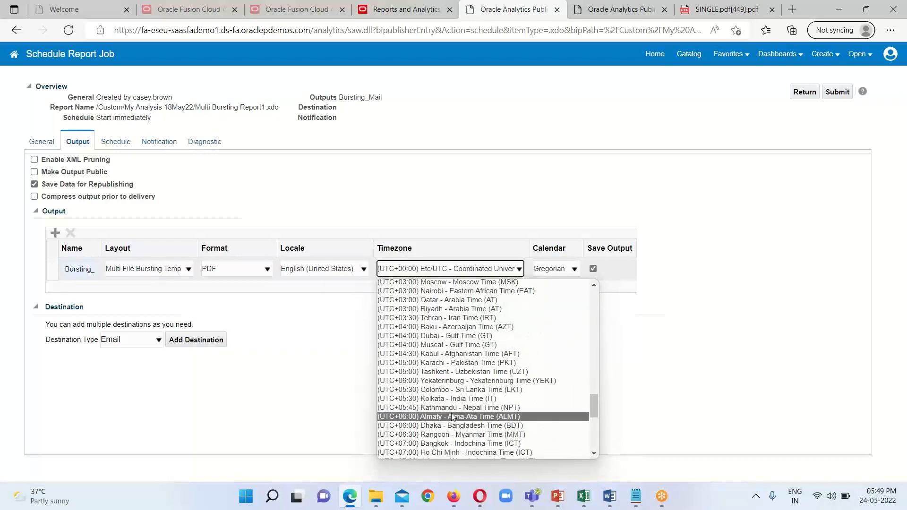
pyautogui.click(444, 399)
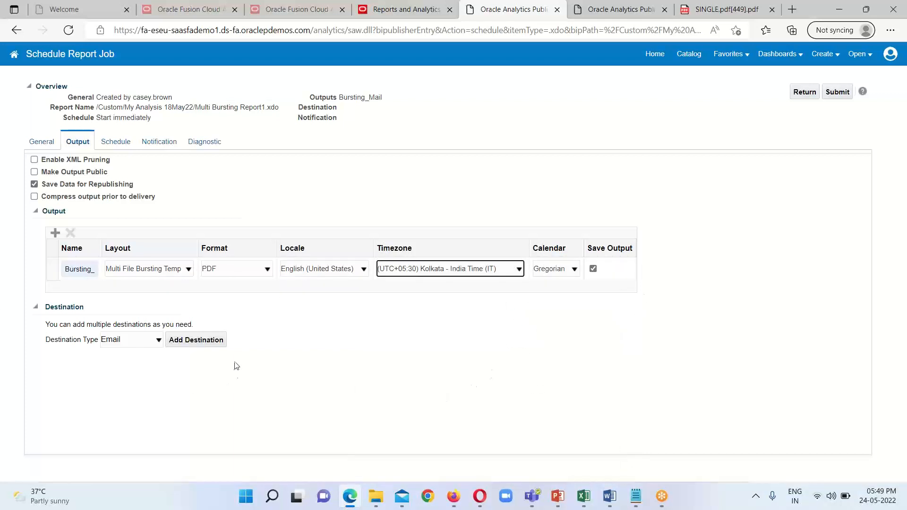
# Add an Email destination with the recipient's e-mail address and the subject "Test Multi Bursting is working or not".
pyautogui.click(186, 345)
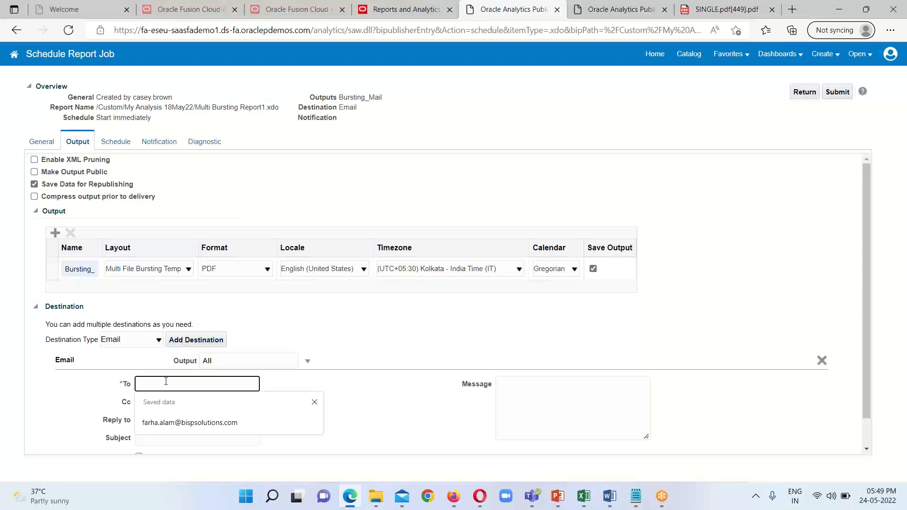
pyautogui.click(189, 423)
pyautogui.scroll(-1, 242, 423)
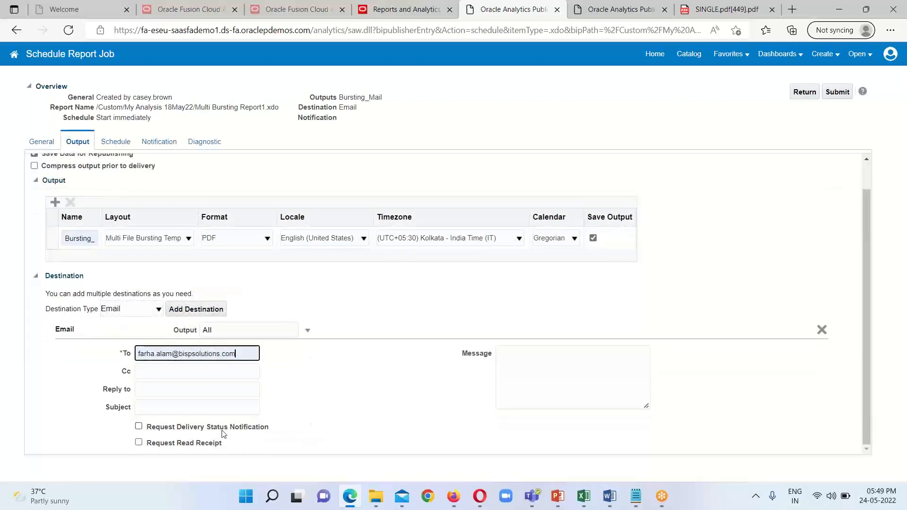
pyautogui.click(179, 406)
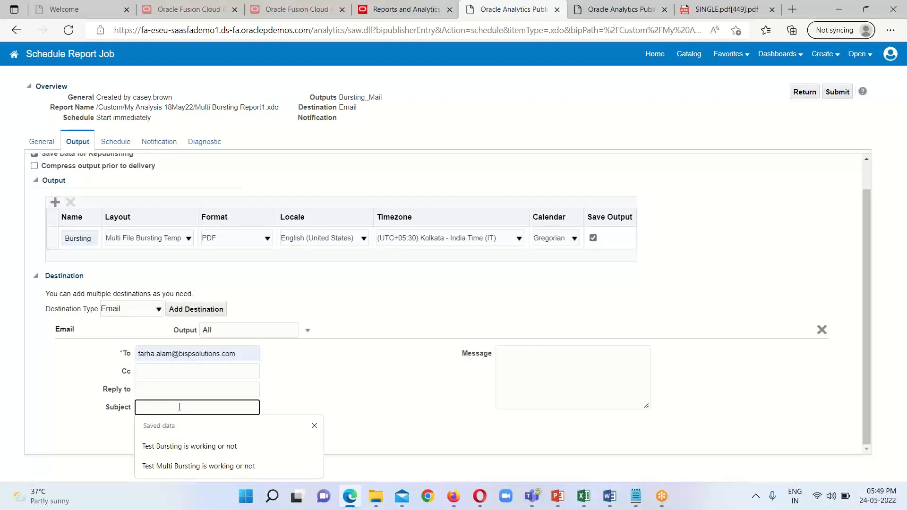
pyautogui.click(188, 465)
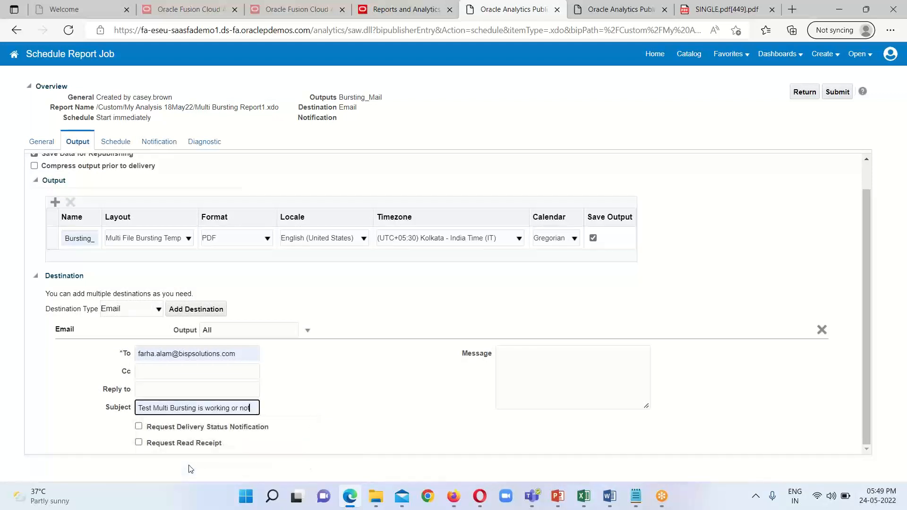
# Copy the e-mail subject text into the destination's message body.
pyautogui.tripleClick(200, 408)
pyautogui.rightClick(201, 408)
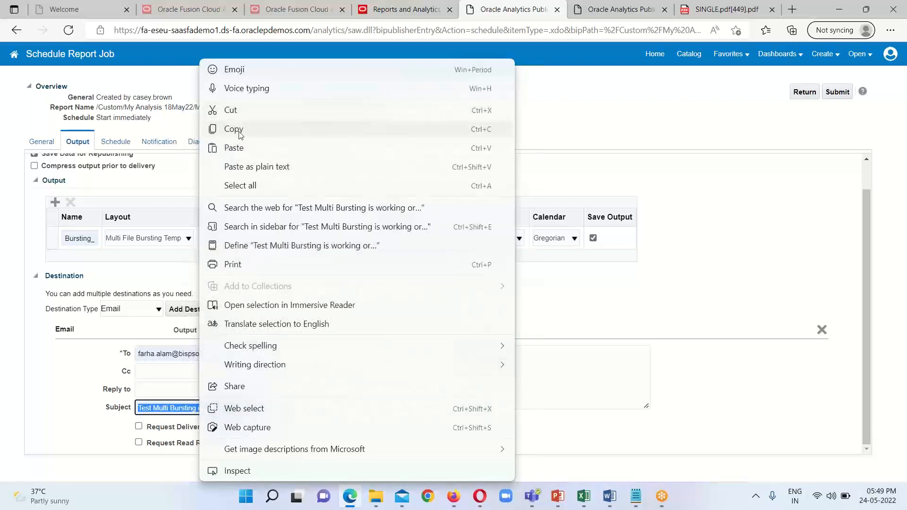
pyautogui.click(236, 127)
pyautogui.click(535, 366)
pyautogui.rightClick(510, 364)
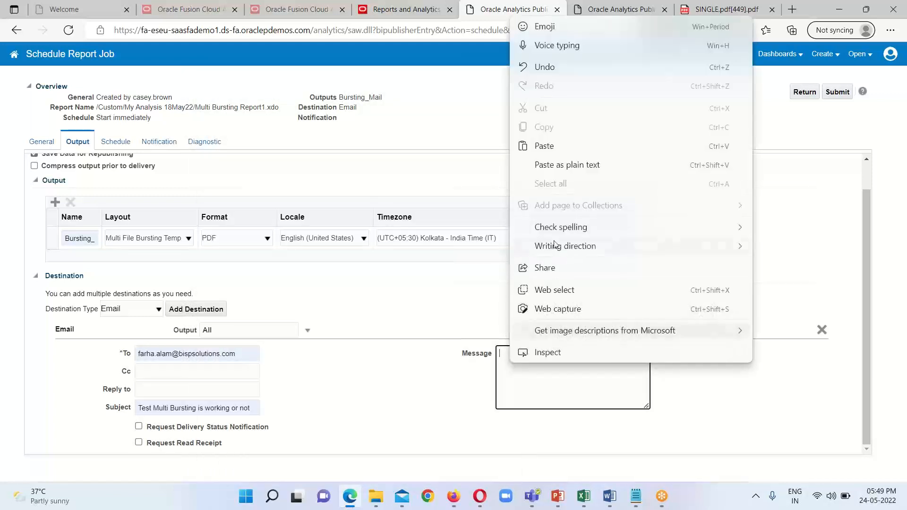
pyautogui.click(544, 147)
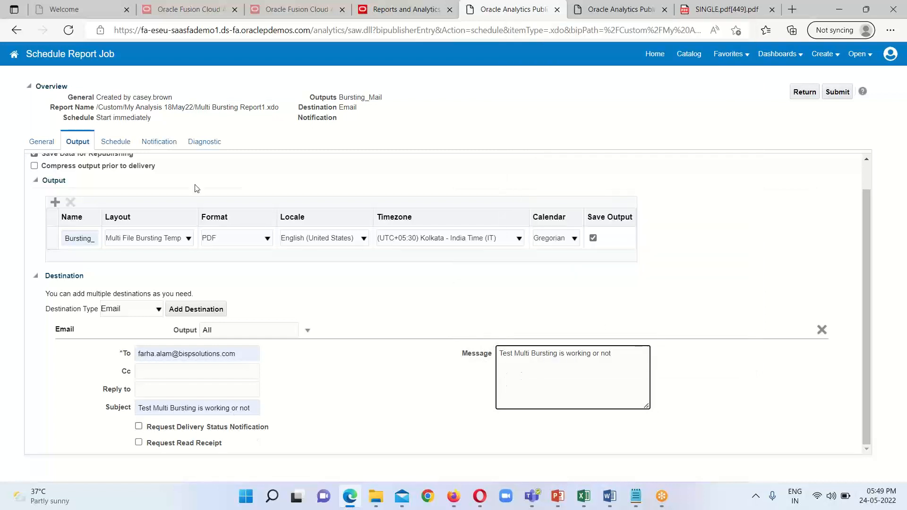
# Check the job's schedule, notification and diagnostic settings, and enter Multi Bursting File as the report job name for submission.
pyautogui.click(108, 143)
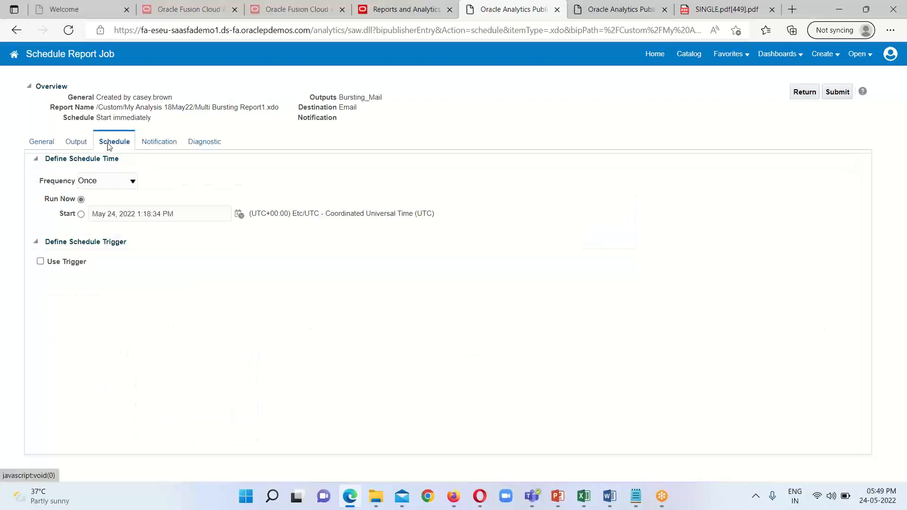
pyautogui.click(158, 146)
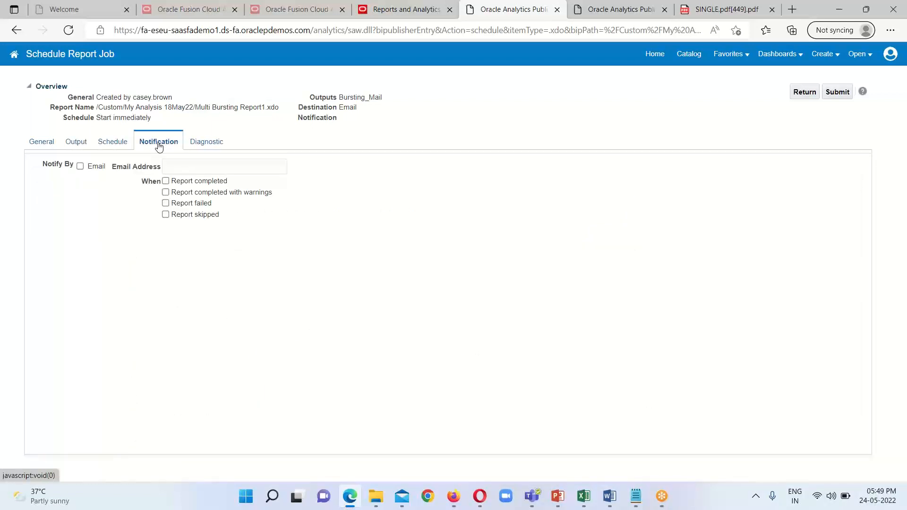
pyautogui.click(207, 147)
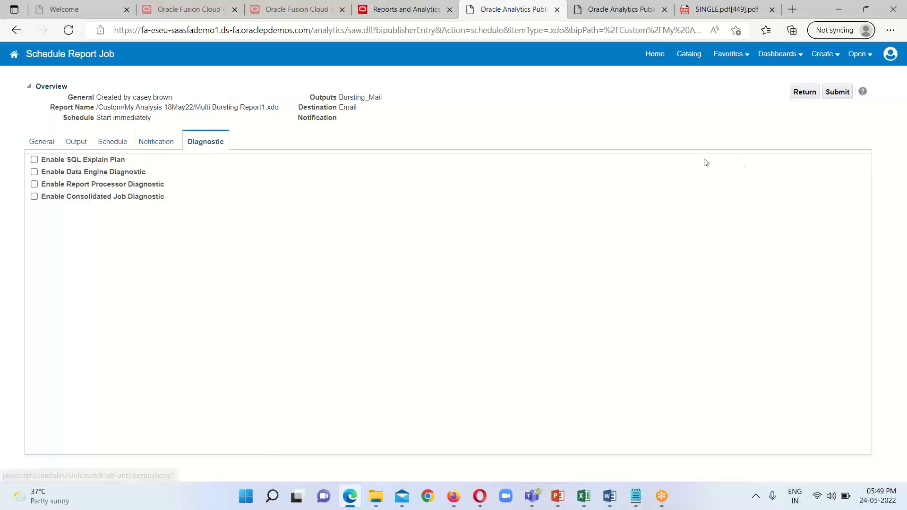
pyautogui.click(76, 141)
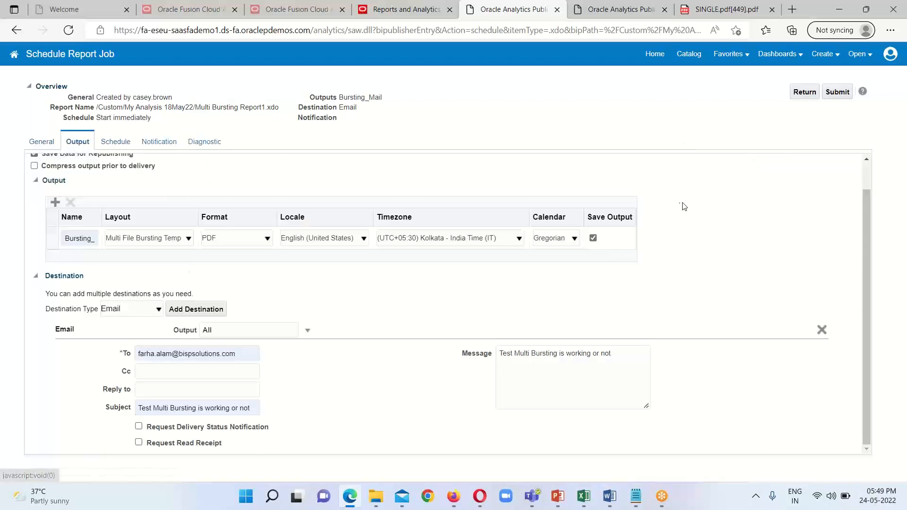
pyautogui.click(838, 94)
pyautogui.click(406, 313)
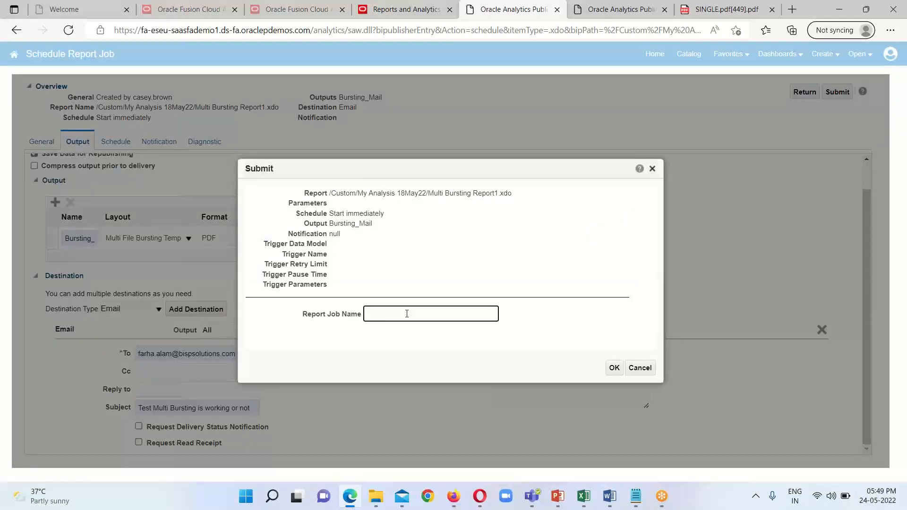
pyautogui.write('M')
pyautogui.write('ulti File')
pyautogui.write('Bursting File')
# Copy the report job name to the end of the Multi Bursting Query file in Notepad and save the file.
pyautogui.tripleClick(398, 315)
pyautogui.hotkey('ctrl', 'c')
pyautogui.rightClick(398, 317)
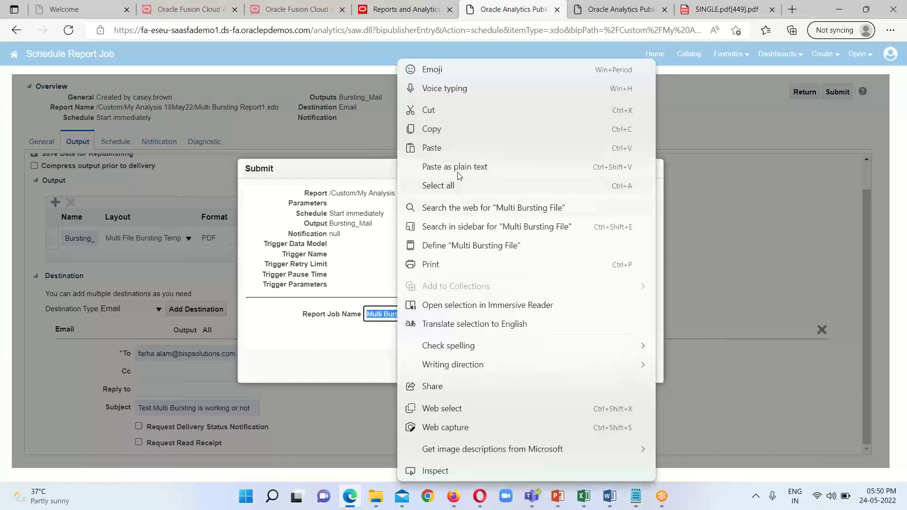
pyautogui.click(431, 127)
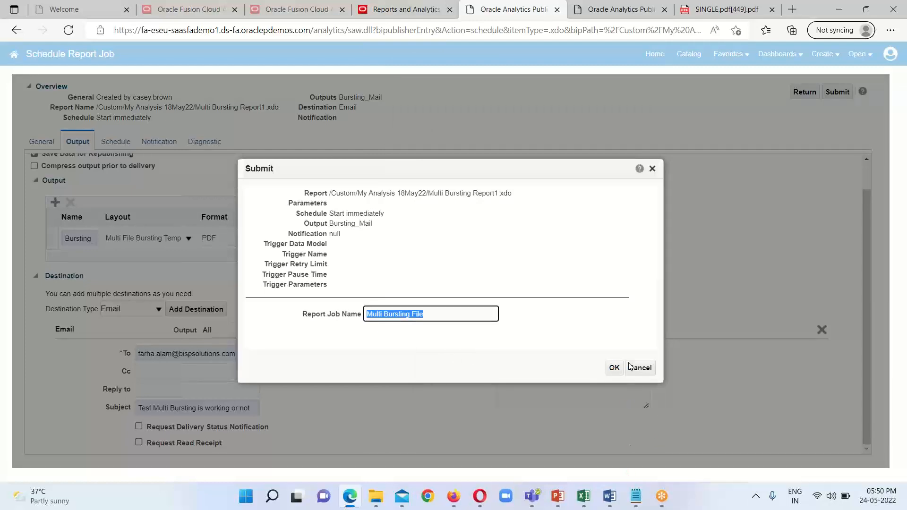
pyautogui.moveTo(635, 496)
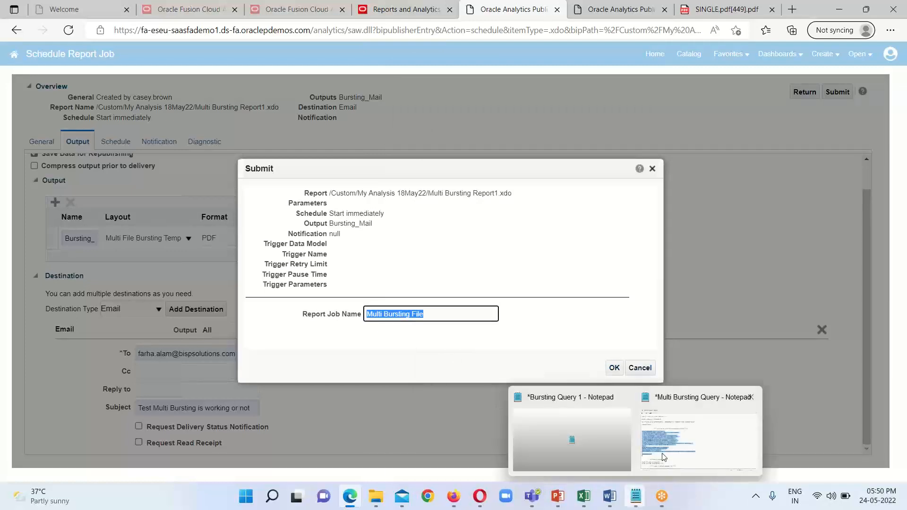
pyautogui.click(664, 456)
pyautogui.scroll(-1, 380, 375)
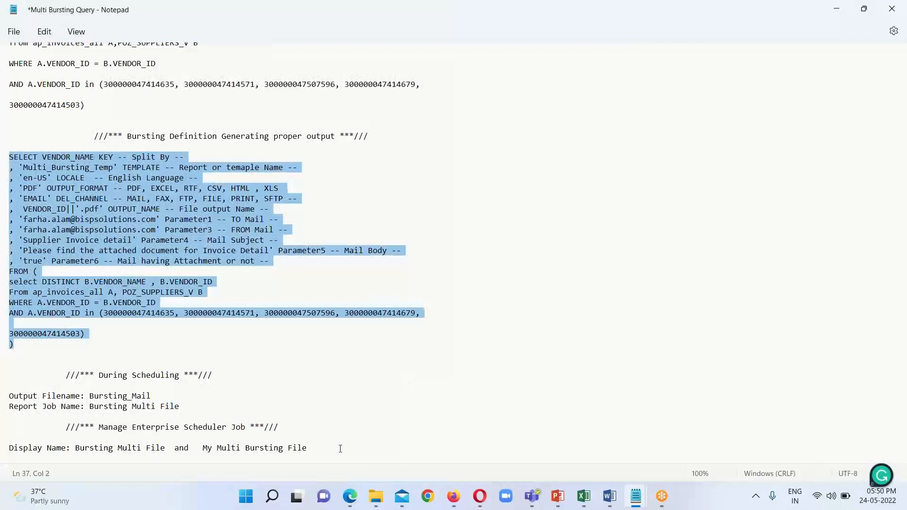
pyautogui.click(340, 449)
pyautogui.press('Return')
pyautogui.press('Return')
pyautogui.press('Return')
pyautogui.press('Return')
pyautogui.hotkey('ctrl', 'v')
pyautogui.hotkey('ctrl', 's')
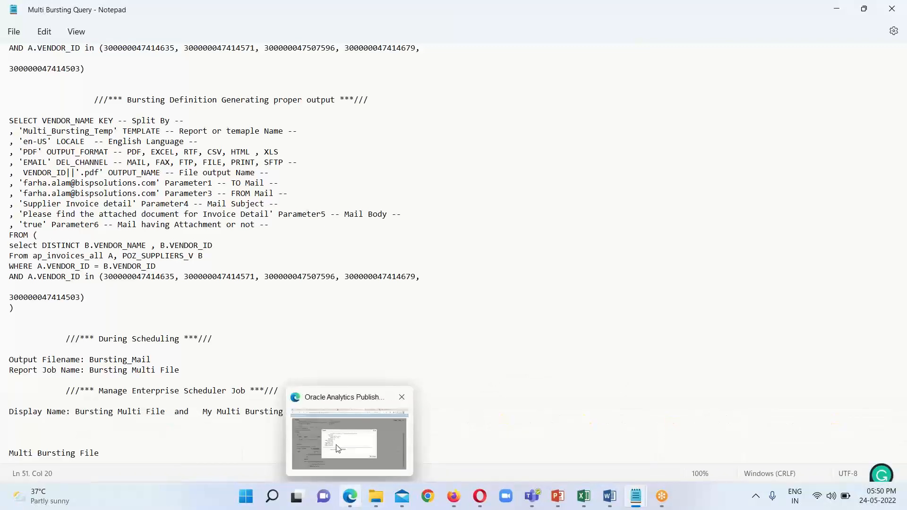
# Switch back to the browser and submit the Multi Bursting File report job.
pyautogui.click(350, 430)
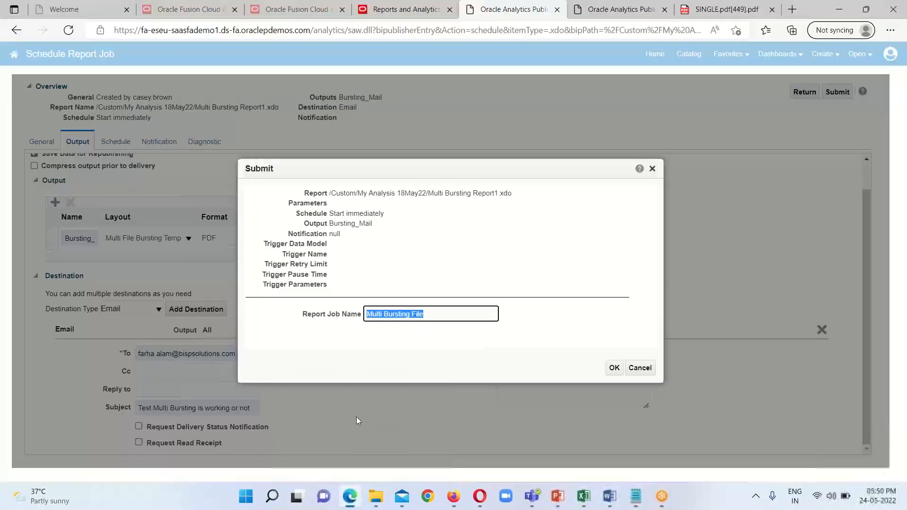
pyautogui.click(613, 371)
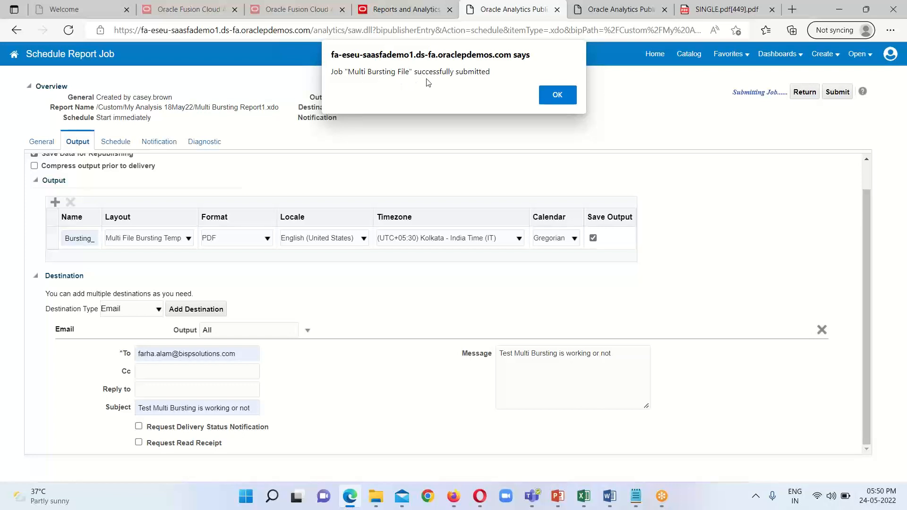
pyautogui.click(561, 99)
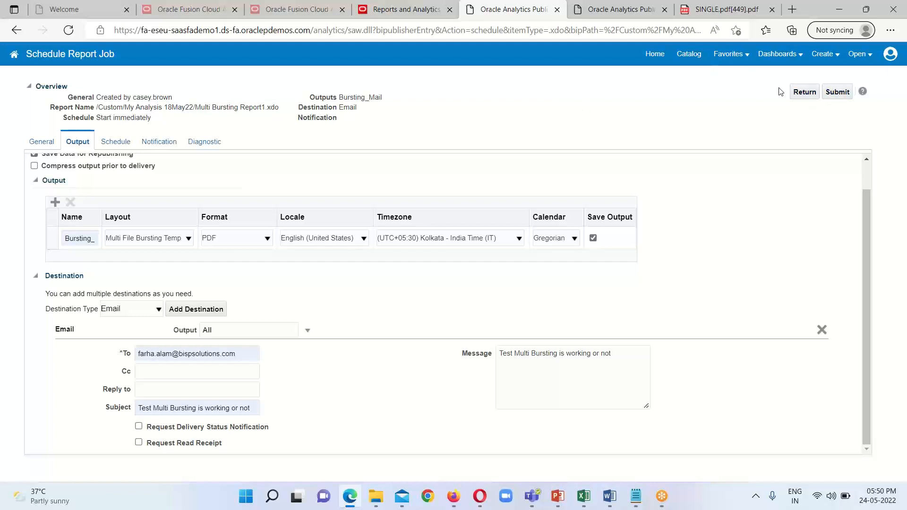
# Leave the scheduling page and view the job history of Multi Bursting Report1.
pyautogui.click(799, 96)
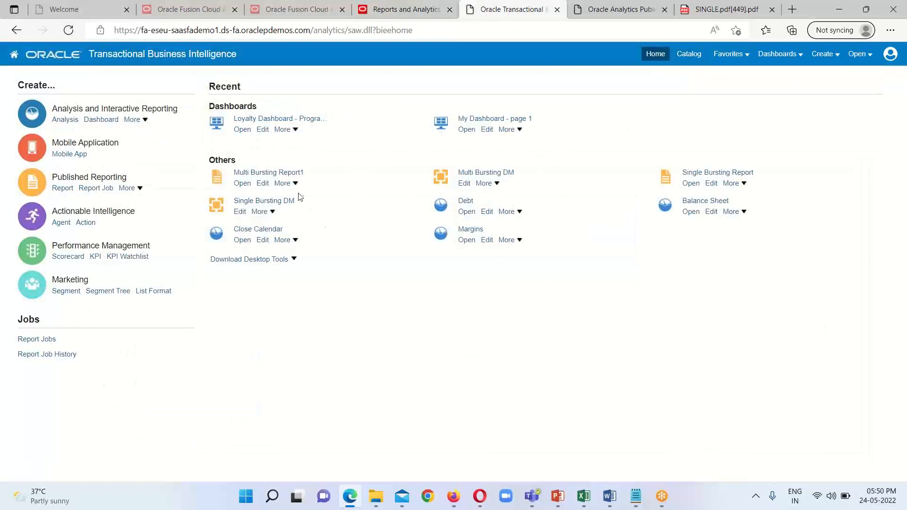
pyautogui.click(295, 184)
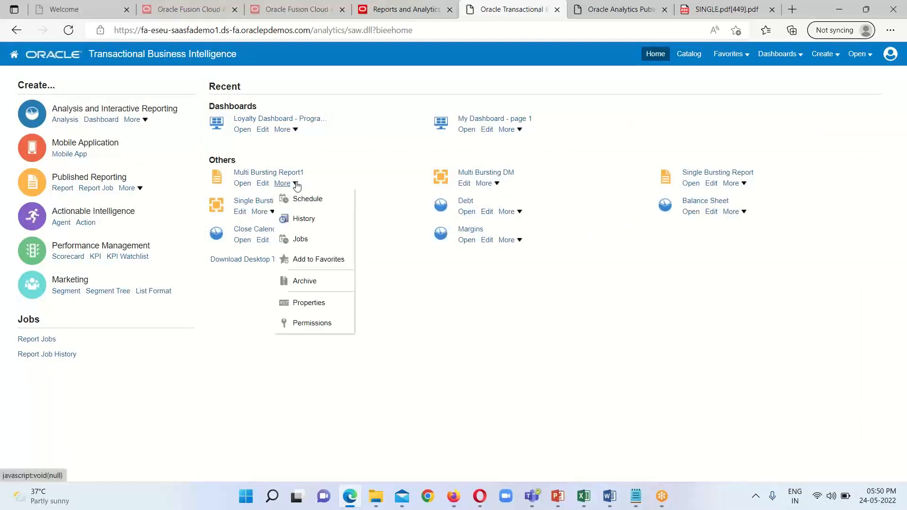
pyautogui.click(303, 220)
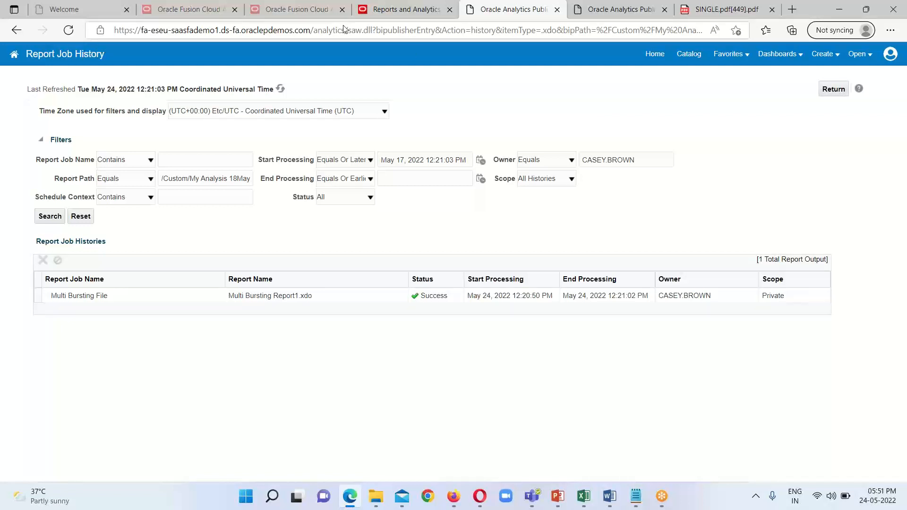
# Go to Setup and Maintenance in Oracle Fusion Cloud Applications and open its task search.
pyautogui.click(365, 16)
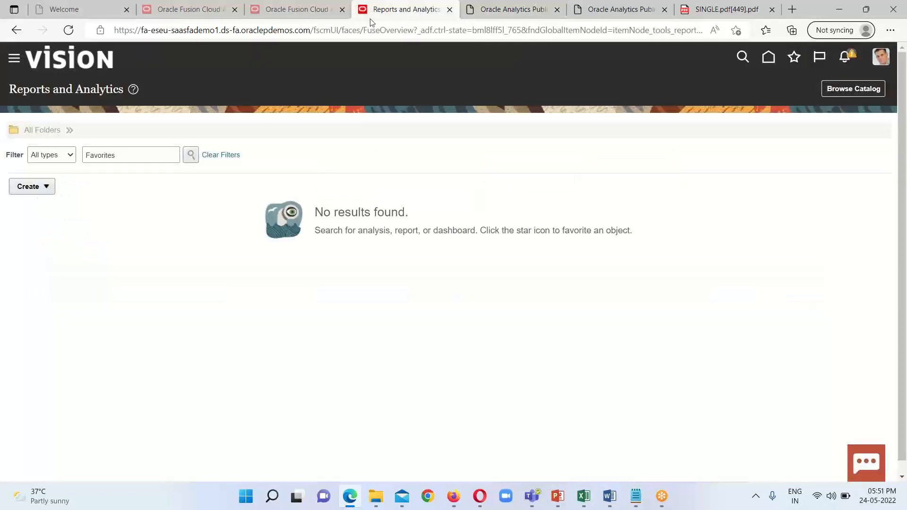
pyautogui.click(286, 12)
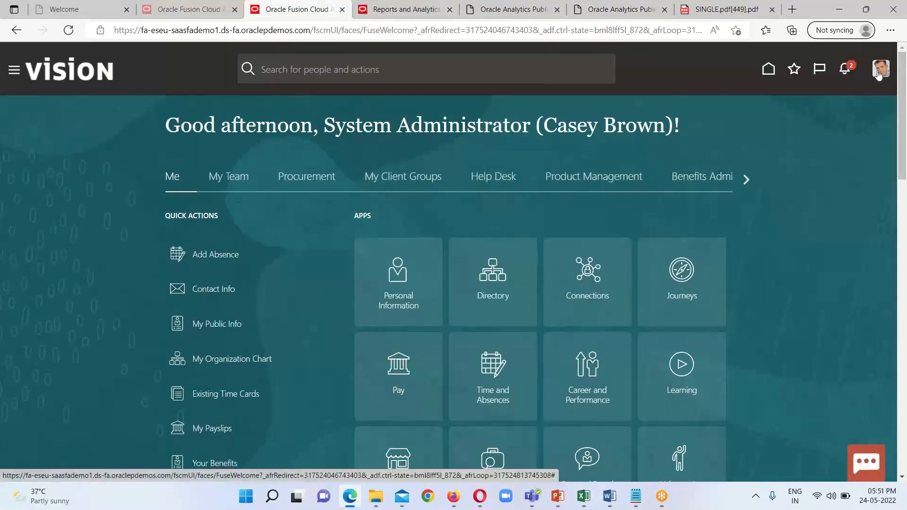
pyautogui.click(878, 74)
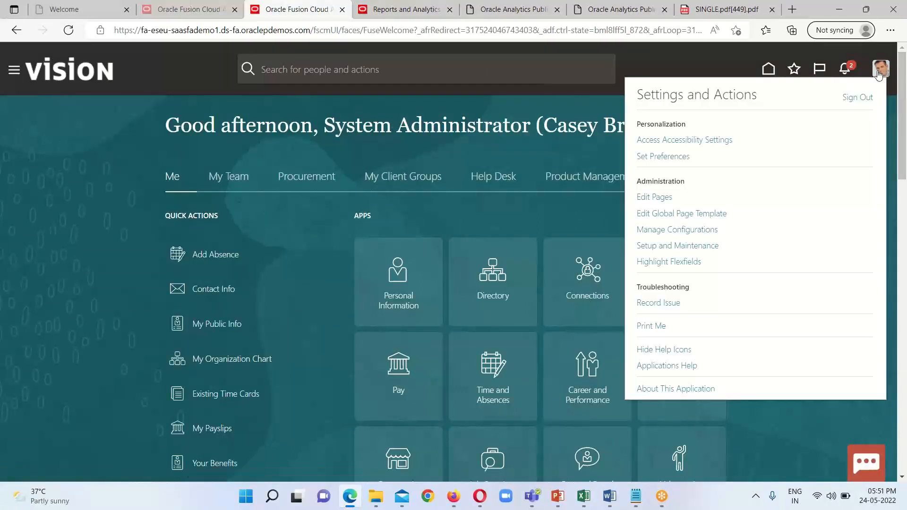
pyautogui.click(683, 245)
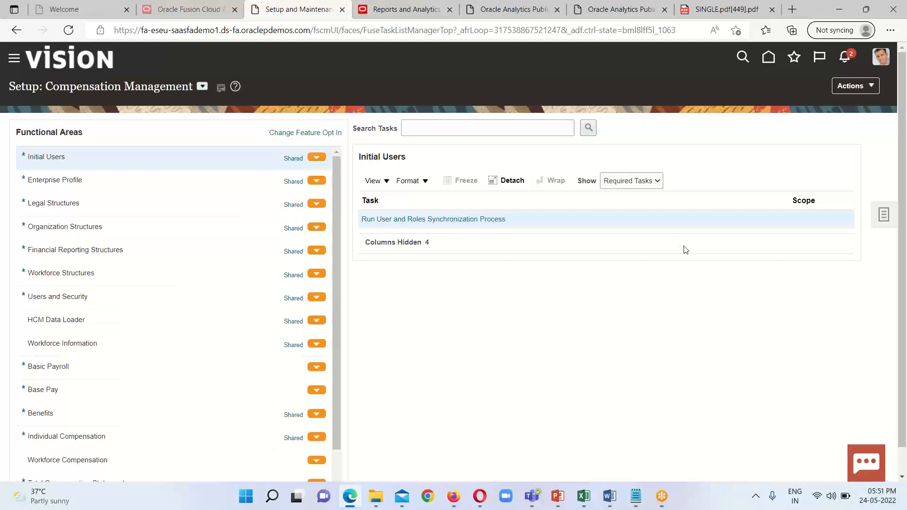
pyautogui.click(884, 224)
pyautogui.click(781, 221)
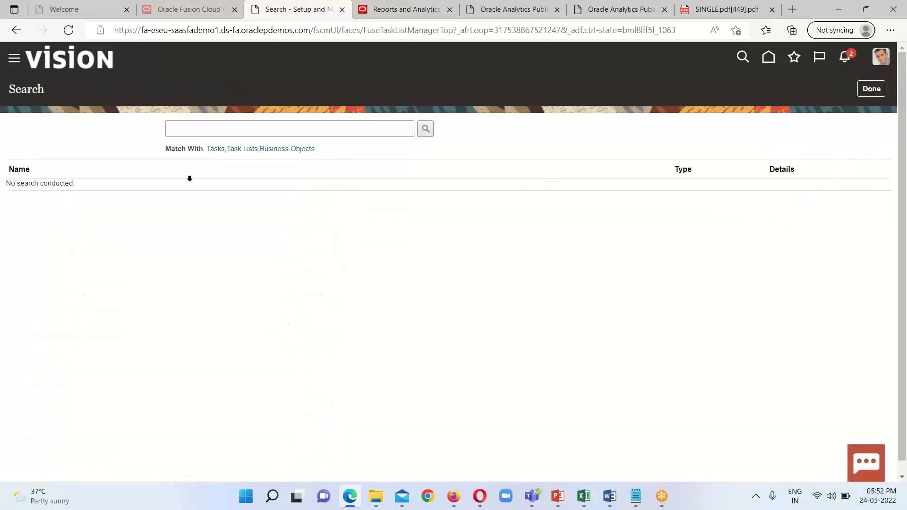
# Search for Manage%Ent%Sch%Job% and open the scheduler job definitions task for Financial, Supply Chain Management, and Related Applications.
pyautogui.click(284, 128)
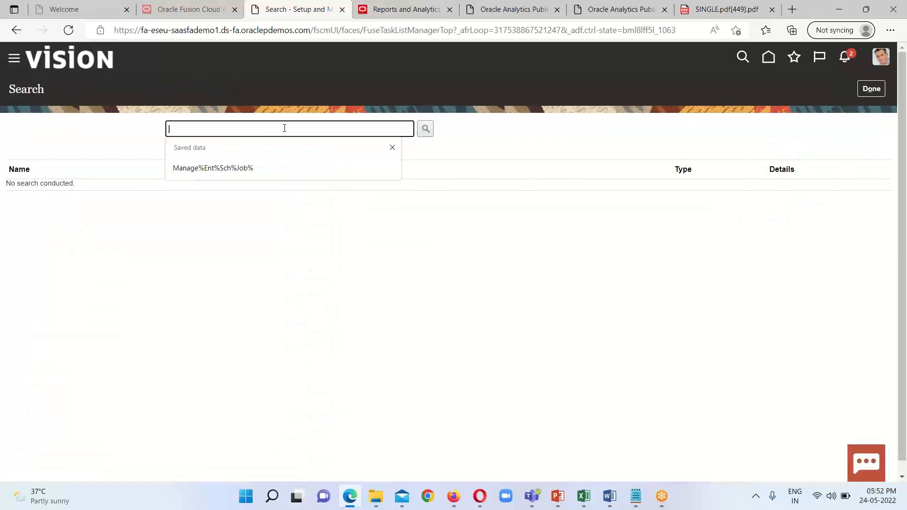
pyautogui.click(228, 168)
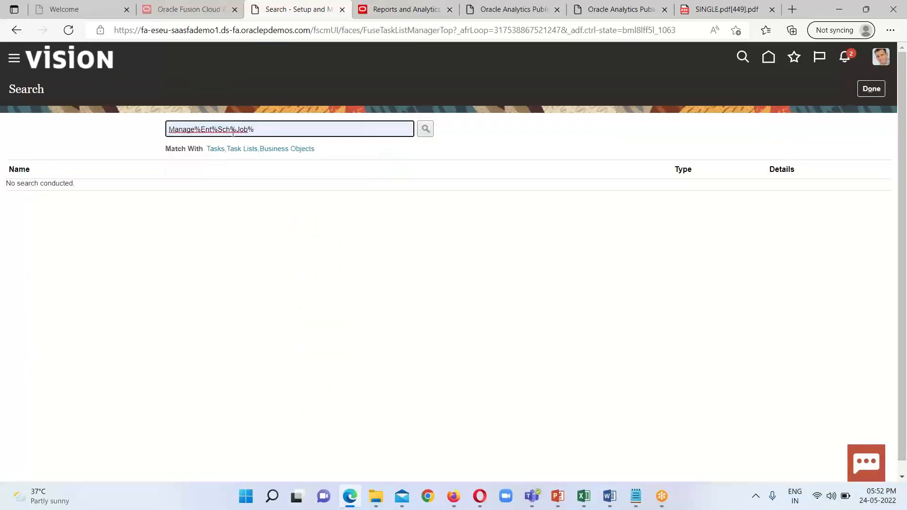
pyautogui.click(424, 130)
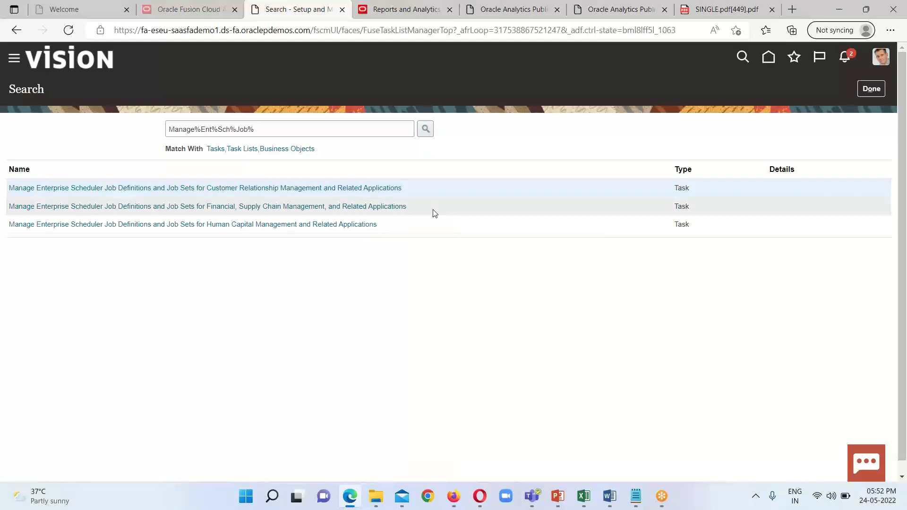
pyautogui.click(404, 208)
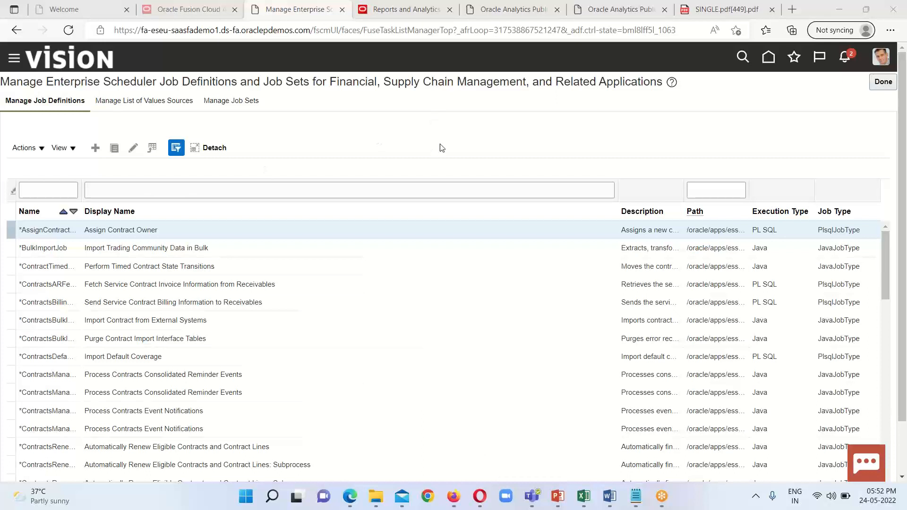
# Start a new job definition with the display name My Multi Bursting File.
pyautogui.click(95, 149)
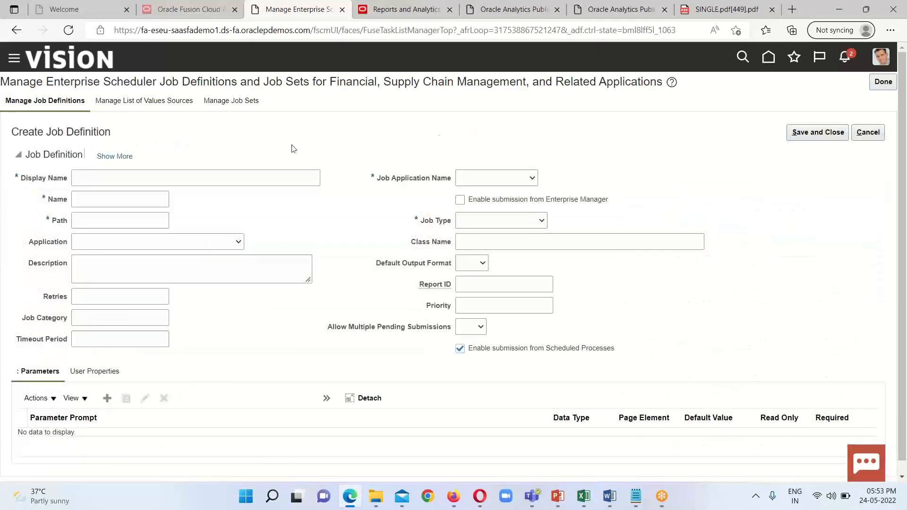
pyautogui.click(197, 177)
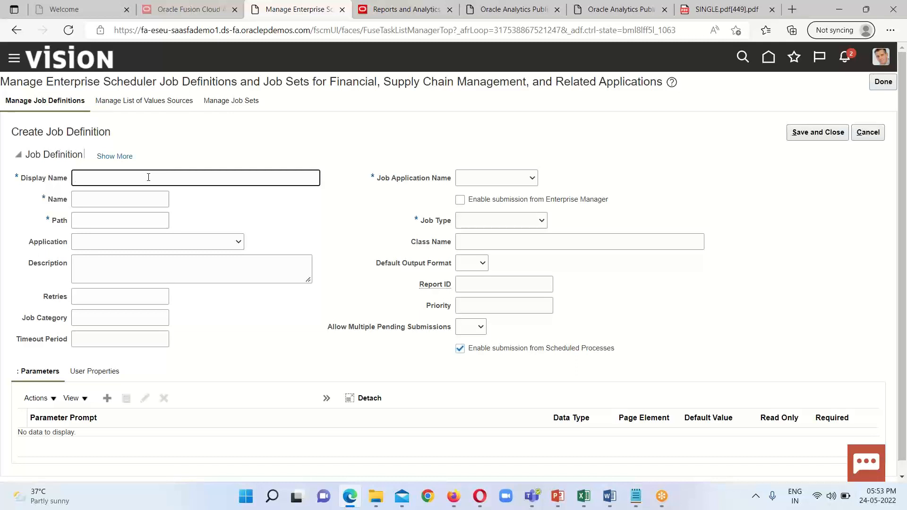
pyautogui.write('M')
pyautogui.write('My Multi Bursting File')
# Copy the display name into the Name field and replace its spaces with underscores to get My_Multi_Bursting_File.
pyautogui.tripleClick(120, 180)
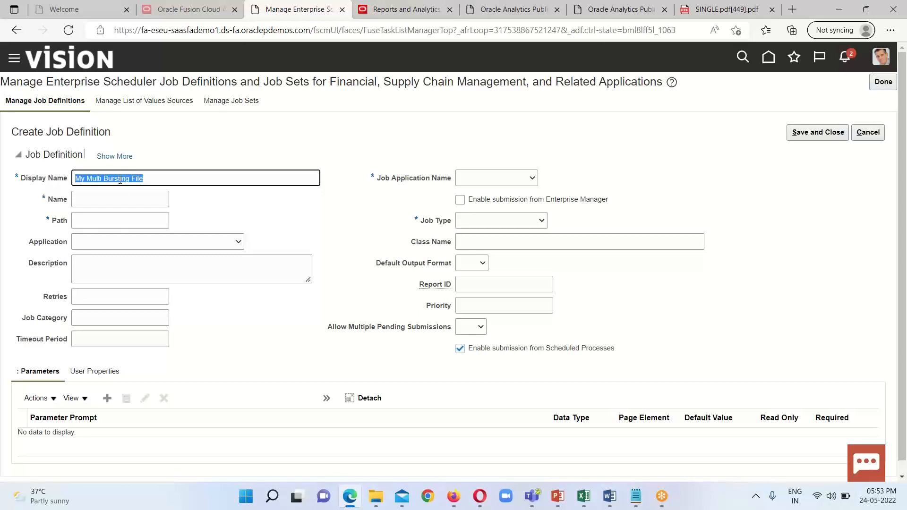
pyautogui.rightClick(120, 180)
pyautogui.click(159, 130)
pyautogui.click(107, 202)
pyautogui.rightClick(124, 201)
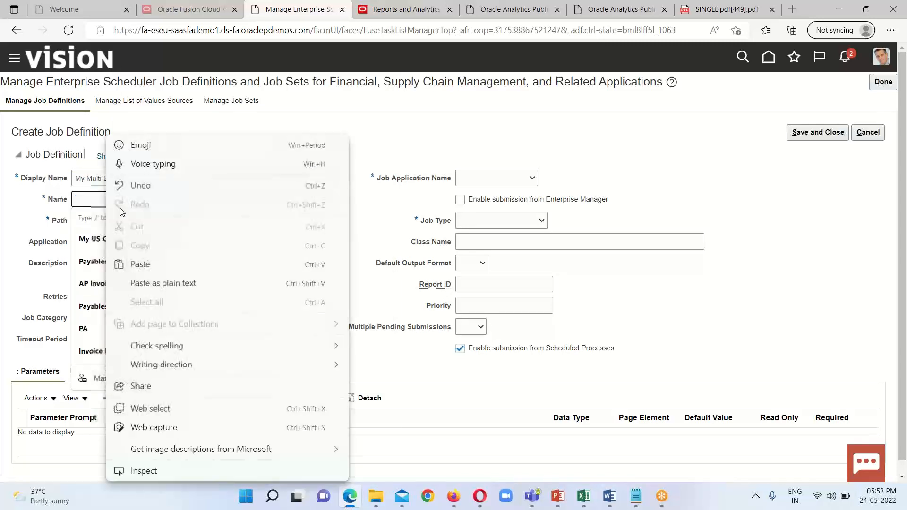
pyautogui.click(142, 262)
pyautogui.click(88, 199)
pyautogui.press('BackSpace')
pyautogui.write('_Multi Bursting File')
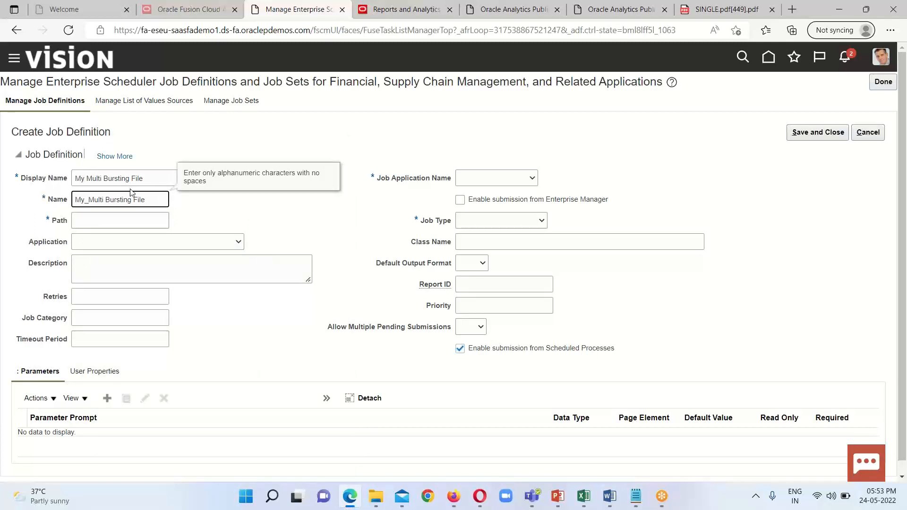
pyautogui.click(106, 200)
pyautogui.press('BackSpace')
pyautogui.write('_')
pyautogui.click(135, 199)
pyautogui.press('BackSpace')
pyautogui.write('_')
# Check the open report scheduling and job history pages for the folder path needed in the job definition.
pyautogui.click(137, 219)
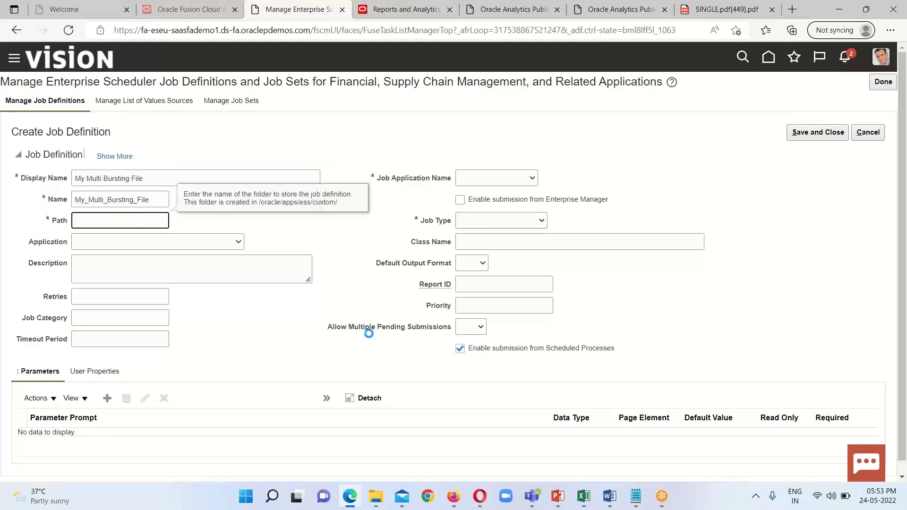
pyautogui.click(623, 8)
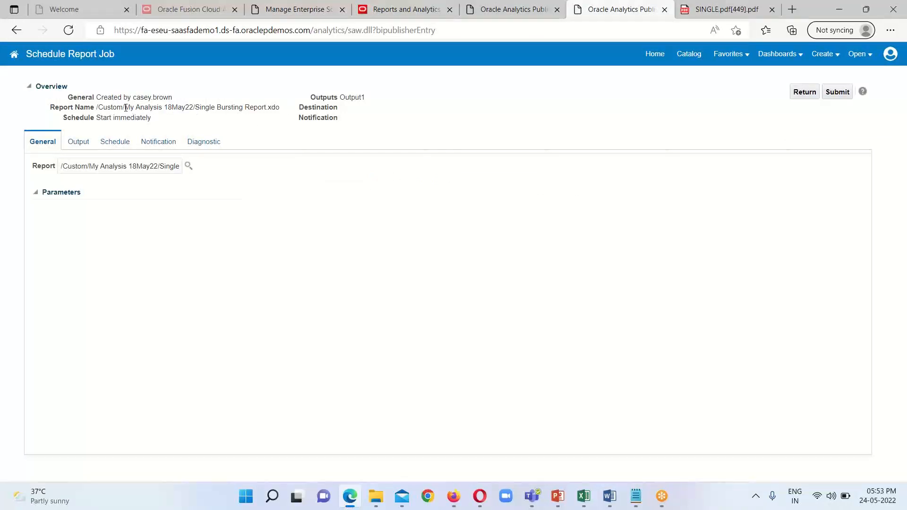
pyautogui.moveTo(123, 107); pyautogui.dragTo(284, 109)
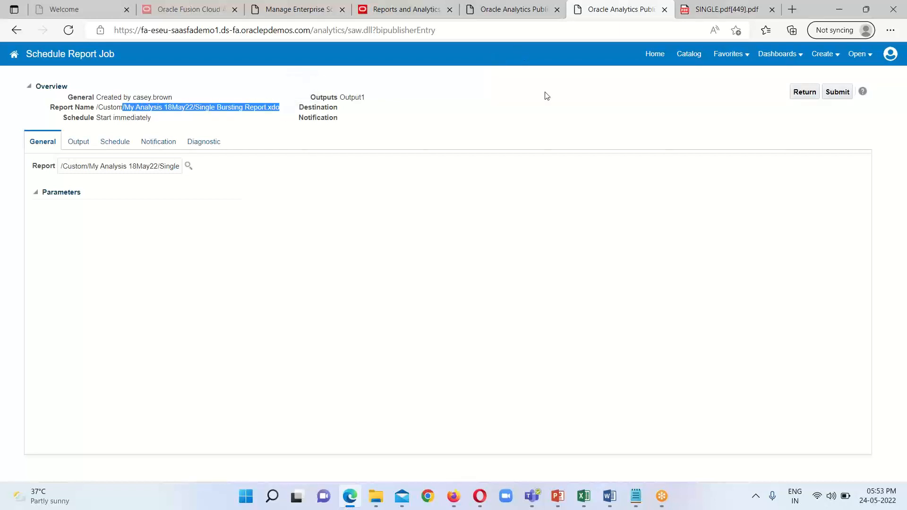
pyautogui.click(530, 14)
pyautogui.click(551, 14)
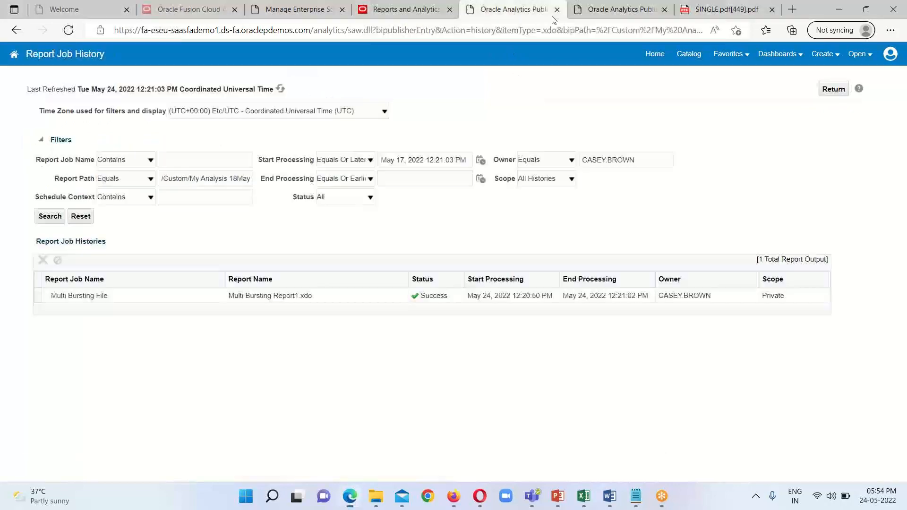
pyautogui.click(444, 17)
pyautogui.click(621, 16)
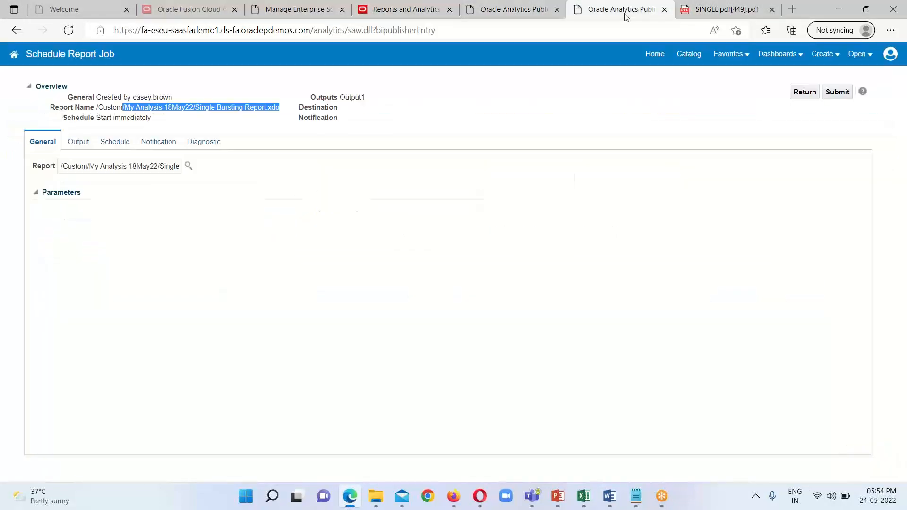
# Open the properties of Multi Bursting Report1 in the catalog and copy /My Analysis 18May22 from its location.
pyautogui.click(687, 58)
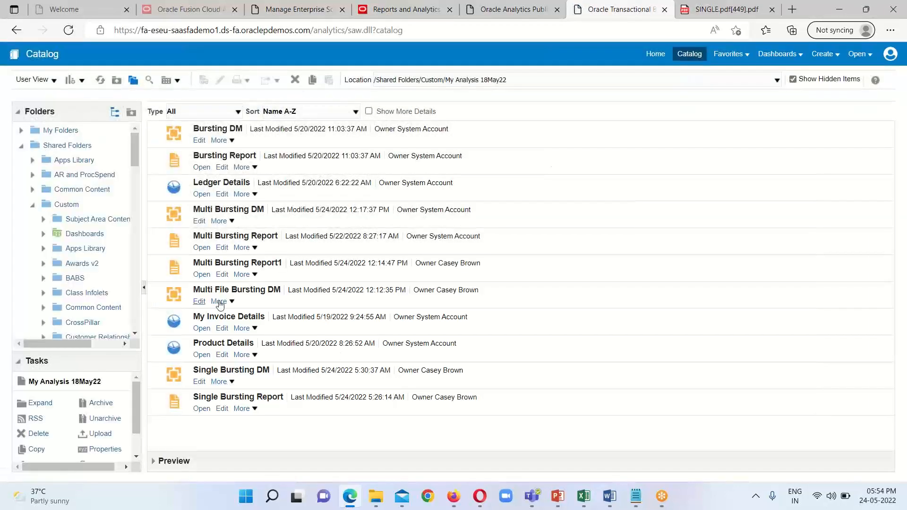
pyautogui.click(256, 275)
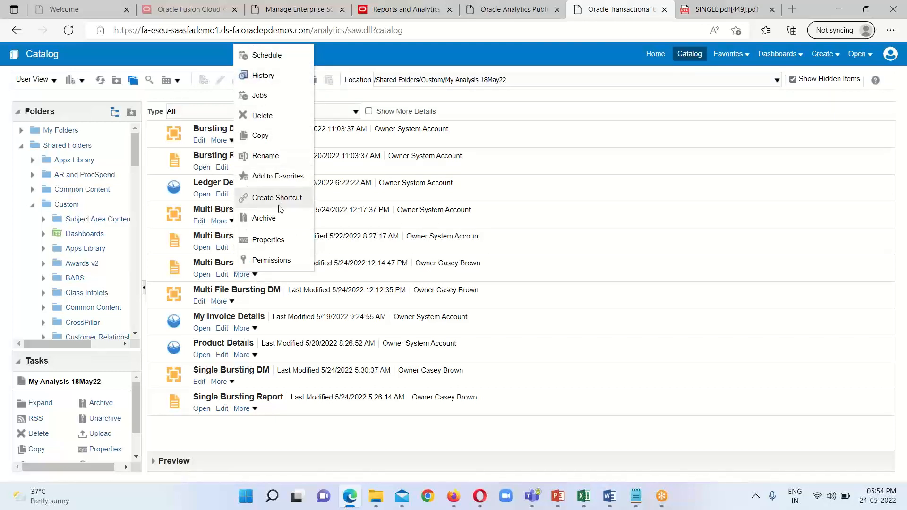
pyautogui.click(272, 240)
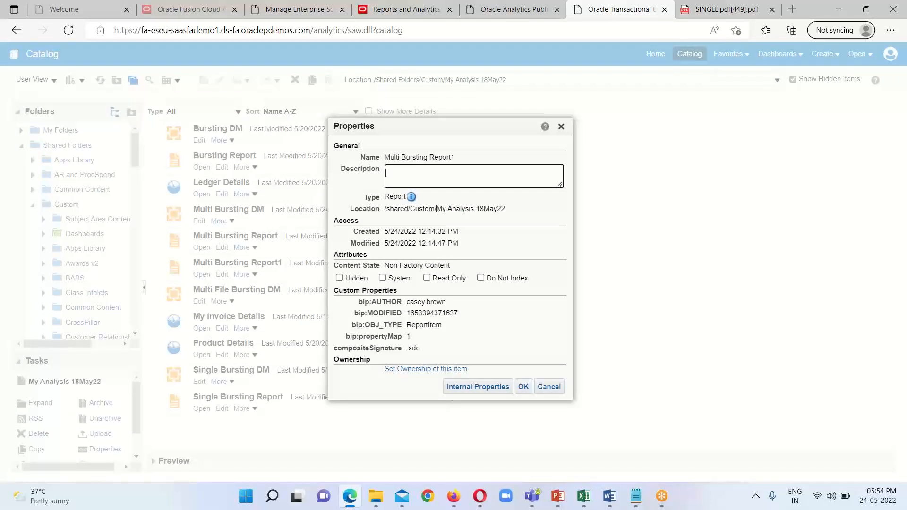
pyautogui.moveTo(437, 209); pyautogui.dragTo(506, 210)
pyautogui.moveTo(433, 208); pyautogui.dragTo(510, 209)
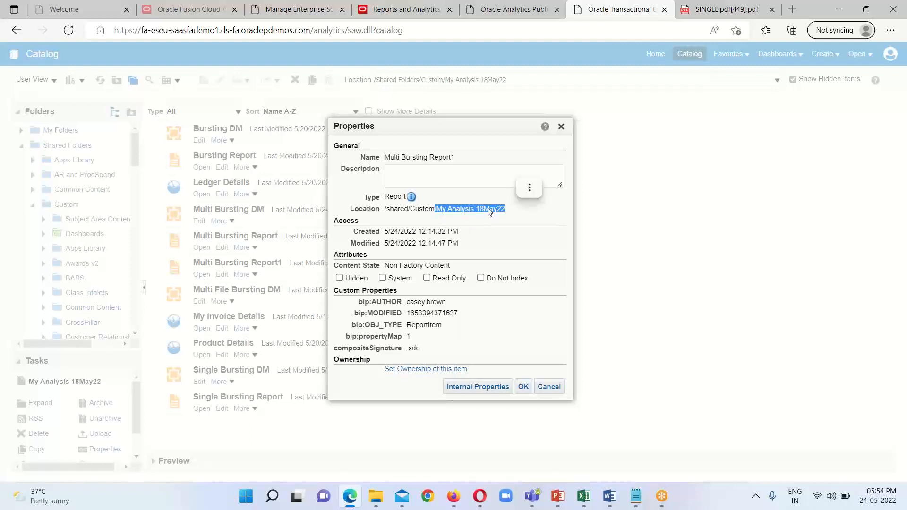
pyautogui.rightClick(489, 212)
pyautogui.click(530, 195)
# Return to the job definition and paste /My Analysis 18May22 as its path.
pyautogui.click(262, 12)
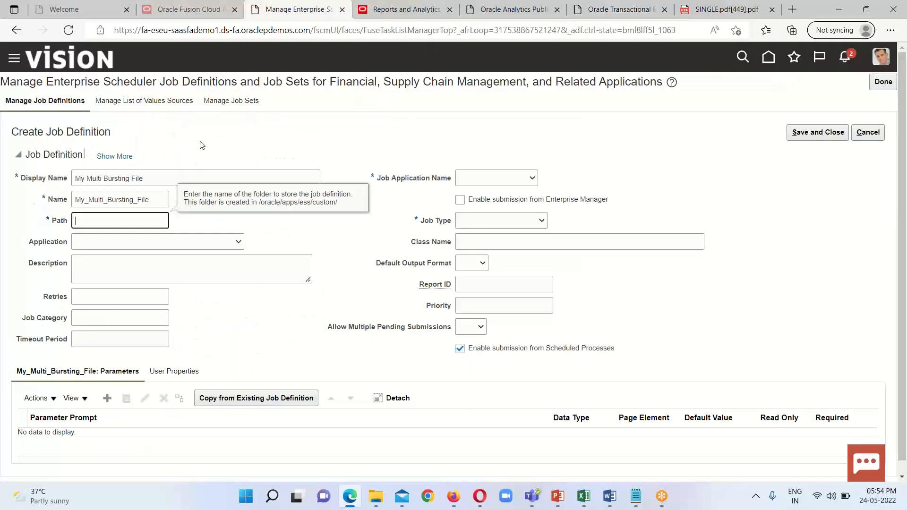
pyautogui.rightClick(103, 220)
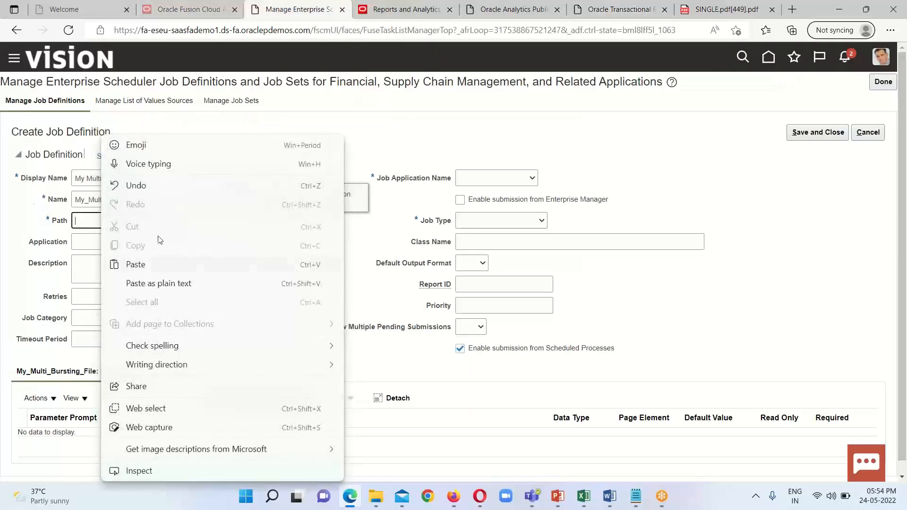
pyautogui.click(141, 265)
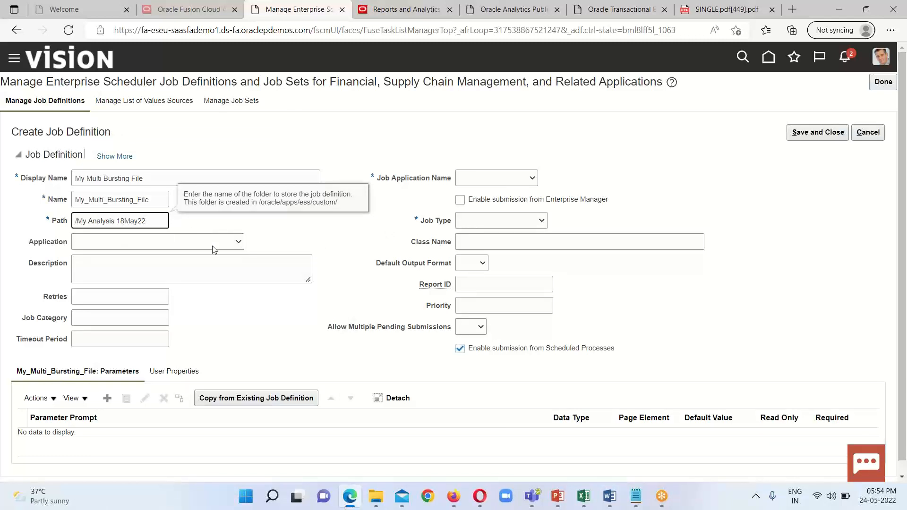
# Set the job application to FscmEss and the job type to BIPJobType, mark it as a bursting report, and choose PDF output.
pyautogui.click(528, 182)
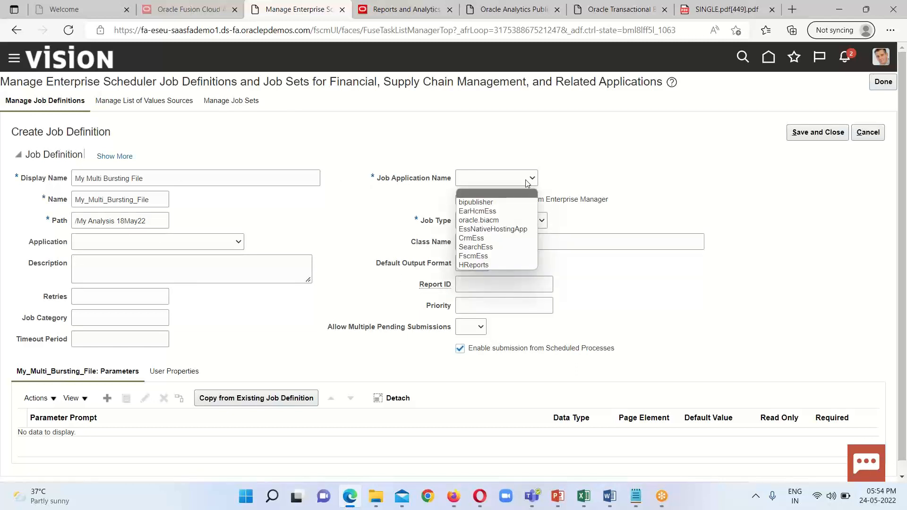
pyautogui.click(493, 258)
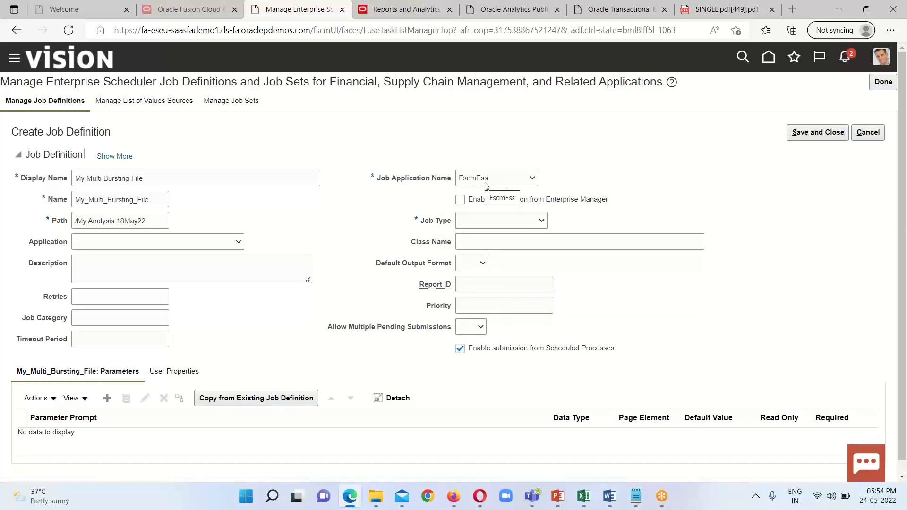
pyautogui.click(542, 222)
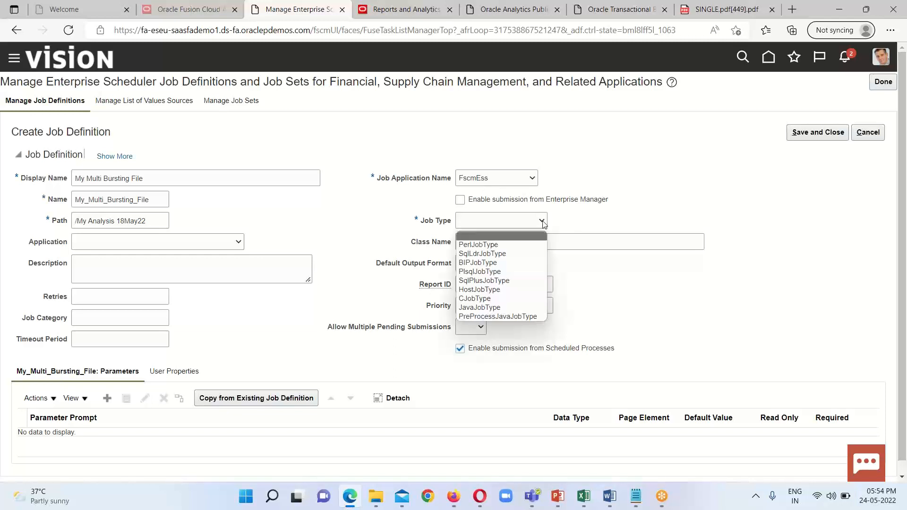
pyautogui.click(501, 263)
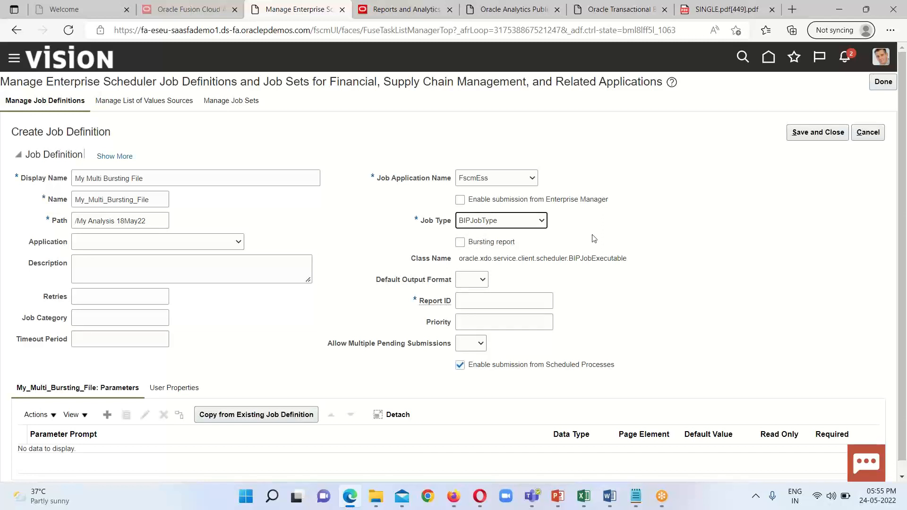
pyautogui.click(459, 246)
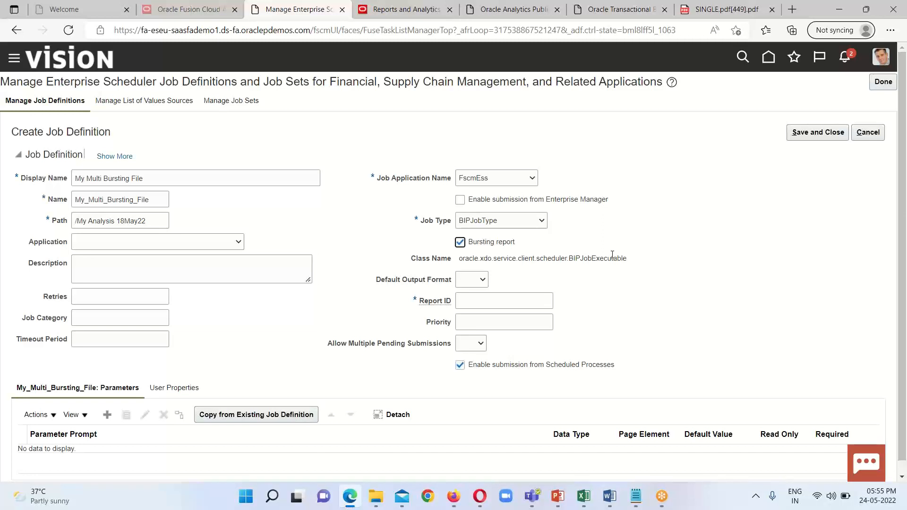
pyautogui.click(483, 282)
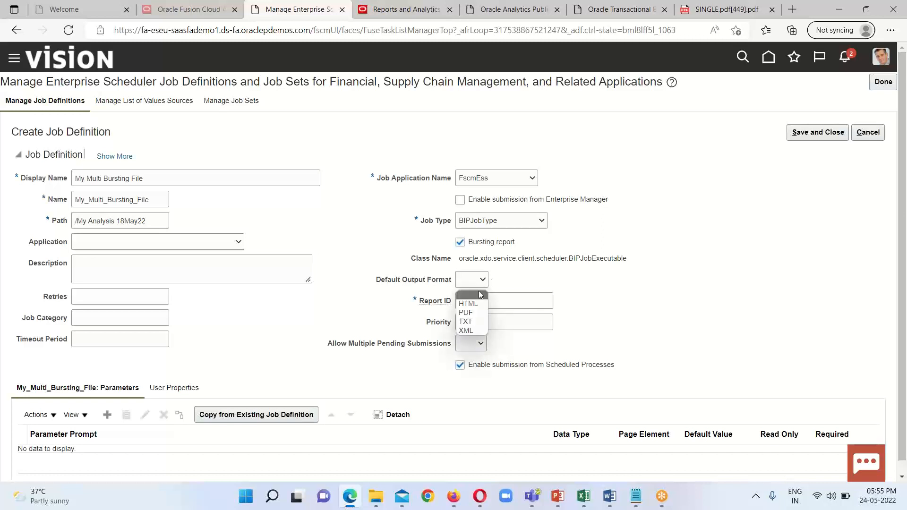
pyautogui.click(472, 314)
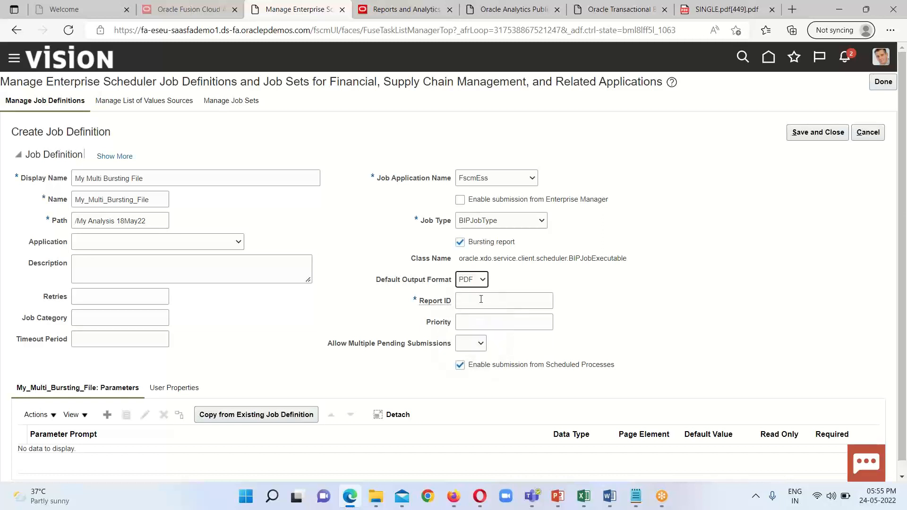
# Close the report's properties, open scheduling for Multi Bursting Report1 and copy its full report path.
pyautogui.click(479, 302)
pyautogui.click(655, 7)
pyautogui.click(560, 129)
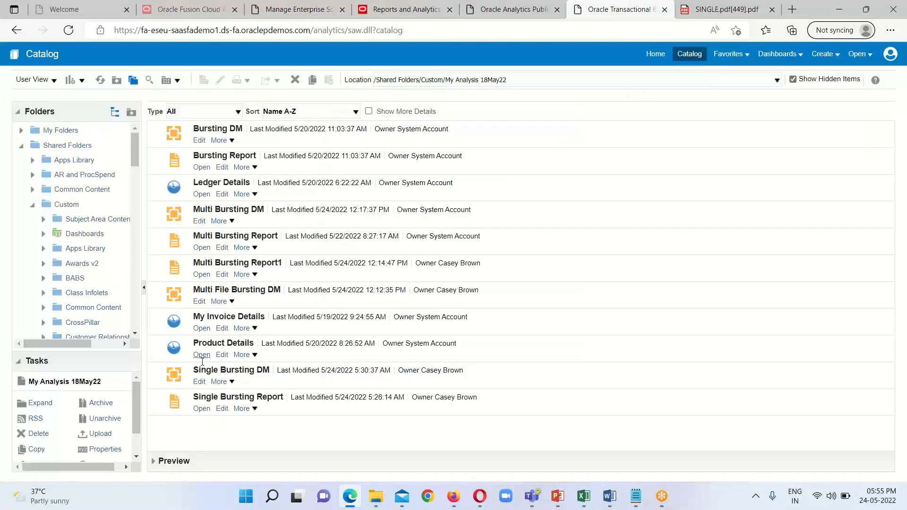
pyautogui.click(255, 276)
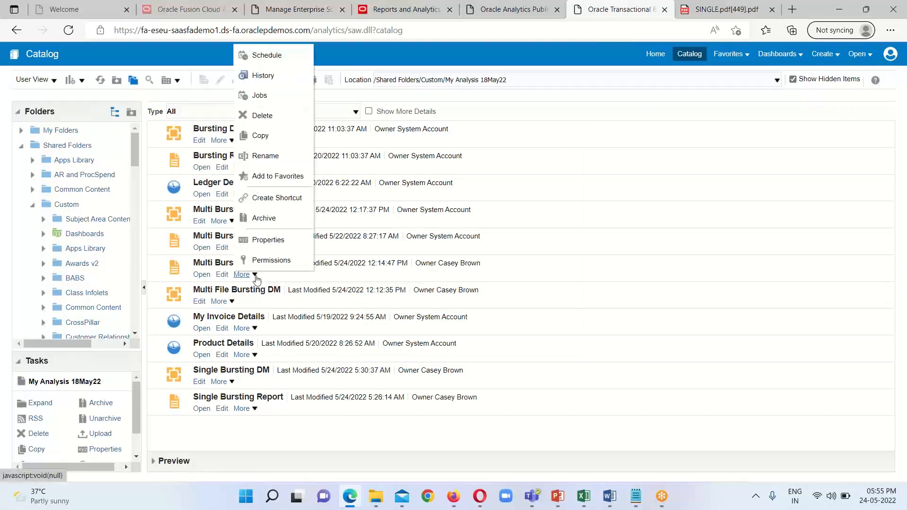
pyautogui.click(263, 55)
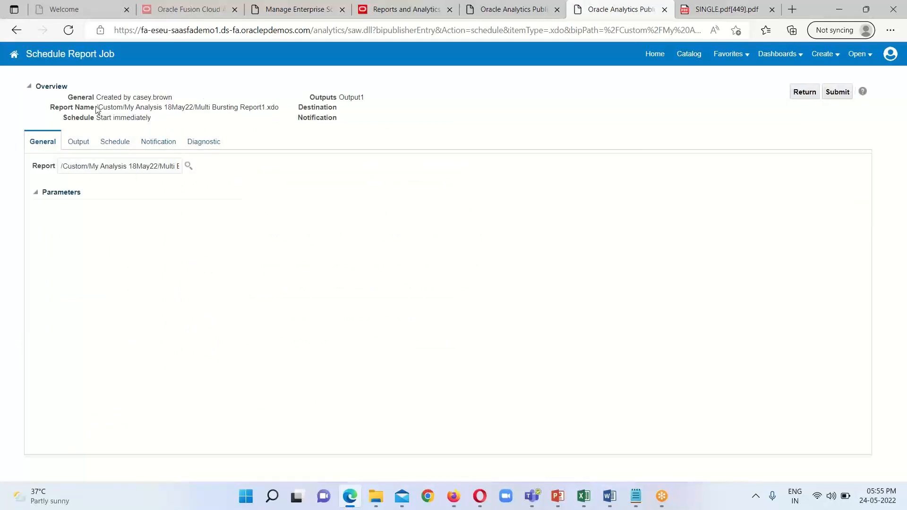
pyautogui.moveTo(97, 107); pyautogui.dragTo(268, 104)
pyautogui.tripleClick(281, 107)
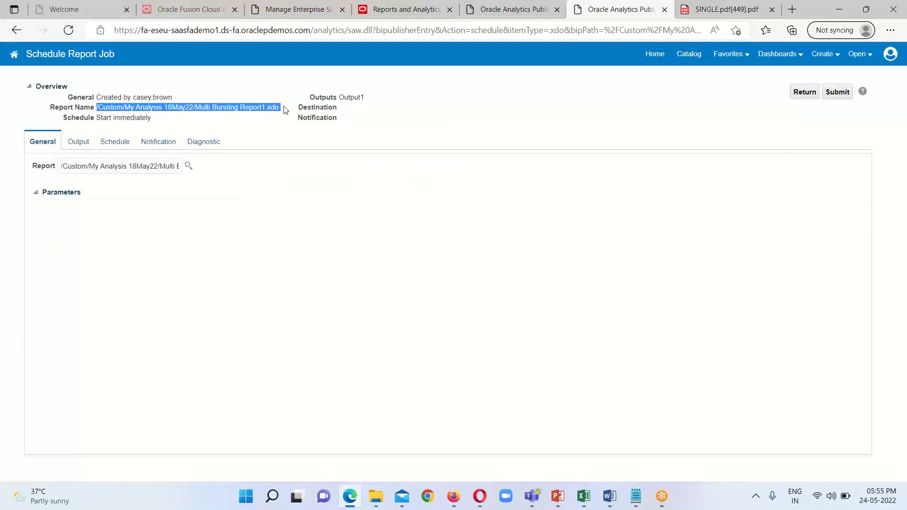
pyautogui.rightClick(257, 108)
pyautogui.click(279, 119)
# Paste /Custom/My Analysis 18May22/Multi Bursting Report1.xdo as the job definition's report ID and remove the trailing character.
pyautogui.click(271, 11)
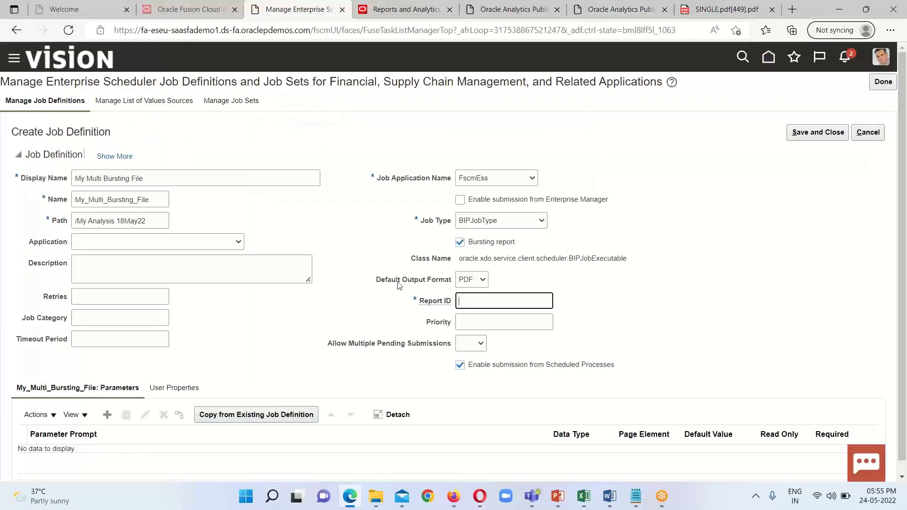
pyautogui.rightClick(464, 299)
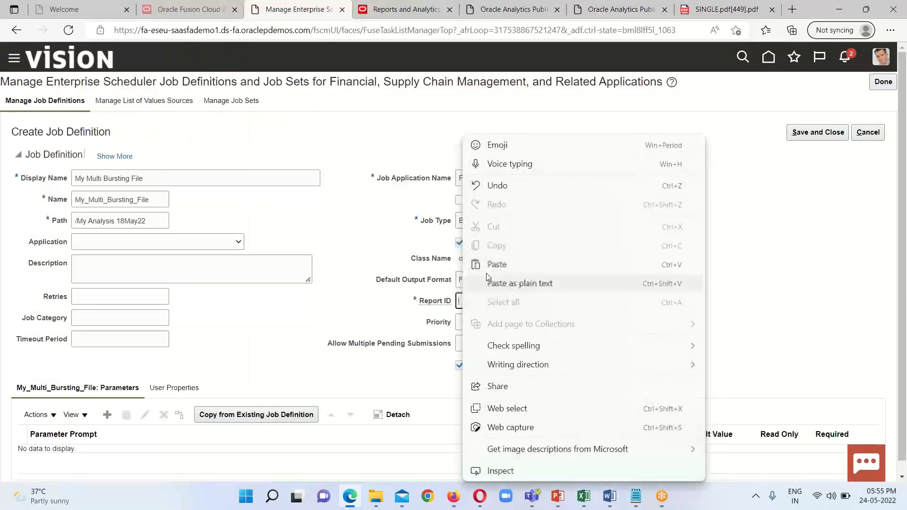
pyautogui.click(489, 283)
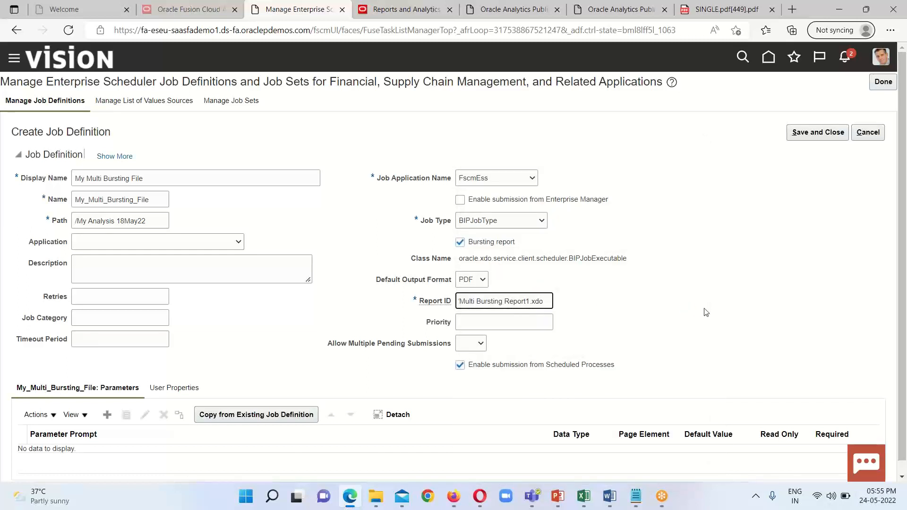
pyautogui.press('BackSpace')
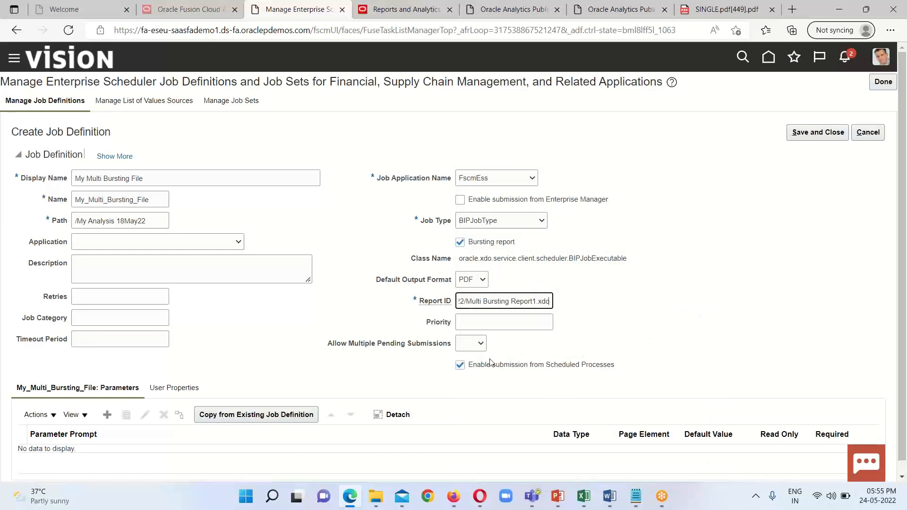
# Review the entire report ID path from end to start and back for correctness.
pyautogui.press('Left')
pyautogui.press('Left')
pyautogui.press('Left')
pyautogui.press('Left')
pyautogui.press('Left')
pyautogui.press('Left')
pyautogui.press('Left')
pyautogui.press('Left')
pyautogui.press('Left')
pyautogui.press('Left')
pyautogui.press('Left')
pyautogui.press('Left')
pyautogui.press('Left')
pyautogui.press('Left')
pyautogui.press('Left')
pyautogui.press('Left')
pyautogui.press('Left')
pyautogui.press('Left')
pyautogui.press('Left')
pyautogui.press('Left')
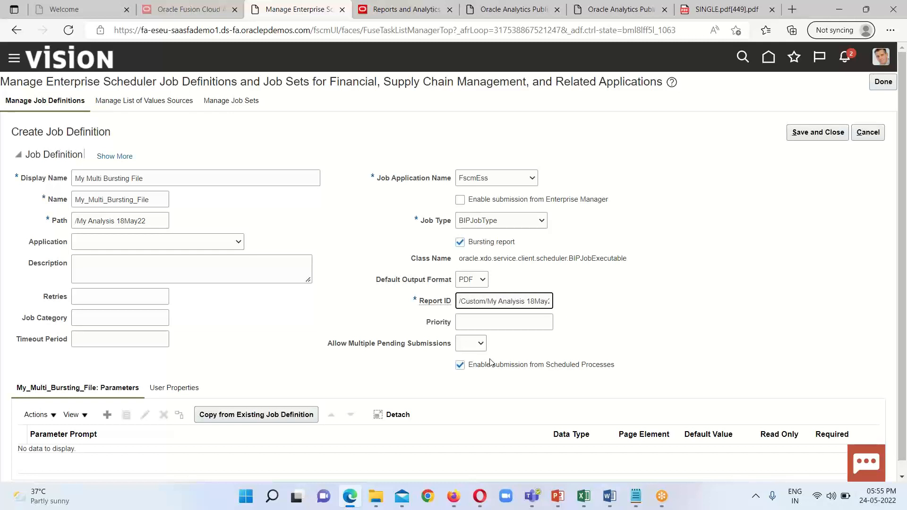
pyautogui.click(550, 302)
pyautogui.press('Right')
pyautogui.press('Right')
pyautogui.press('Right')
pyautogui.press('Right')
pyautogui.press('Right')
pyautogui.press('Right')
pyautogui.press('Right')
pyautogui.press('Right')
pyautogui.press('Right')
pyautogui.press('Right')
pyautogui.press('Right')
pyautogui.press('Right')
pyautogui.press('Right')
pyautogui.press('Right')
pyautogui.press('Right')
pyautogui.press('Right')
pyautogui.press('Right')
pyautogui.press('Right')
pyautogui.press('Right')
pyautogui.press('Right')
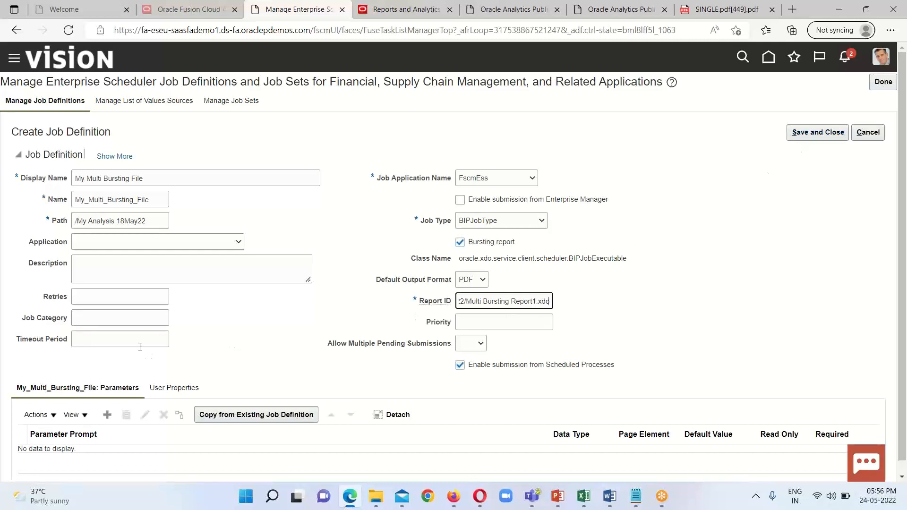
# Save and close the new job definition.
pyautogui.click(799, 133)
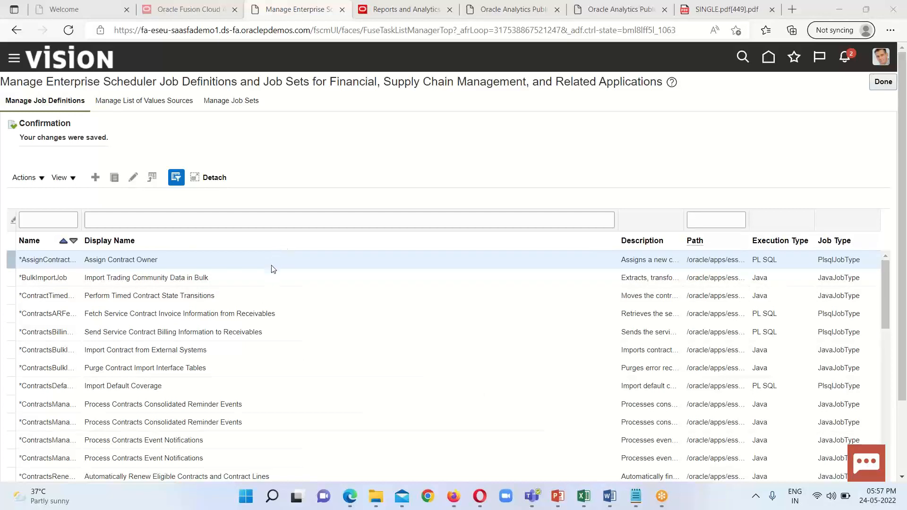
# Close the job definitions page and the setup task search, and return to the Oracle Fusion home page.
pyautogui.scroll(-3, 268, 277)
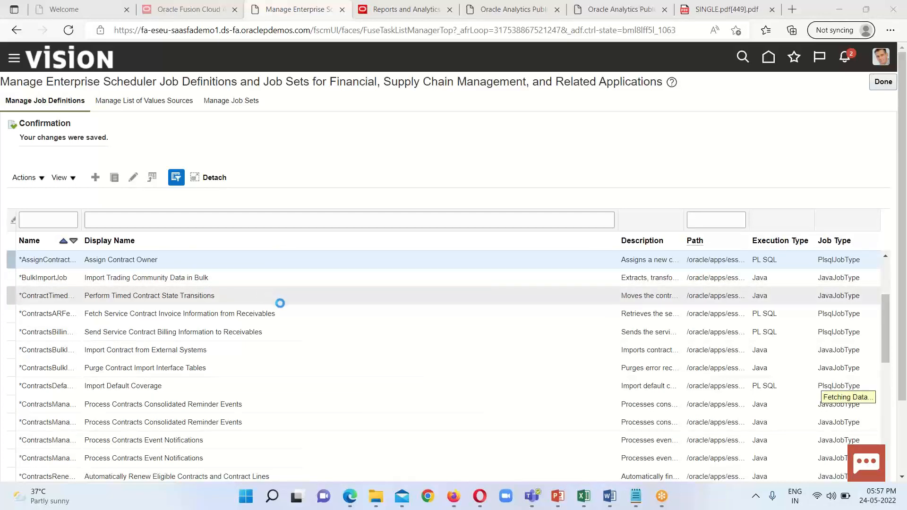
pyautogui.scroll(-2, 320, 313)
pyautogui.scroll(4, 320, 313)
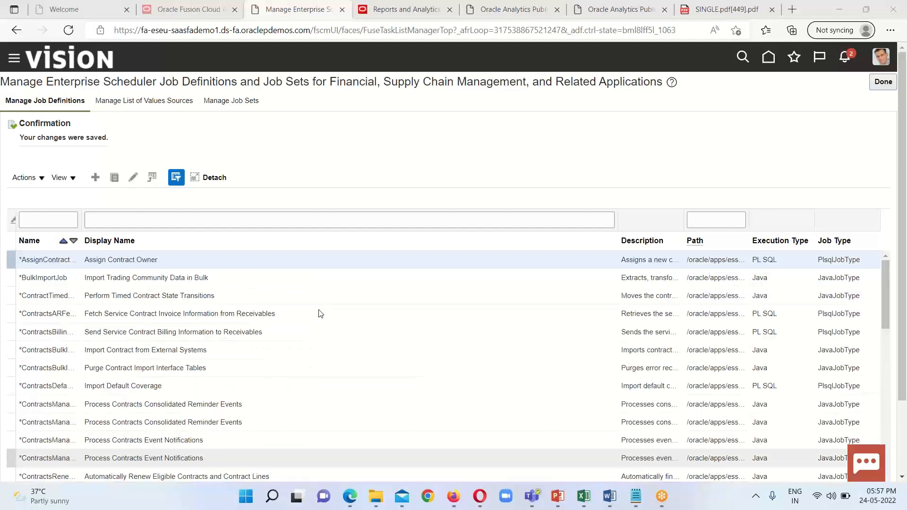
pyautogui.click(887, 83)
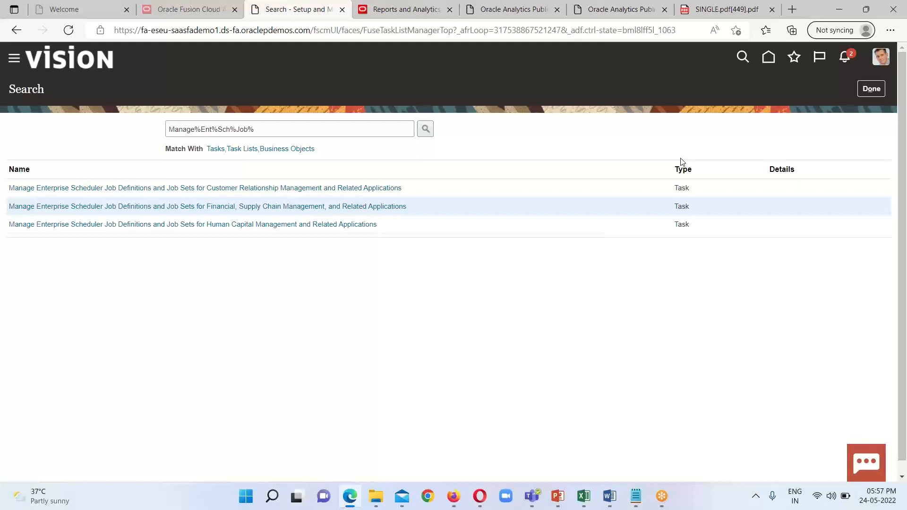
pyautogui.click(871, 90)
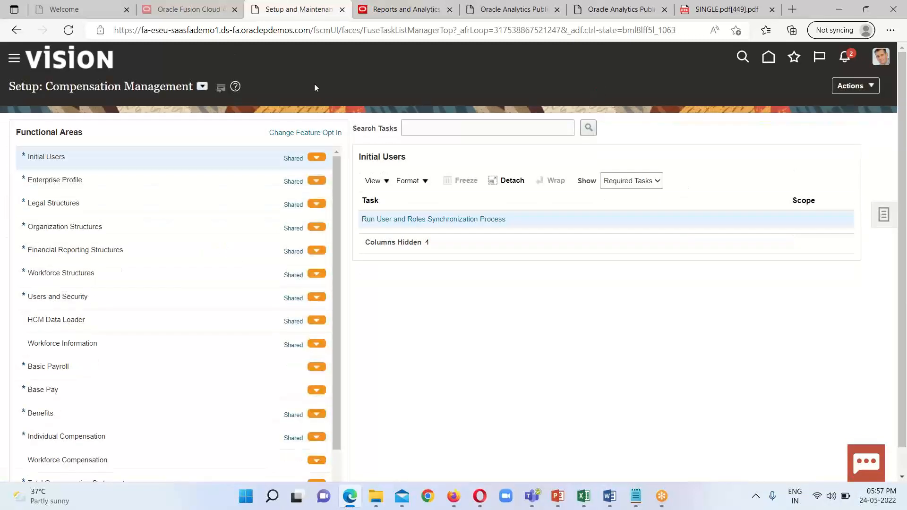
pyautogui.click(768, 57)
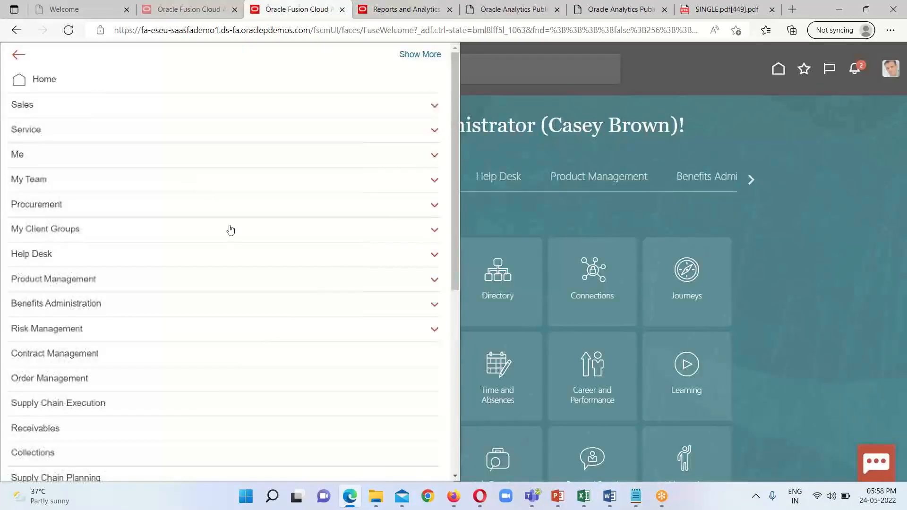
# Open Scheduled Processes from the Tools group of the navigator.
pyautogui.scroll(-7, 236, 246)
pyautogui.click(49, 363)
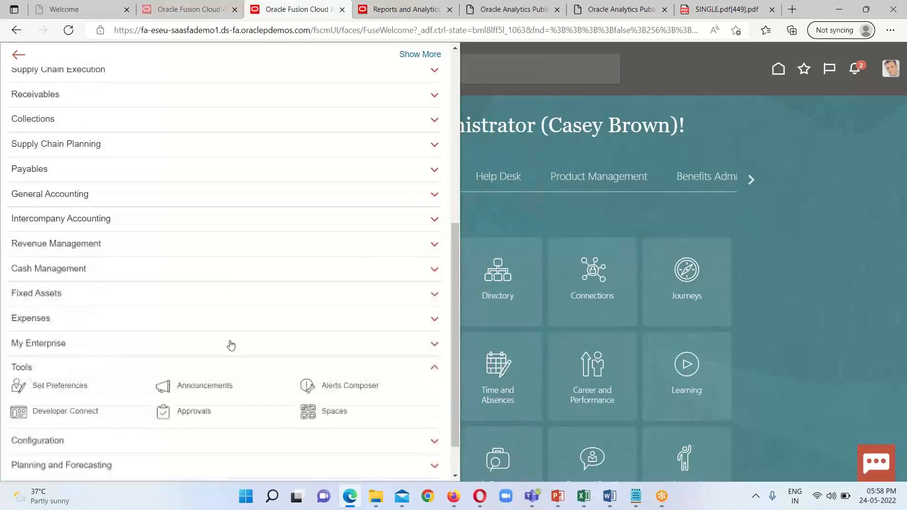
pyautogui.scroll(-3, 243, 344)
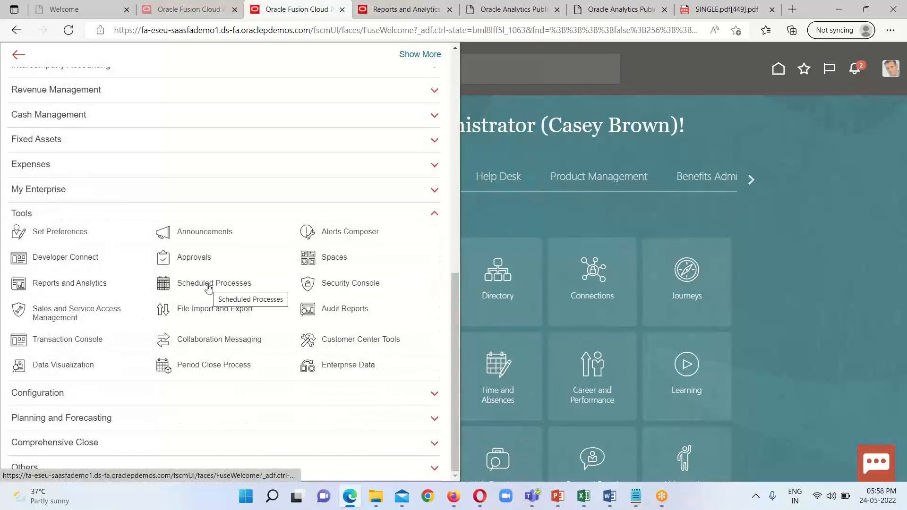
pyautogui.click(209, 286)
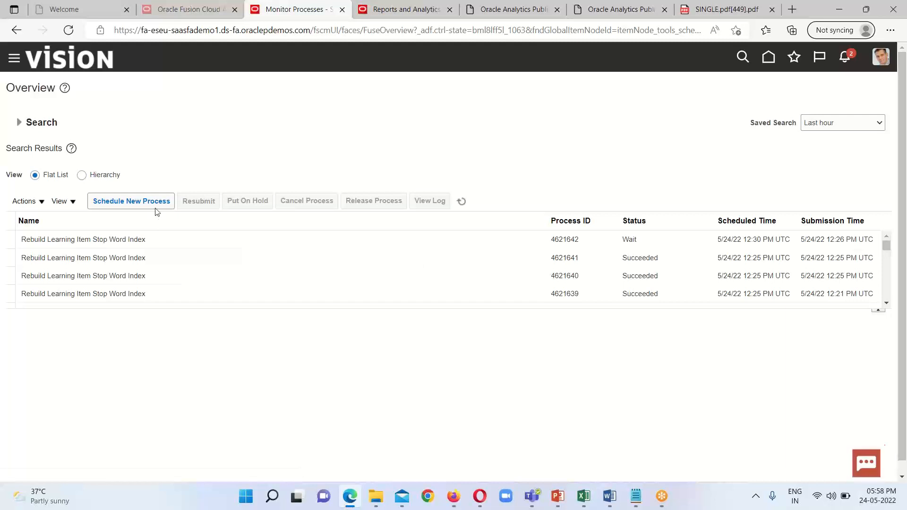
# Start scheduling a new process of type Job, enter My Multi Bursting File as its name and copy that name.
pyautogui.click(154, 202)
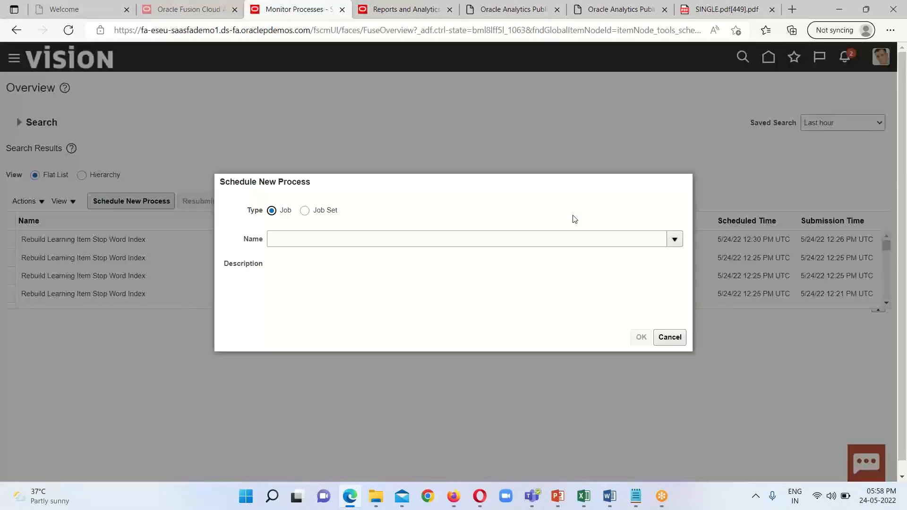
pyautogui.click(390, 243)
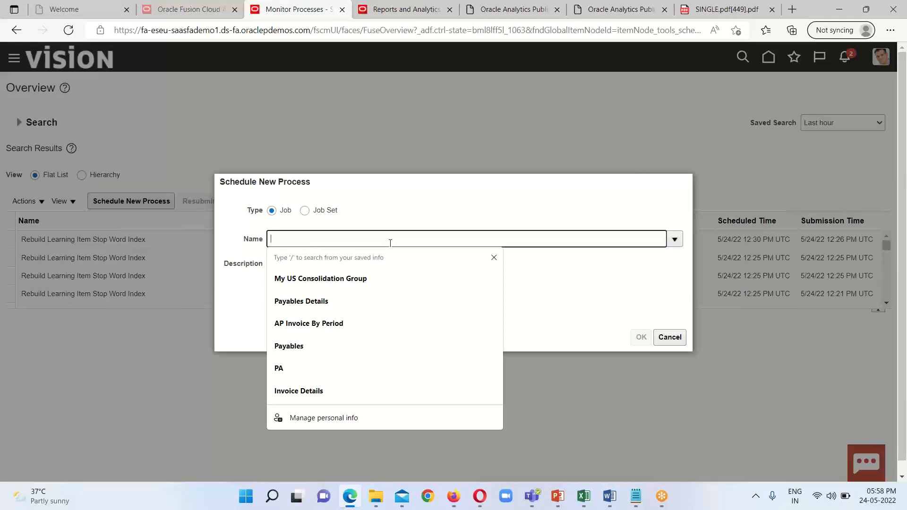
pyautogui.write('My')
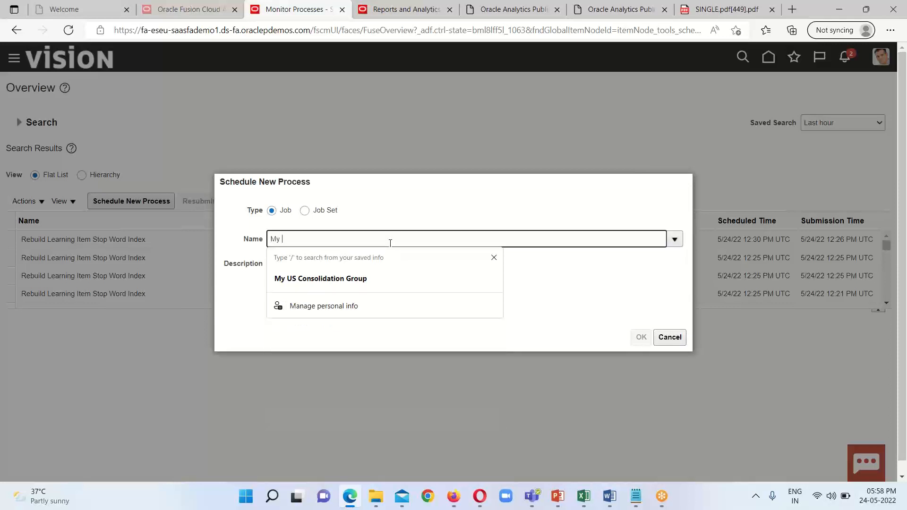
pyautogui.write(' Multi B')
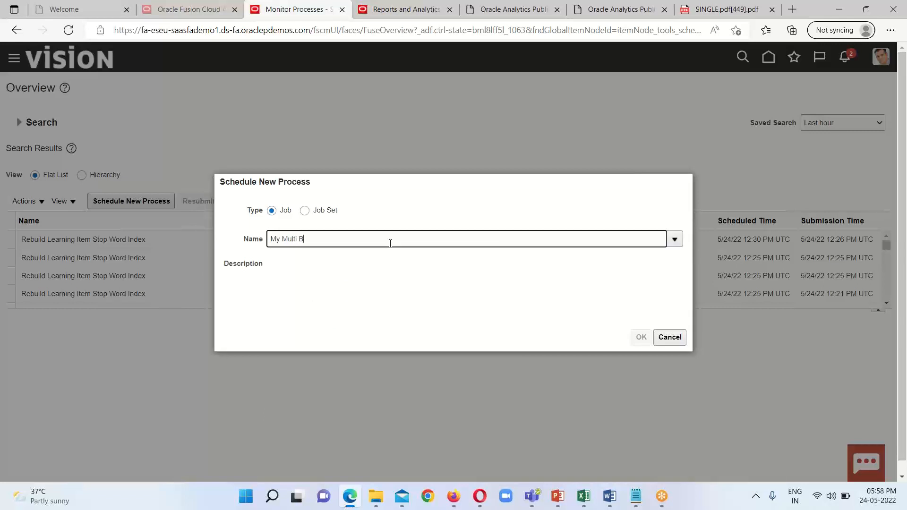
pyautogui.write('ursting')
pyautogui.tripleClick(296, 239)
pyautogui.rightClick(298, 239)
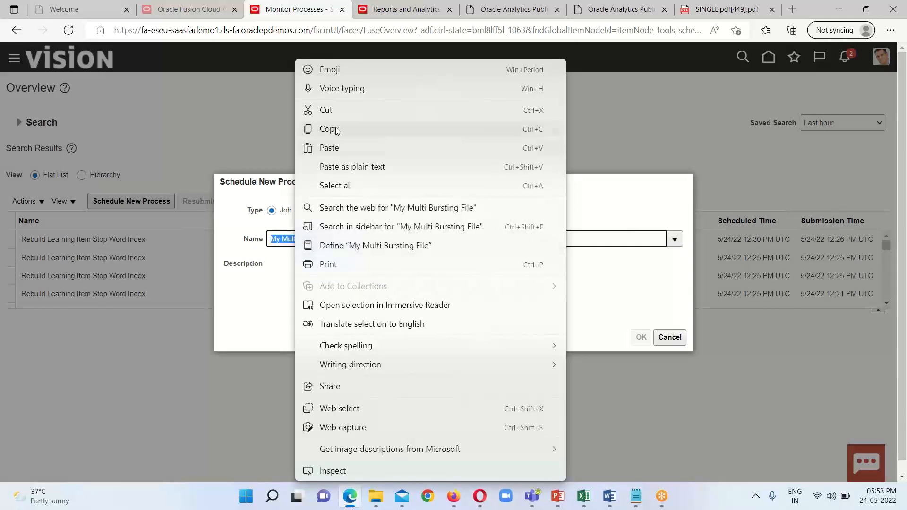
pyautogui.click(334, 129)
# Search the available jobs for My Multi Bursting File using the copied name and select the matching job.
pyautogui.click(675, 240)
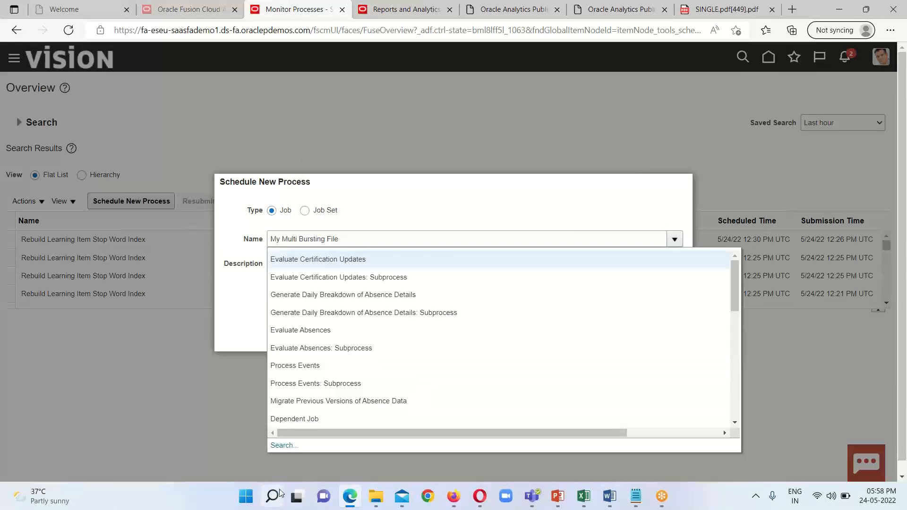
pyautogui.click(283, 445)
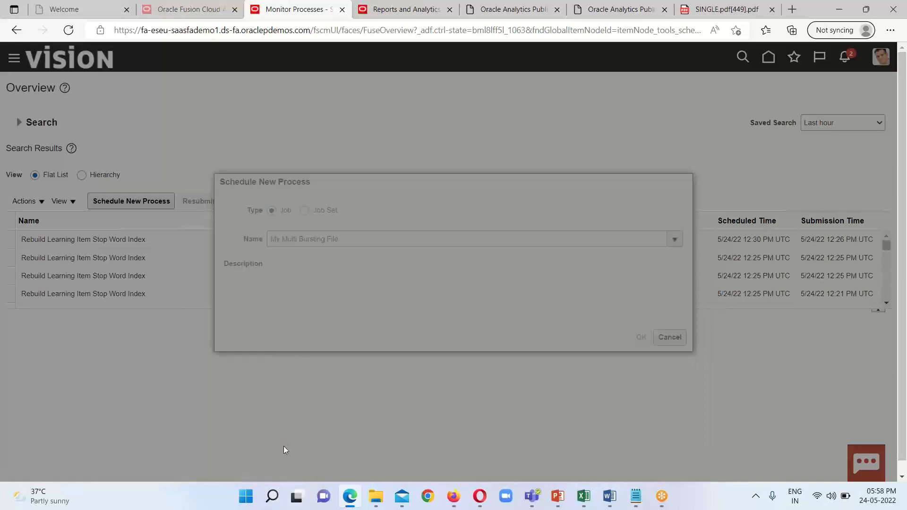
pyautogui.click(347, 242)
pyautogui.rightClick(346, 241)
pyautogui.click(379, 263)
pyautogui.click(702, 264)
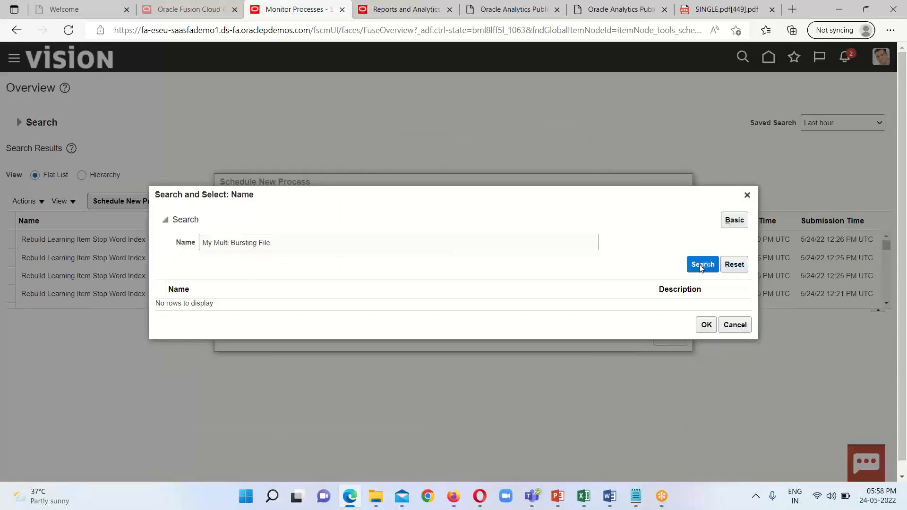
pyautogui.click(705, 265)
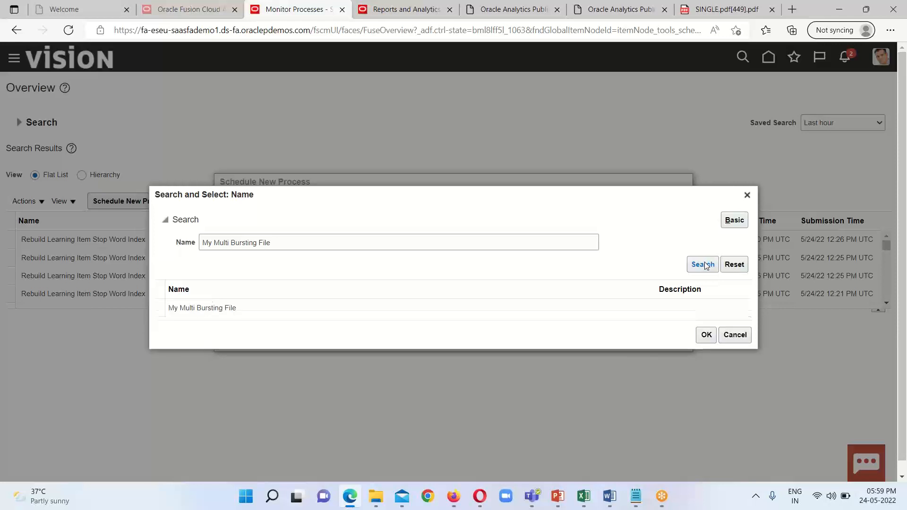
pyautogui.click(264, 310)
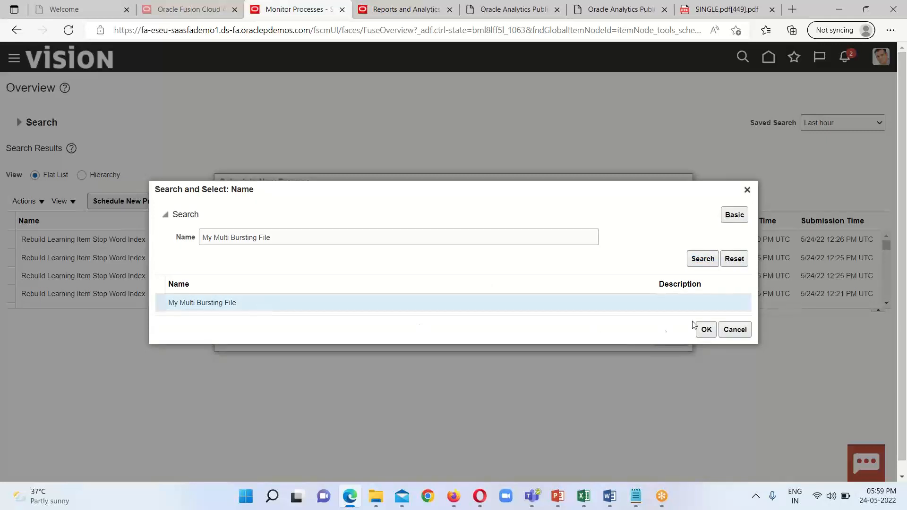
pyautogui.click(707, 330)
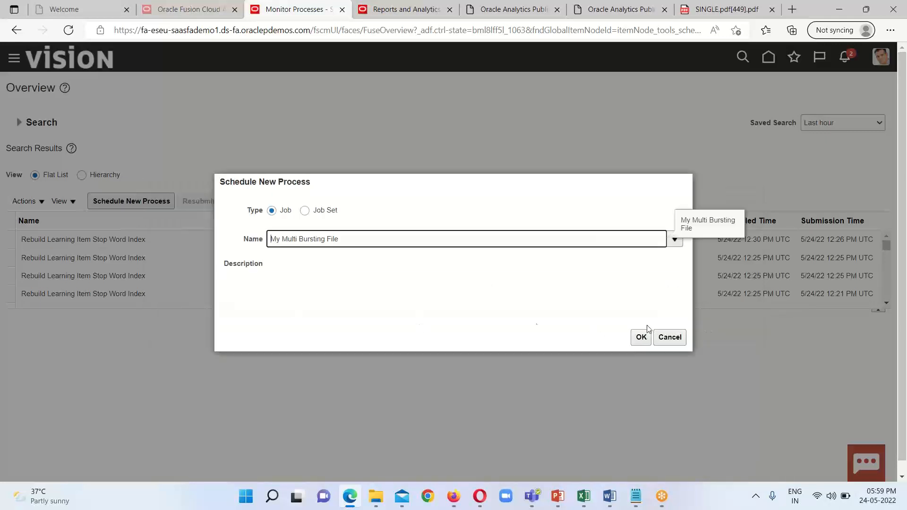
# Confirm the chosen job, submit the process with its default options and close the confirmation.
pyautogui.click(640, 338)
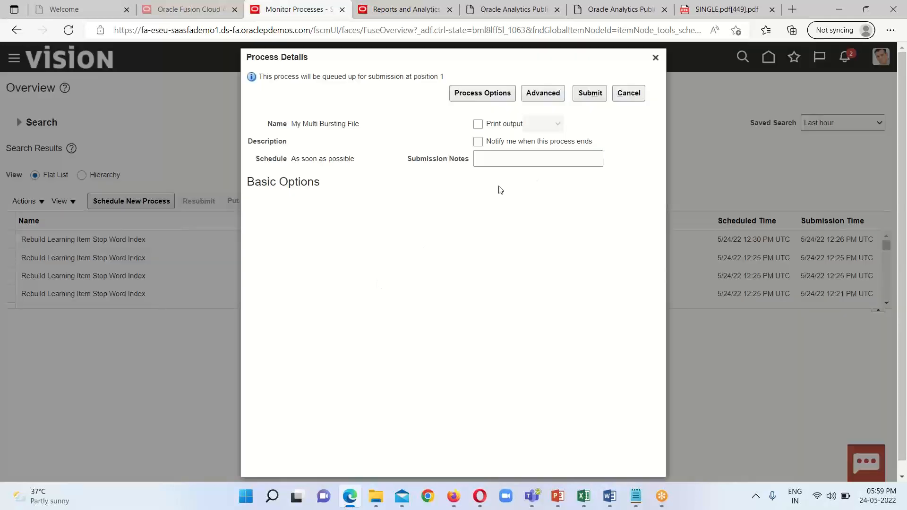
pyautogui.click(590, 93)
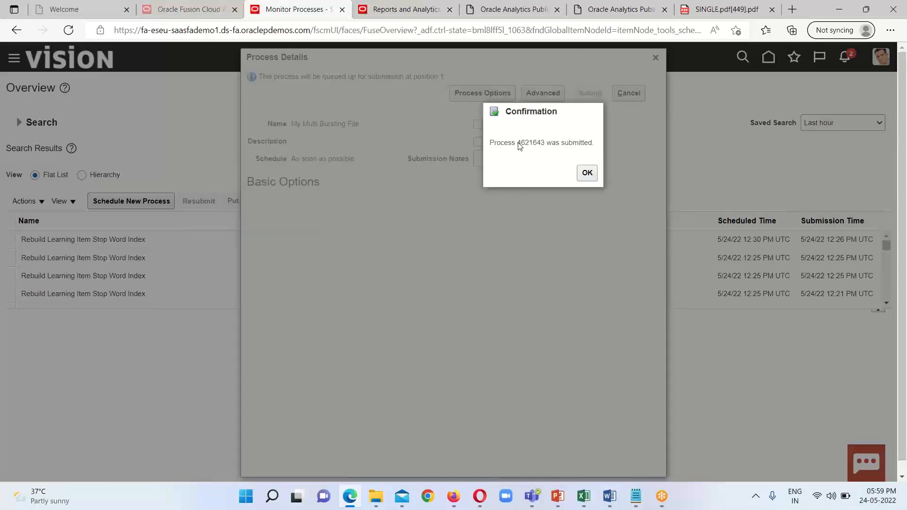
pyautogui.click(587, 174)
pyautogui.click(587, 174)
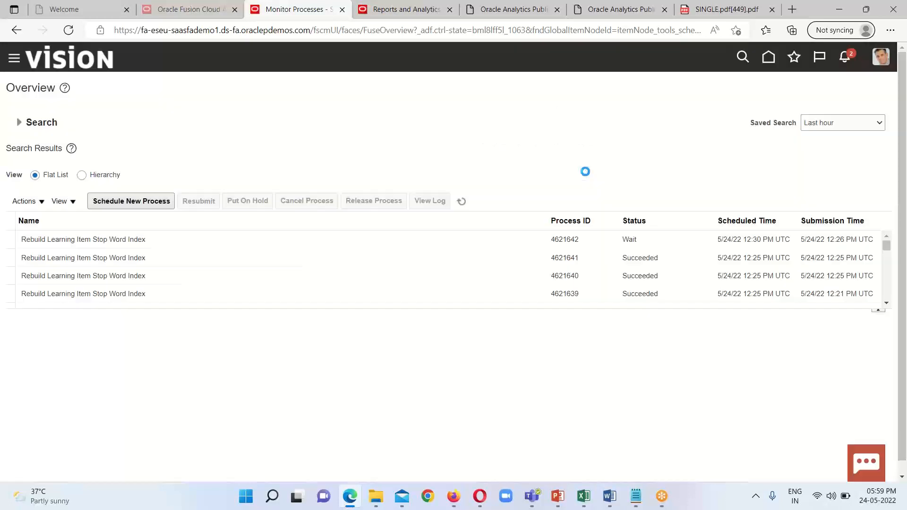
# Refresh the list of scheduled processes repeatedly to check the status of My Multi Bursting File.
pyautogui.click(461, 202)
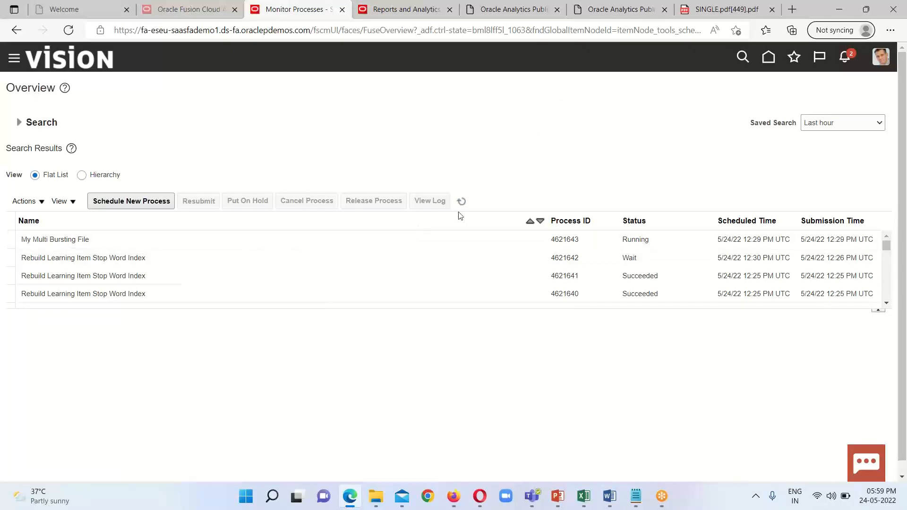
pyautogui.click(462, 201)
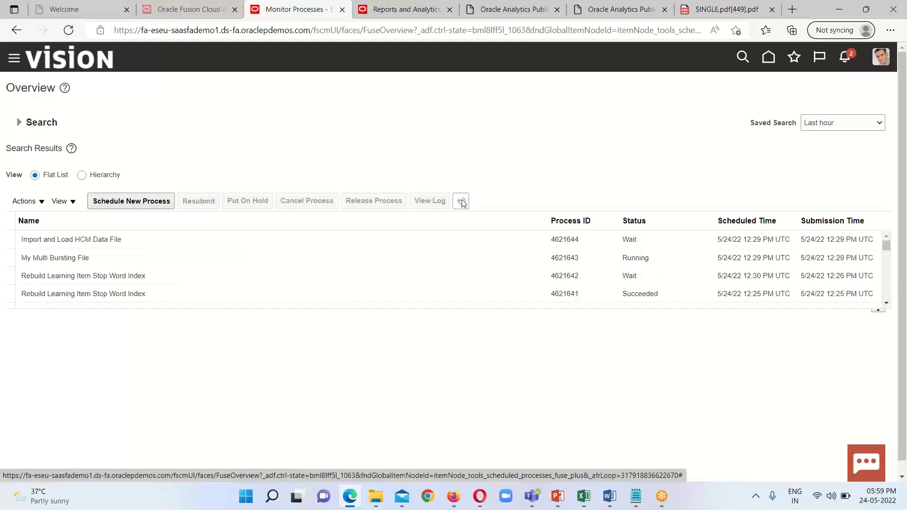
pyautogui.click(462, 203)
# Select the My Multi Bursting File process and examine its details, including the output and delivery status.
pyautogui.click(361, 258)
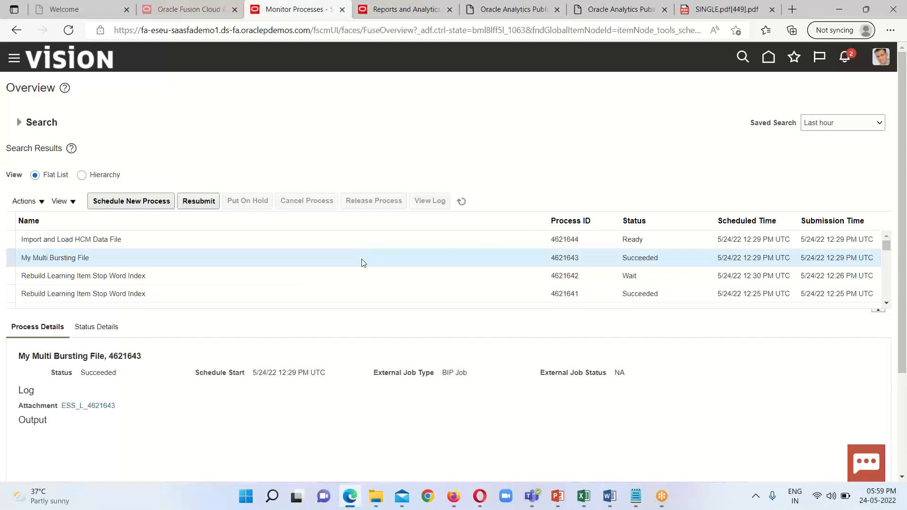
pyautogui.scroll(-2, 204, 372)
pyautogui.scroll(-2, 204, 372)
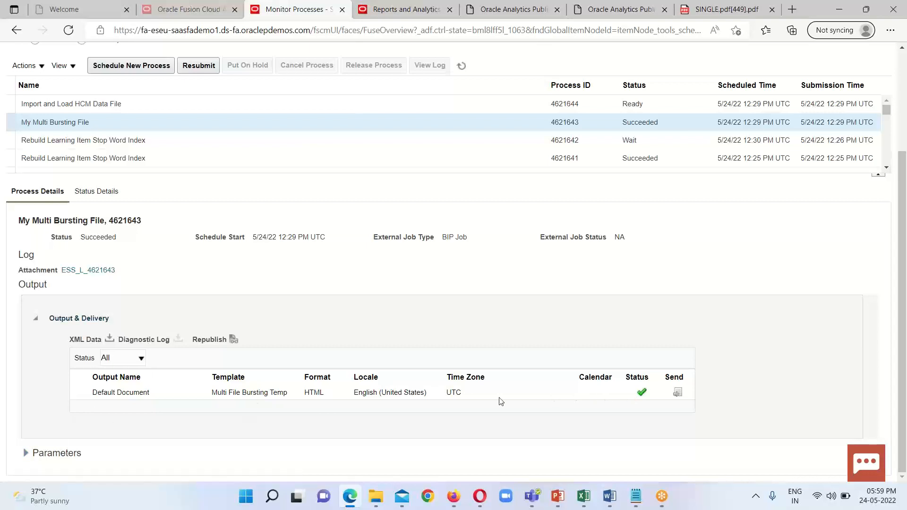
pyautogui.scroll(2, 289, 398)
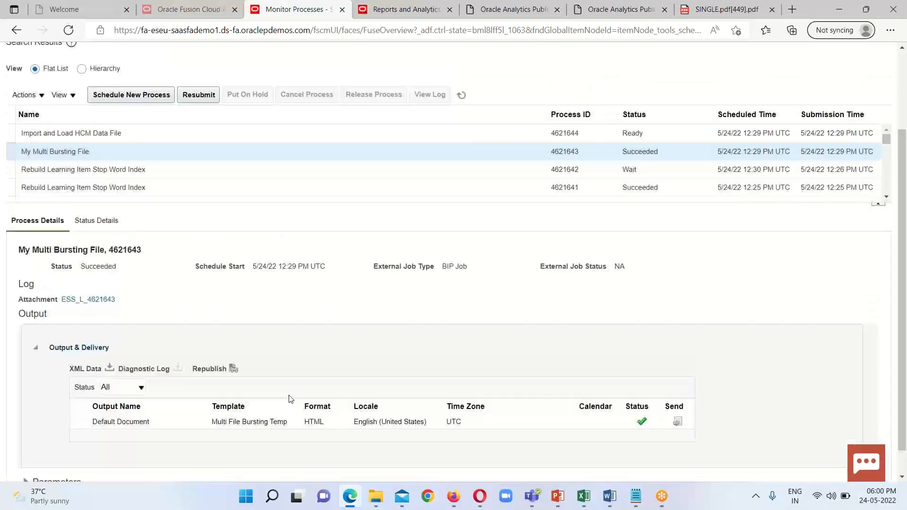
pyautogui.scroll(-2, 289, 398)
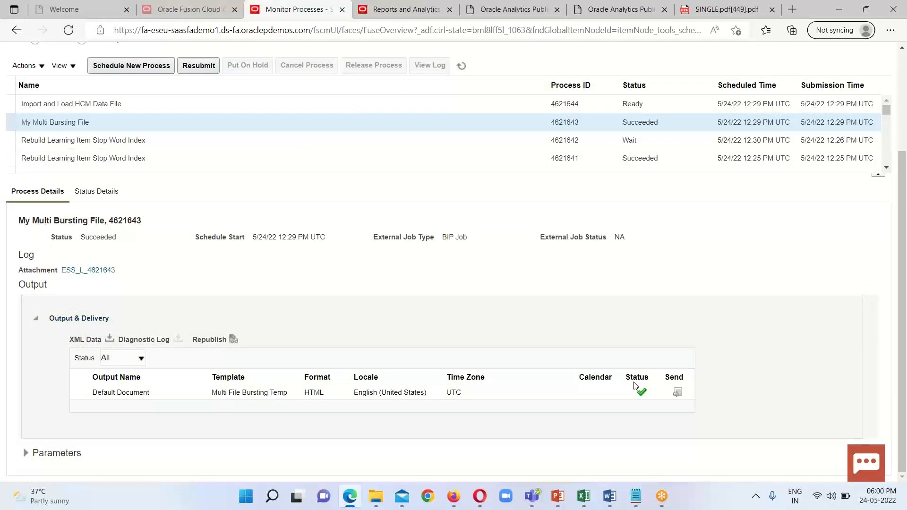
pyautogui.scroll(2, 439, 395)
pyautogui.scroll(-2, 278, 395)
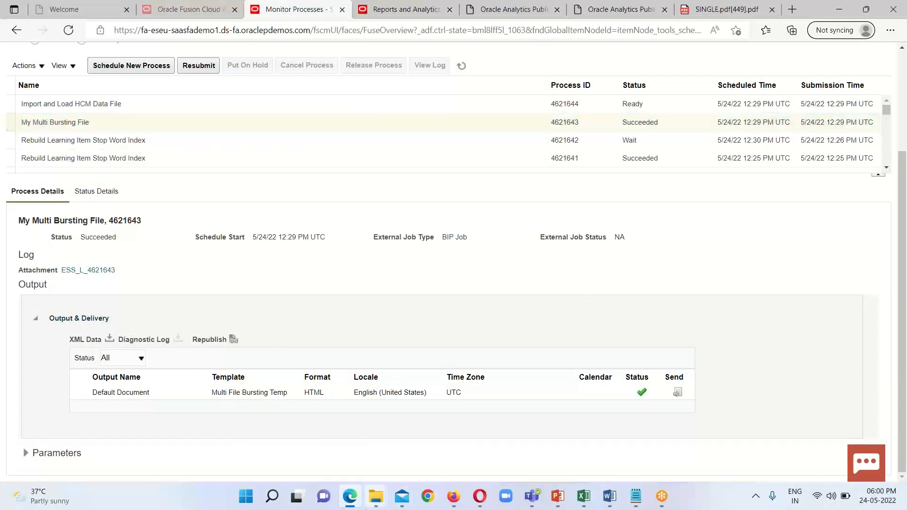
# Switch to the Mail app, sync the inbox repeatedly and check its newest messages for the bursting e-mail.
pyautogui.click(402, 496)
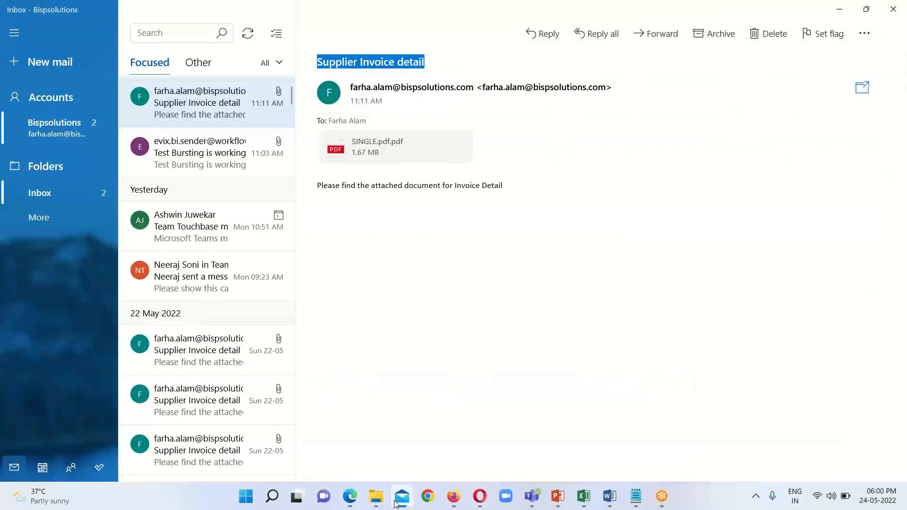
pyautogui.click(248, 34)
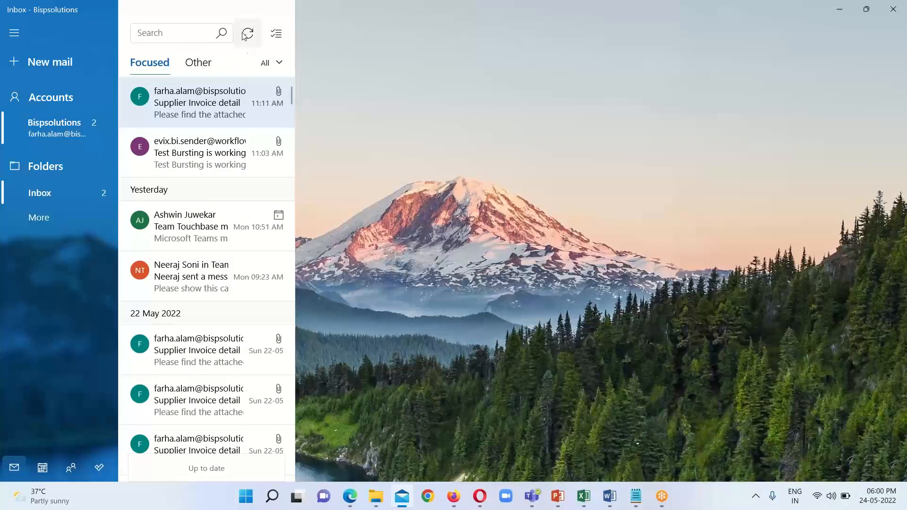
pyautogui.click(247, 34)
pyautogui.click(249, 38)
pyautogui.click(250, 39)
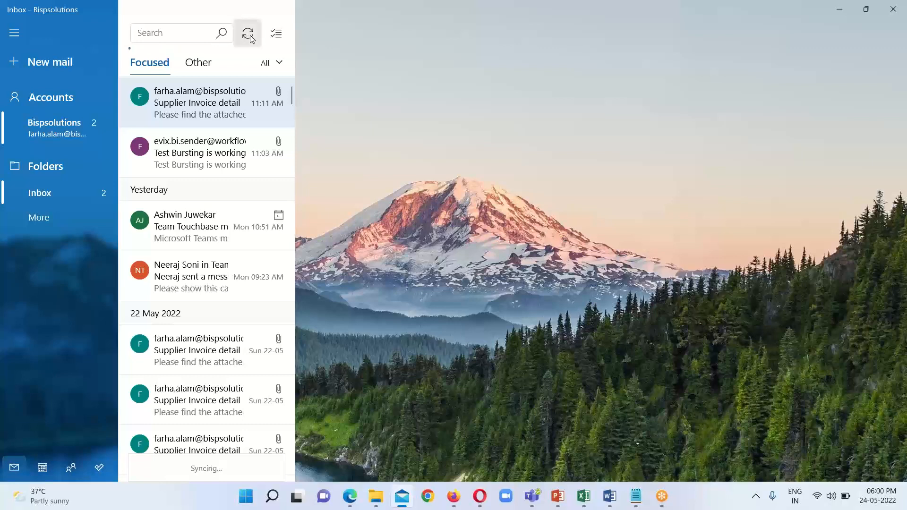
pyautogui.click(250, 39)
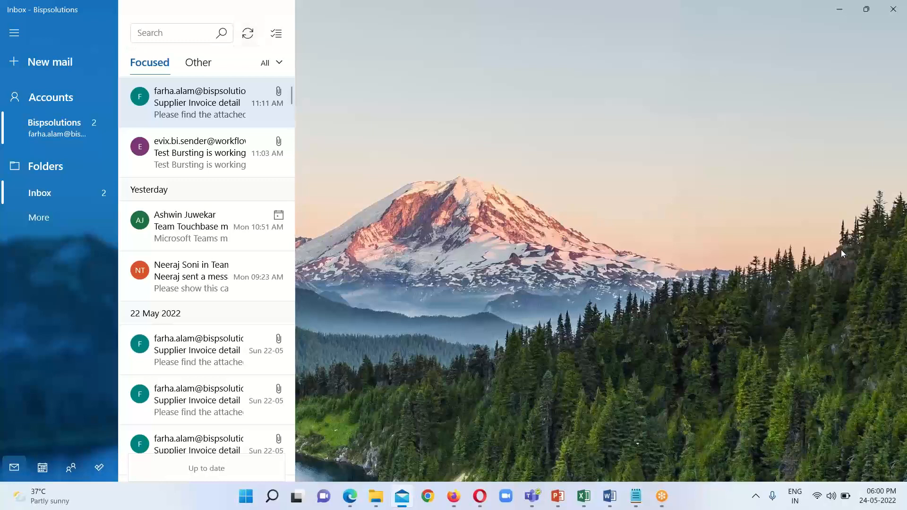
pyautogui.moveTo(400, 504)
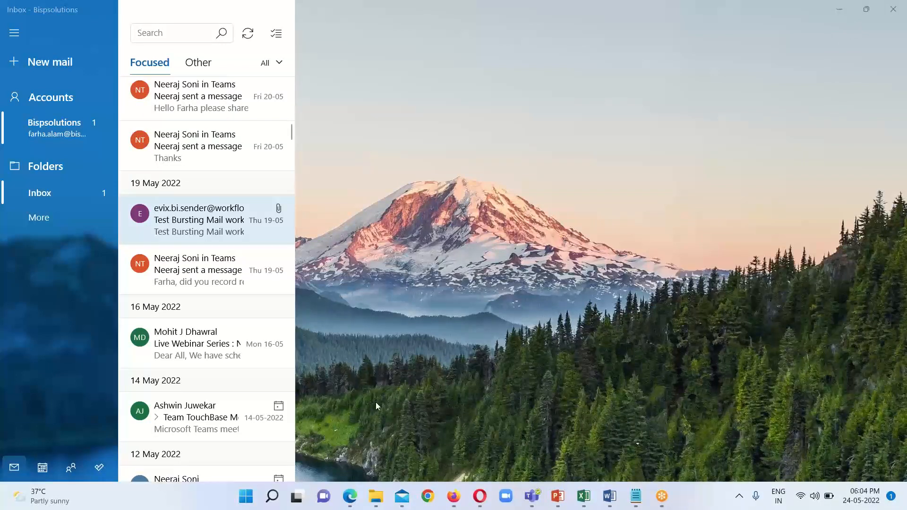
pyautogui.scroll(14, 184, 340)
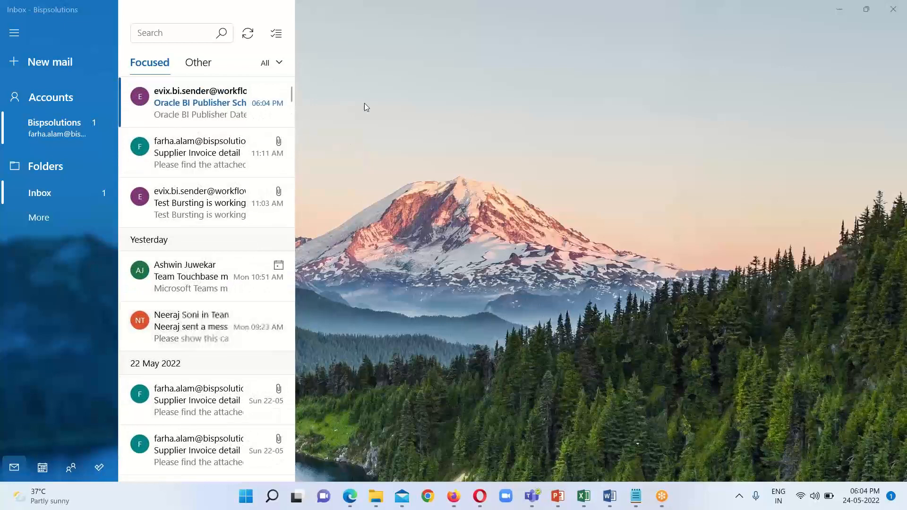
# Open the newest Oracle BI Publisher scheduling job e-mail for My Multi Bursting File and check its contents.
pyautogui.click(187, 107)
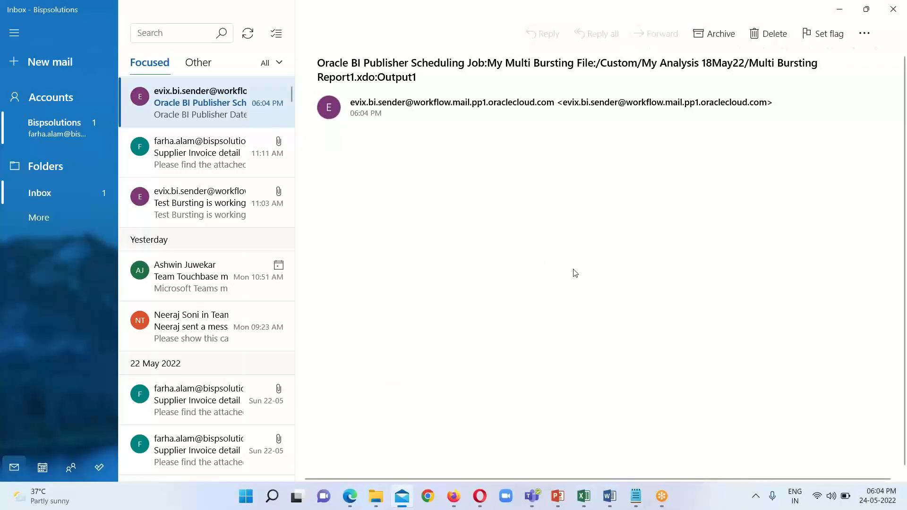
pyautogui.click(185, 112)
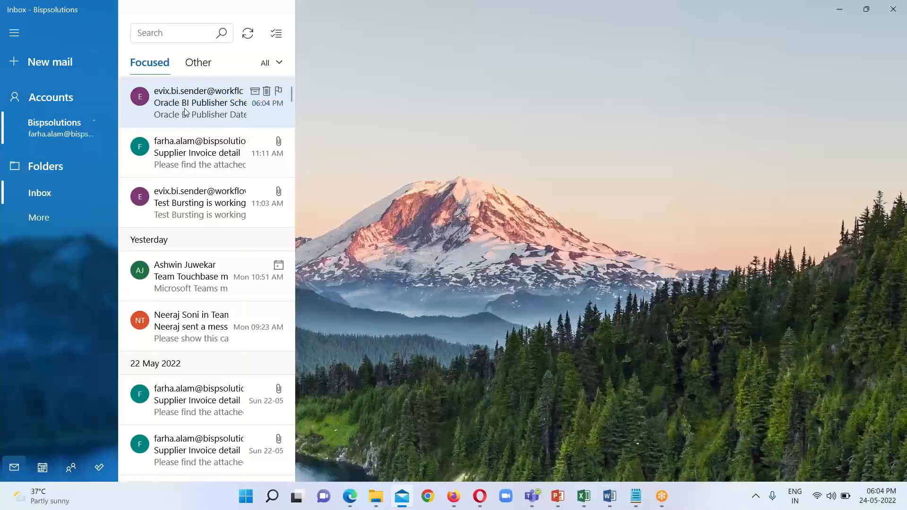
pyautogui.click(185, 112)
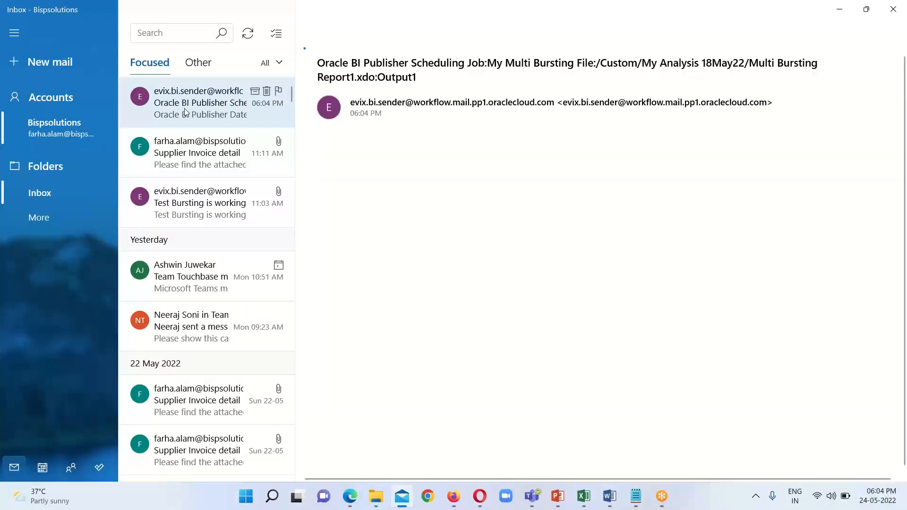
pyautogui.click(185, 112)
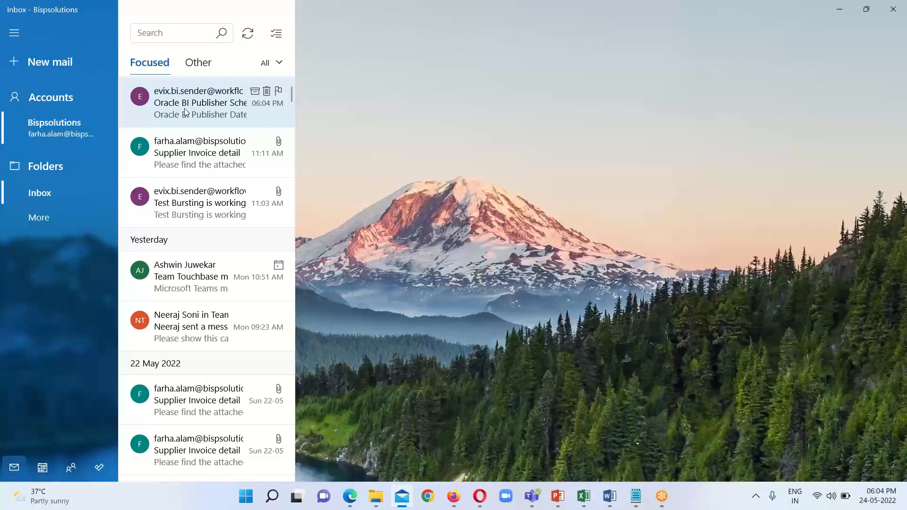
# Sync the inbox again and look through the message list down to the bursting e-mails from 22 May 2022.
pyautogui.click(248, 33)
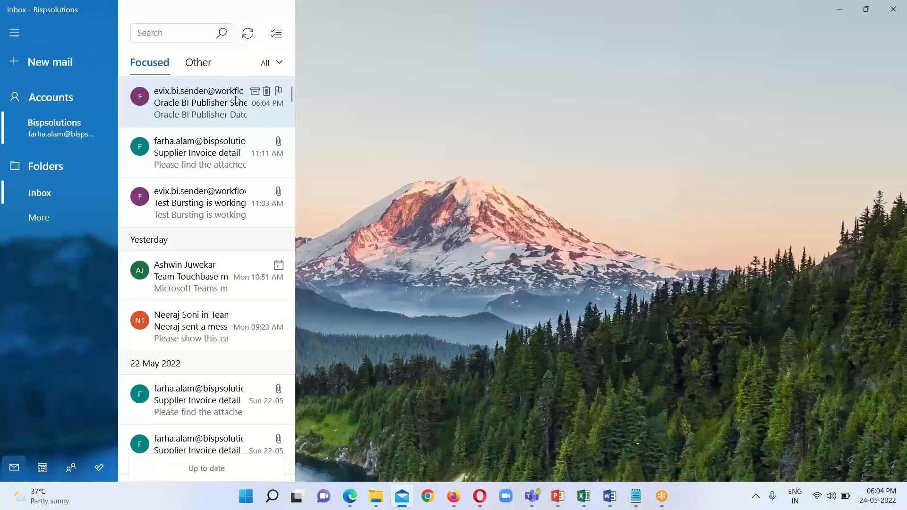
pyautogui.scroll(-1, 222, 206)
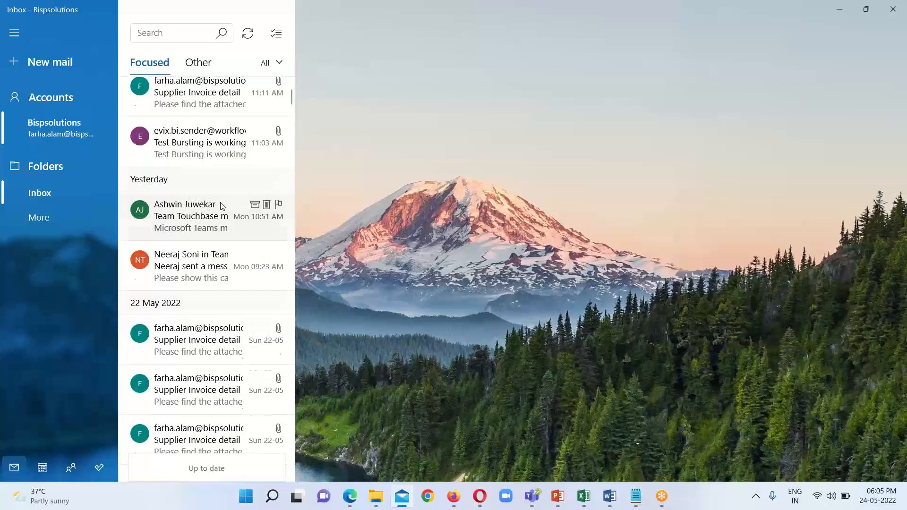
pyautogui.scroll(1, 221, 206)
pyautogui.scroll(-1, 222, 205)
pyautogui.scroll(1, 221, 201)
pyautogui.click(248, 33)
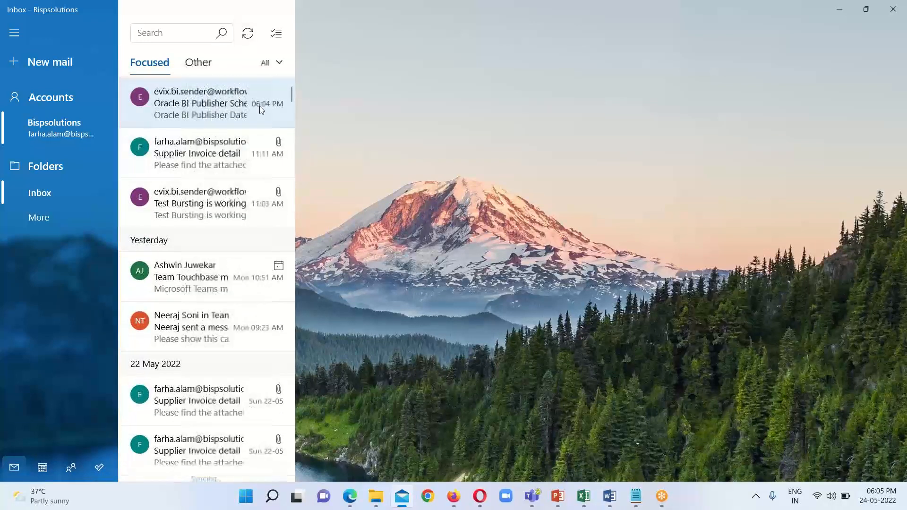
pyautogui.scroll(-4, 183, 239)
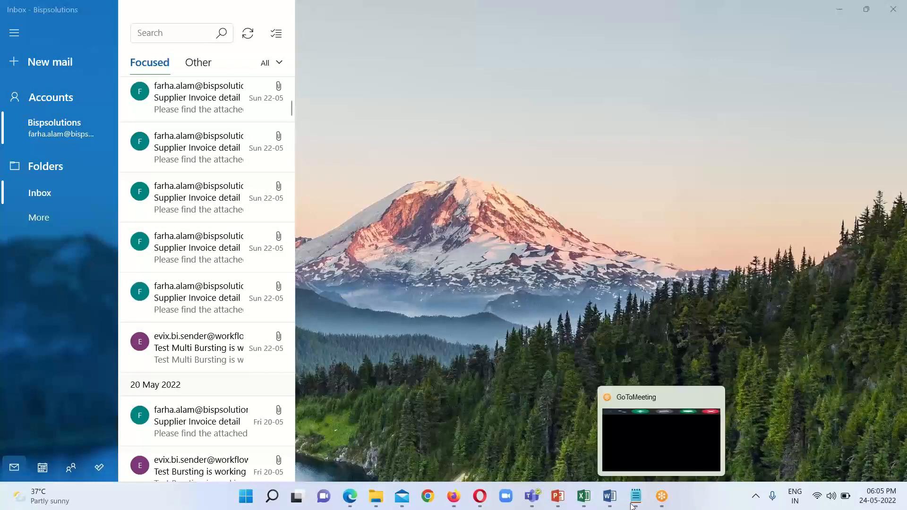
# Switch to the Multi Bursting Query file in Notepad and review the vendor IDs in the bursting definition's WHERE clause.
pyautogui.click(696, 437)
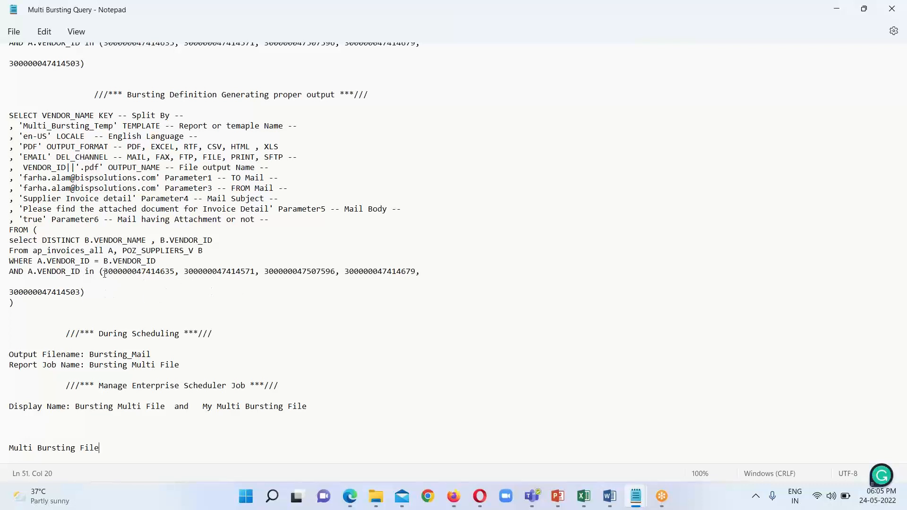
pyautogui.click(119, 271)
pyautogui.moveTo(106, 271); pyautogui.dragTo(381, 277)
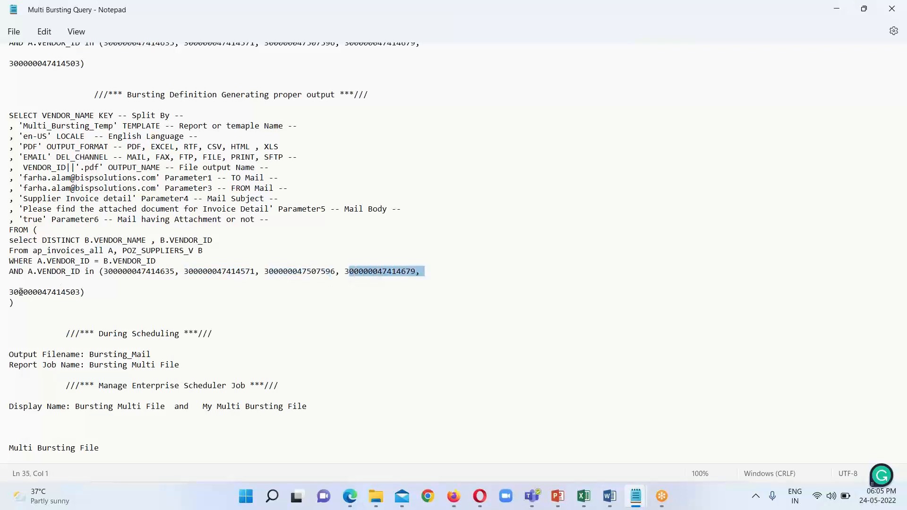
pyautogui.moveTo(15, 292); pyautogui.dragTo(82, 299)
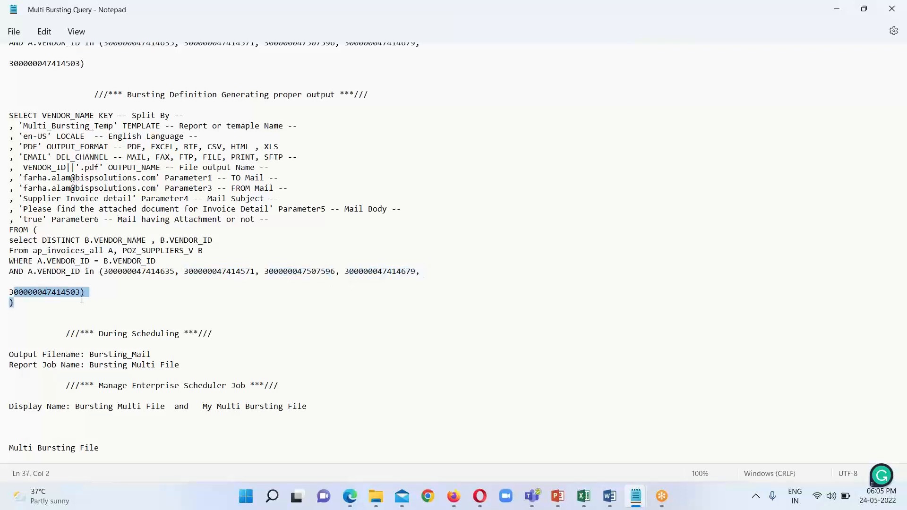
pyautogui.click(428, 319)
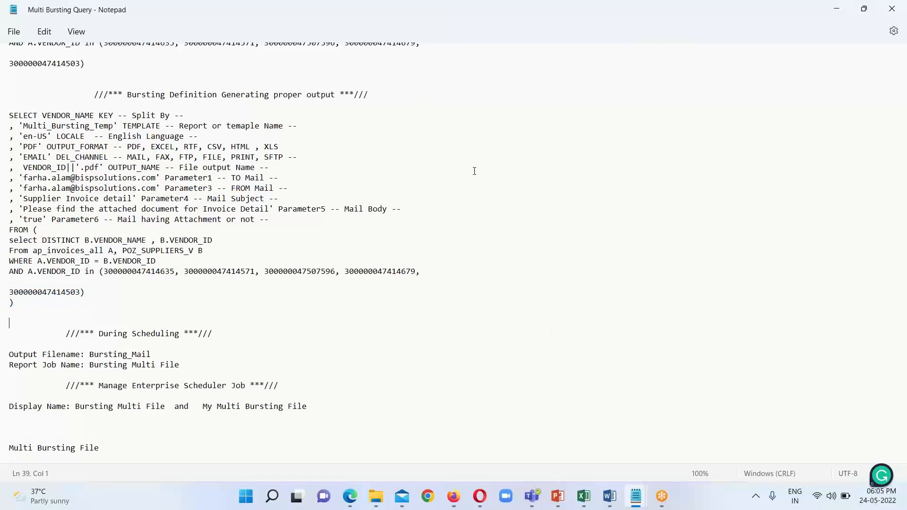
# Return to the Mail app and open each Supplier Invoice detail message from 22 May 2022 to check its PDF attachment.
pyautogui.moveTo(402, 495)
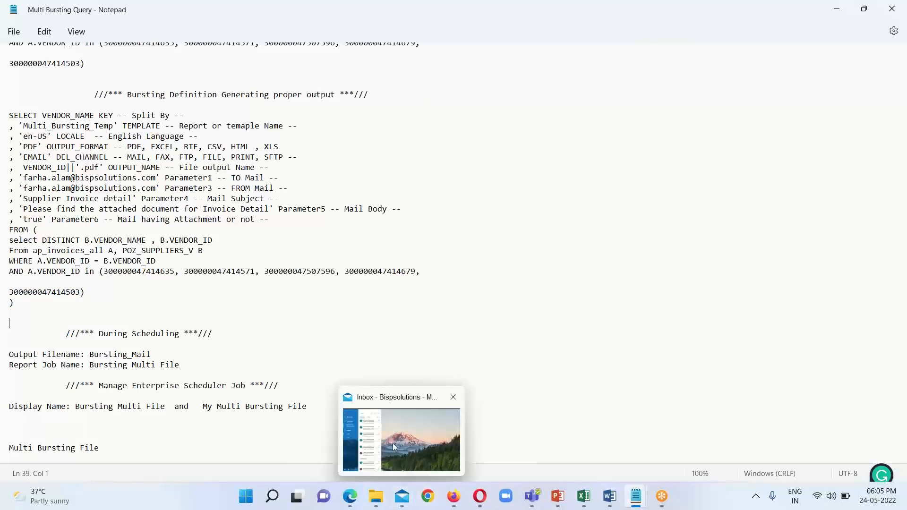
pyautogui.click(392, 443)
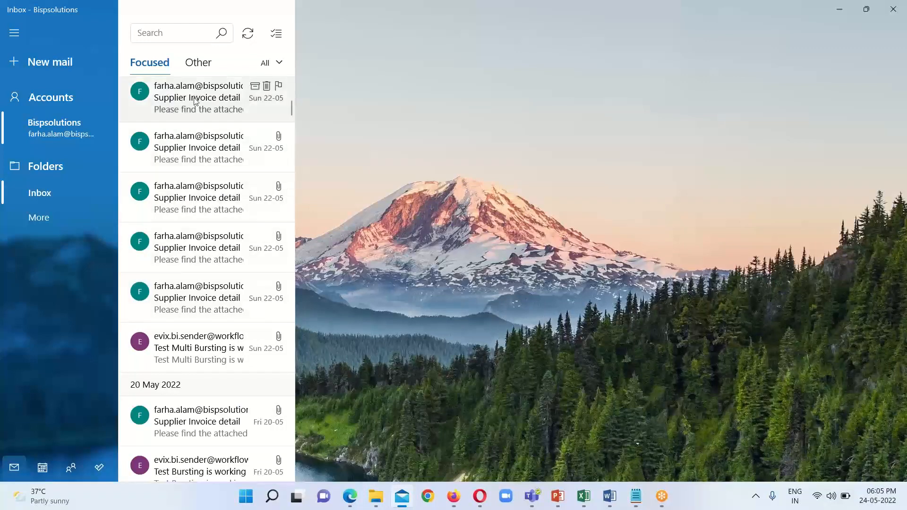
pyautogui.click(174, 300)
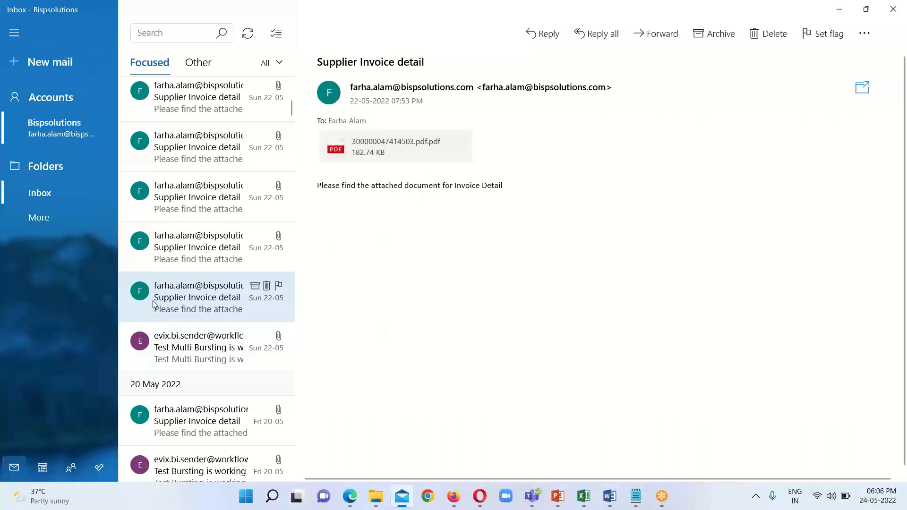
pyautogui.click(201, 249)
pyautogui.click(182, 195)
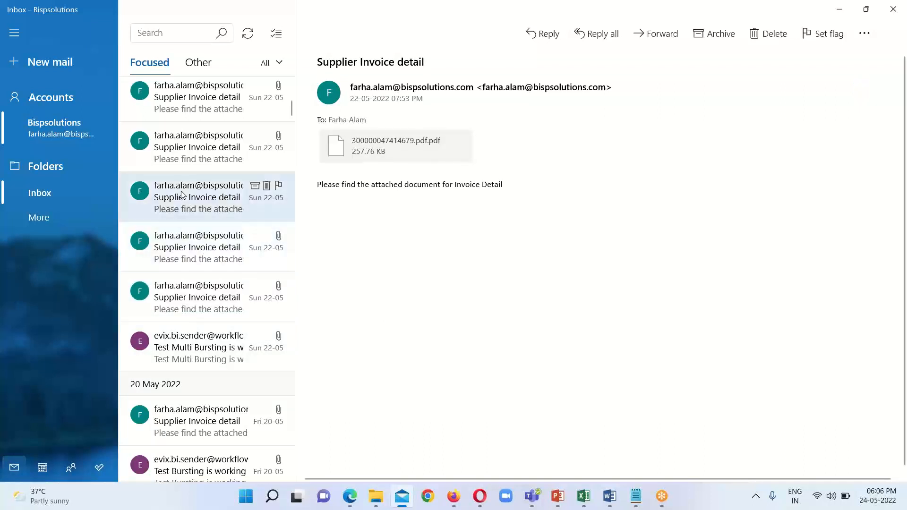
pyautogui.click(198, 160)
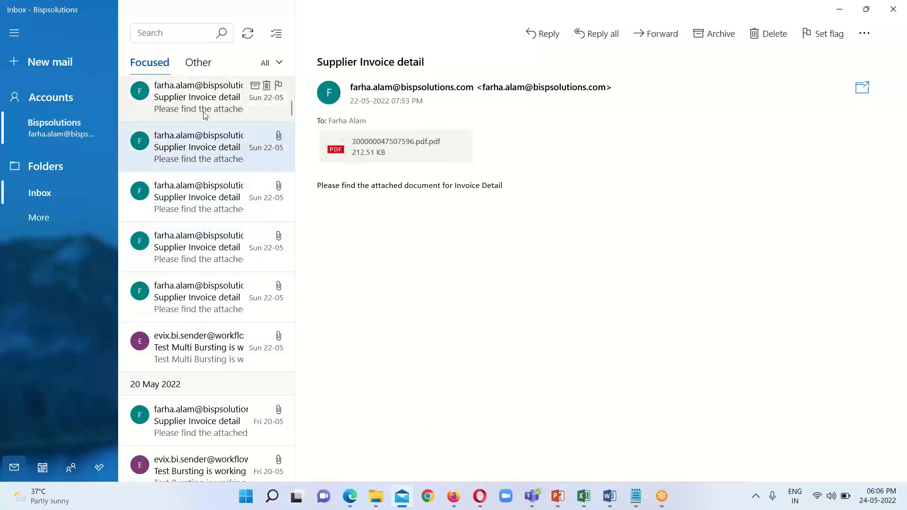
pyautogui.click(201, 100)
# Switch to the browser to view the My Analysis 18May22 catalog folder, and bring up the PowerPoint slide on multi file bursting.
pyautogui.moveTo(349, 496)
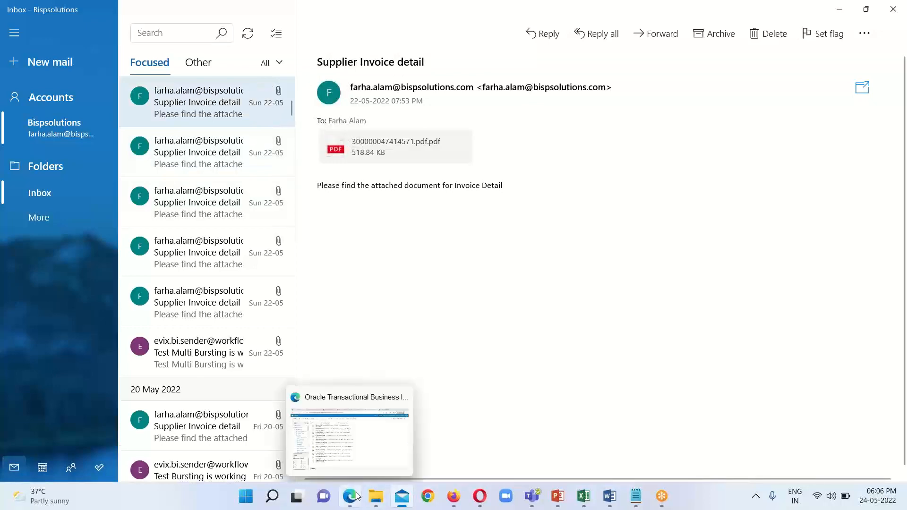
pyautogui.click(341, 452)
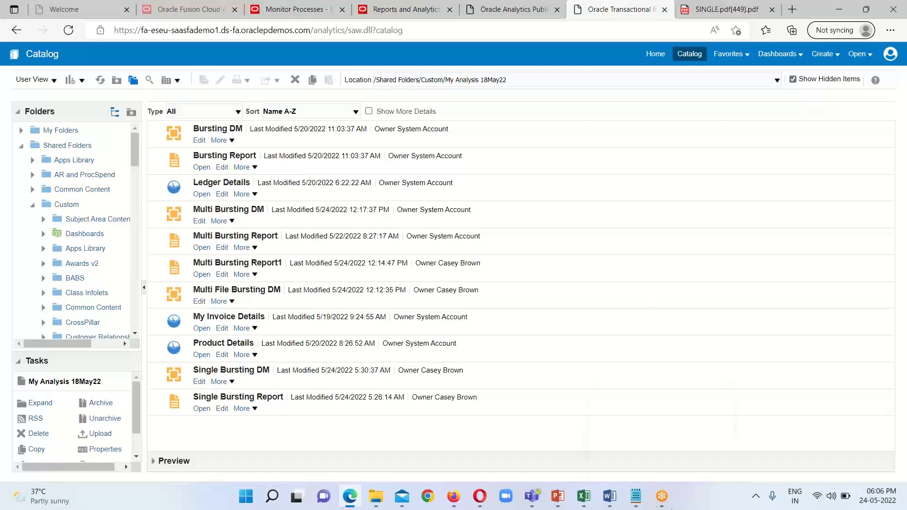
pyautogui.moveTo(558, 496)
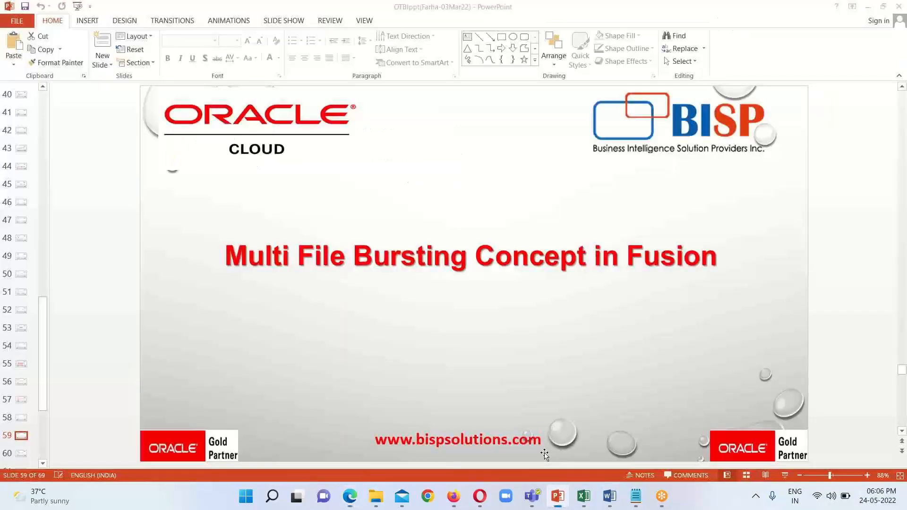